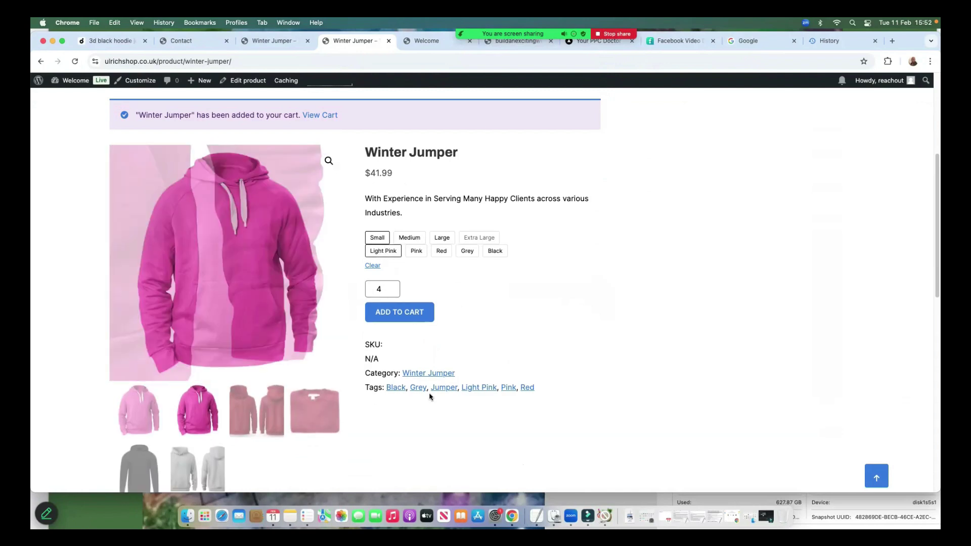
- Preview the Winter Jumper on the shop page in size Medium and colour Grey
left_click(409, 237)
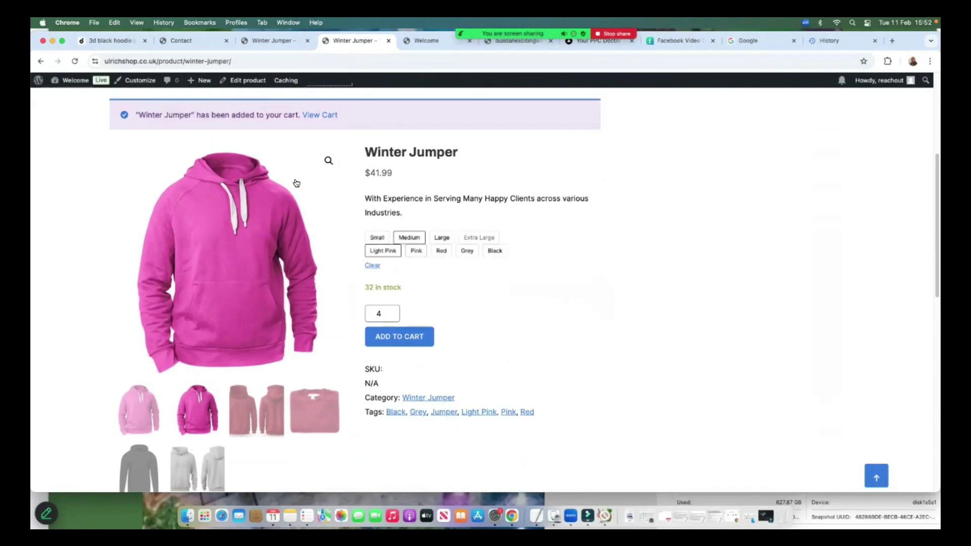
left_click_drag(320, 182, 323, 182)
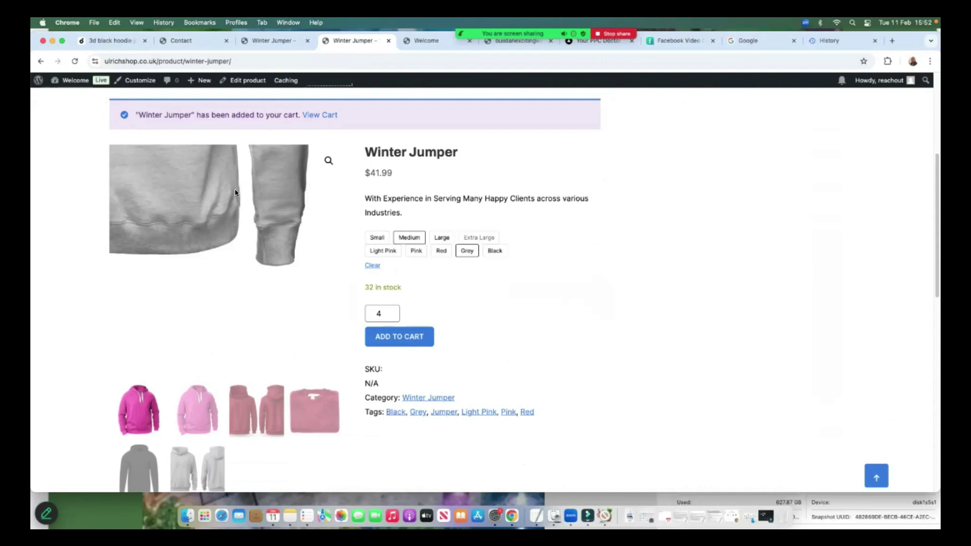
left_click_drag(305, 171, 291, 179)
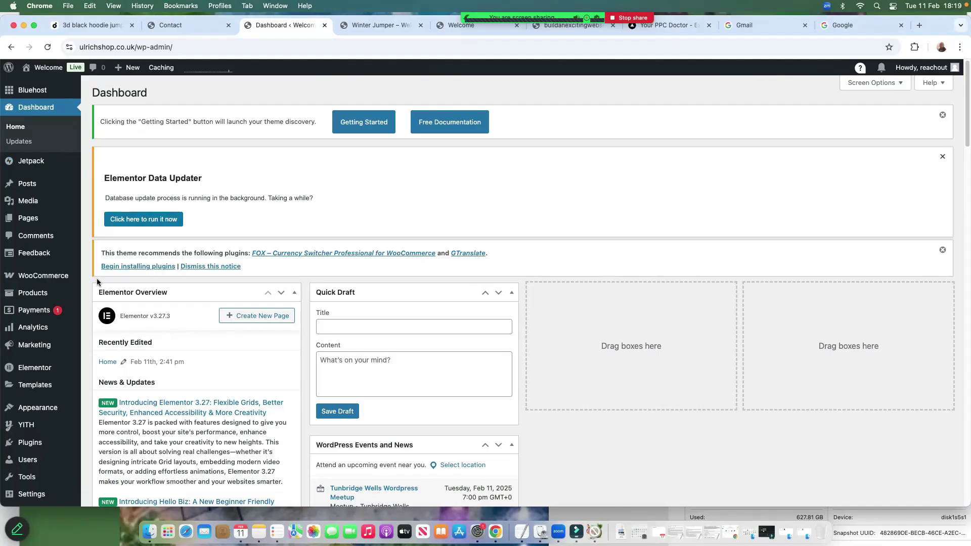
- Look over the site dashboard and open the media library to view the uploaded product images
scroll(98, 281, "down", 3)
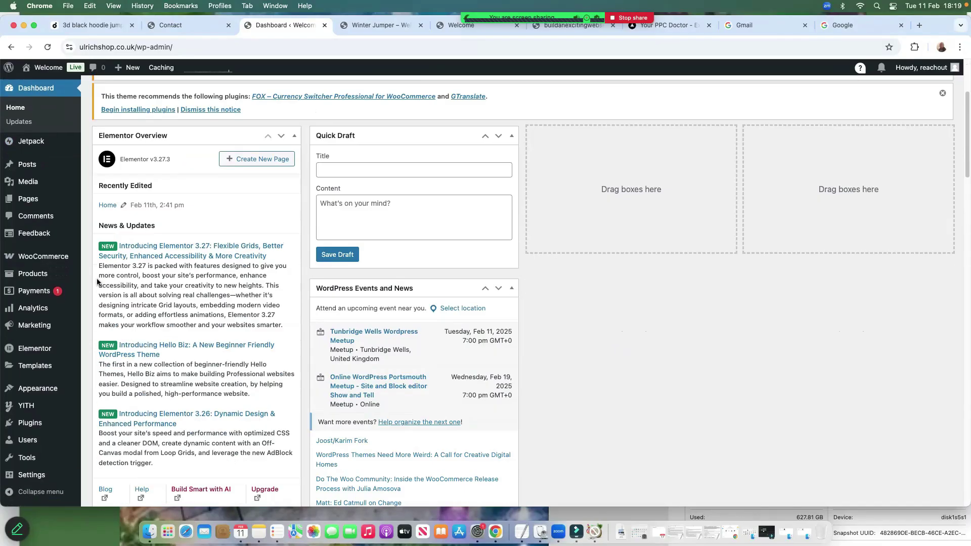
scroll(97, 282, "down", 3)
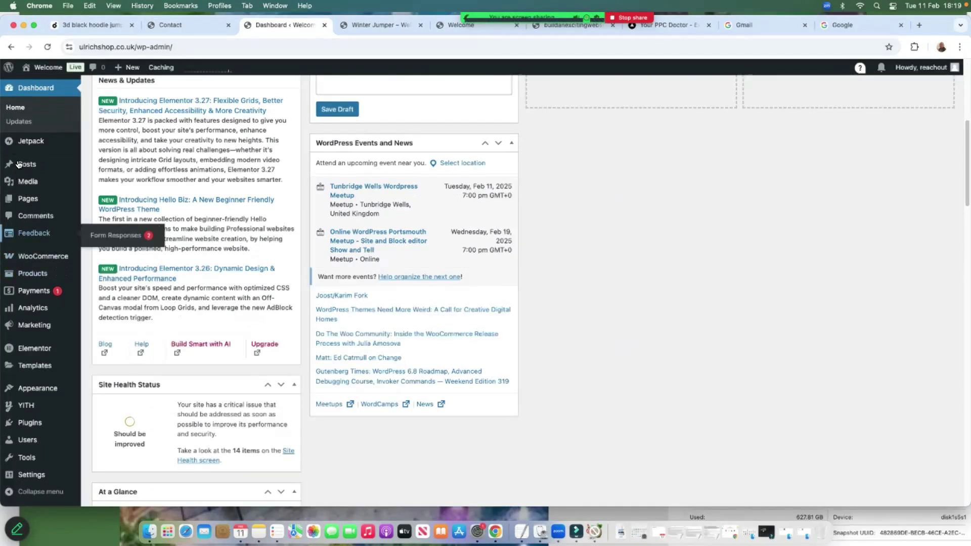
left_click(28, 181)
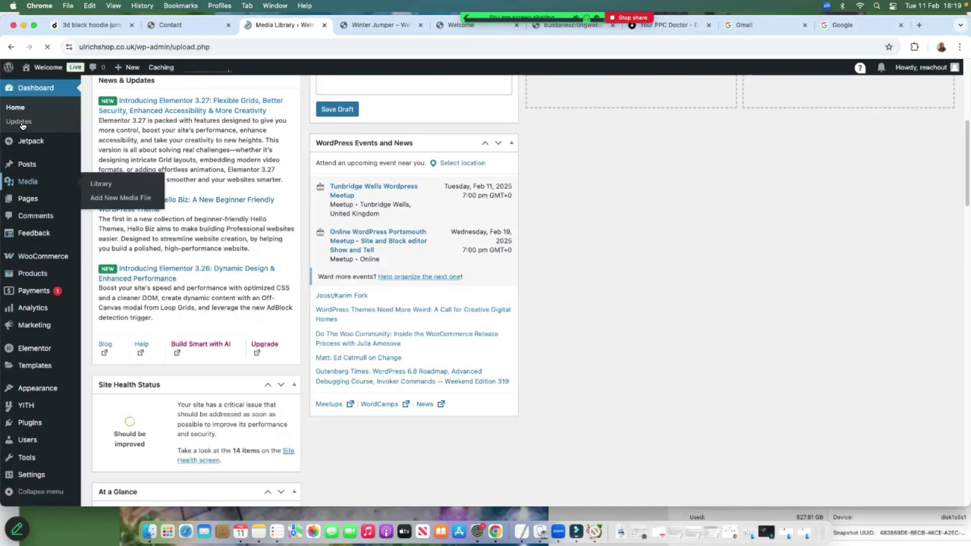
scroll(934, 142, "down", 4)
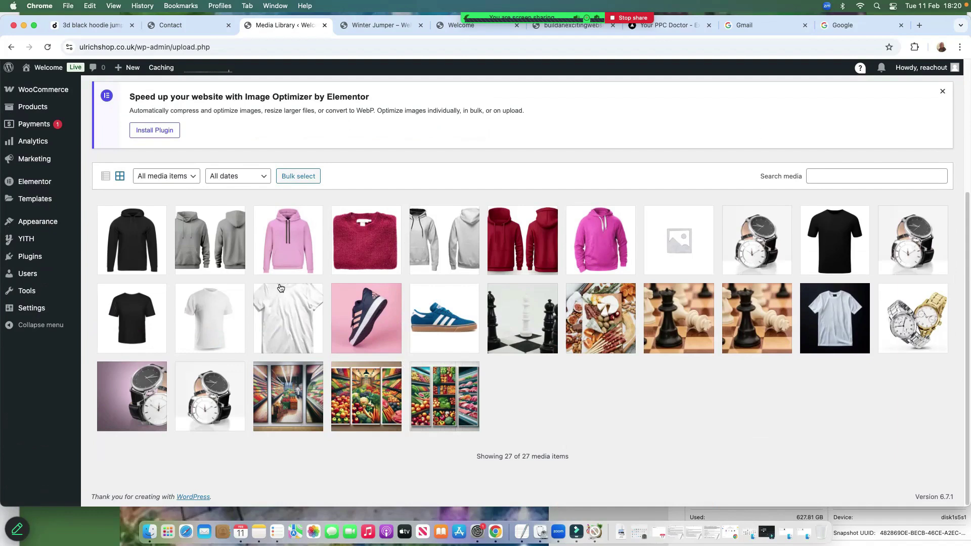
- Search the plugin directory for "variation swatches cartflows"
mouse_move(33, 260)
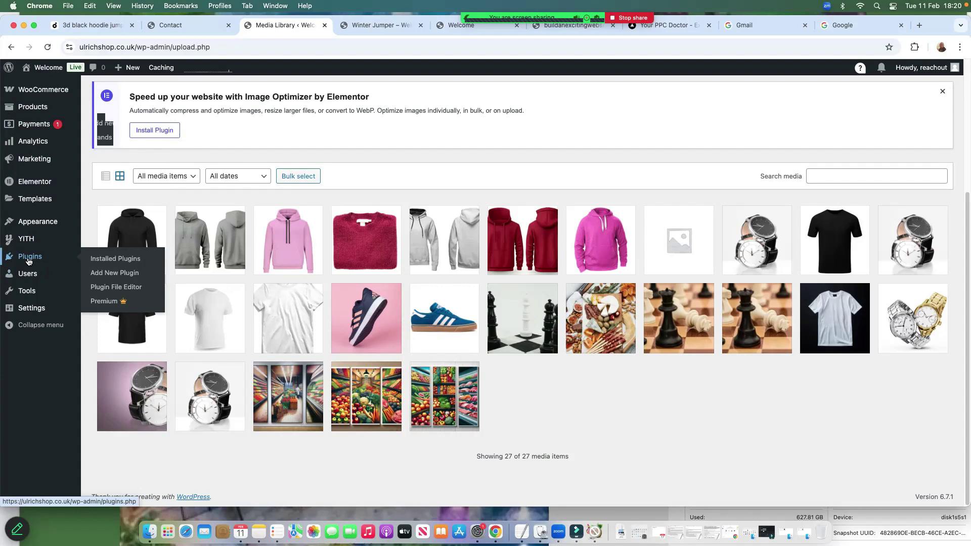
left_click(126, 274)
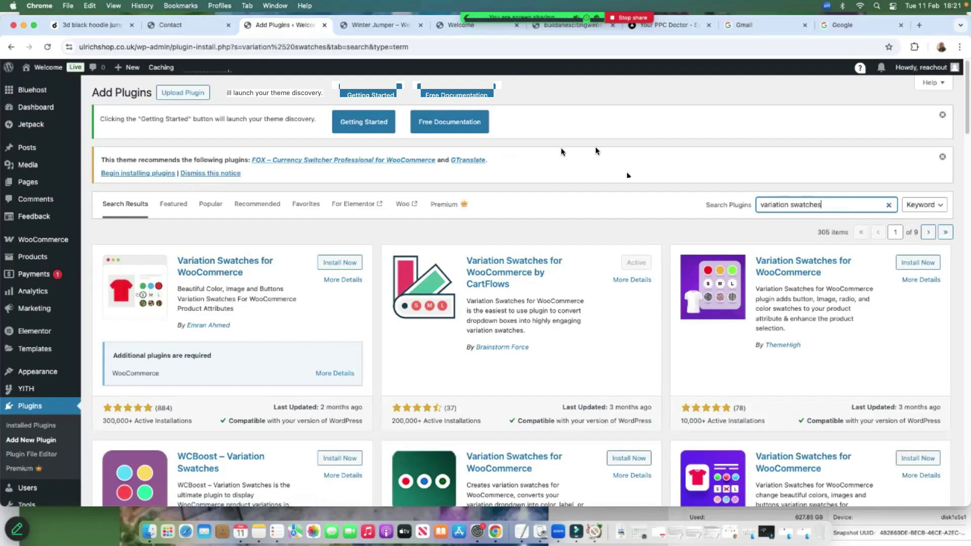
type("cartflow")
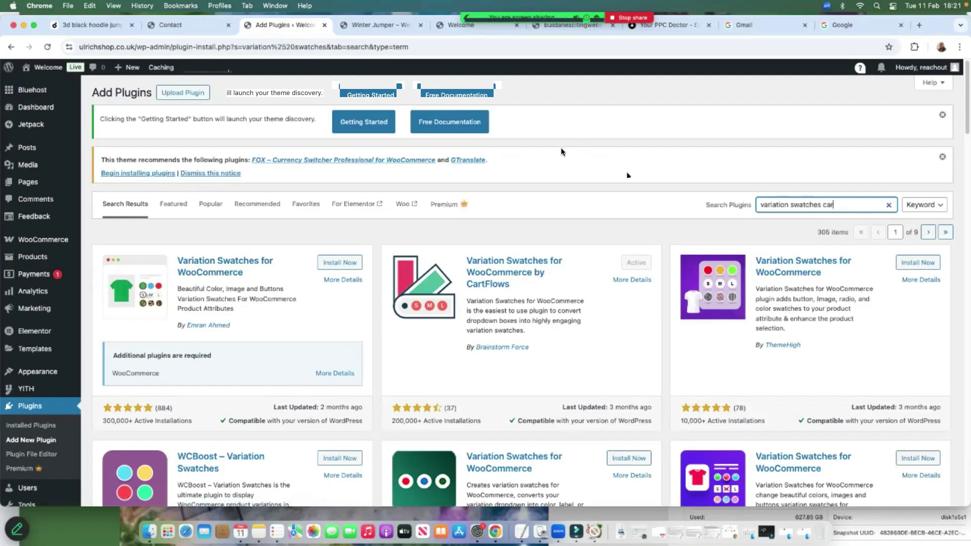
type("s")
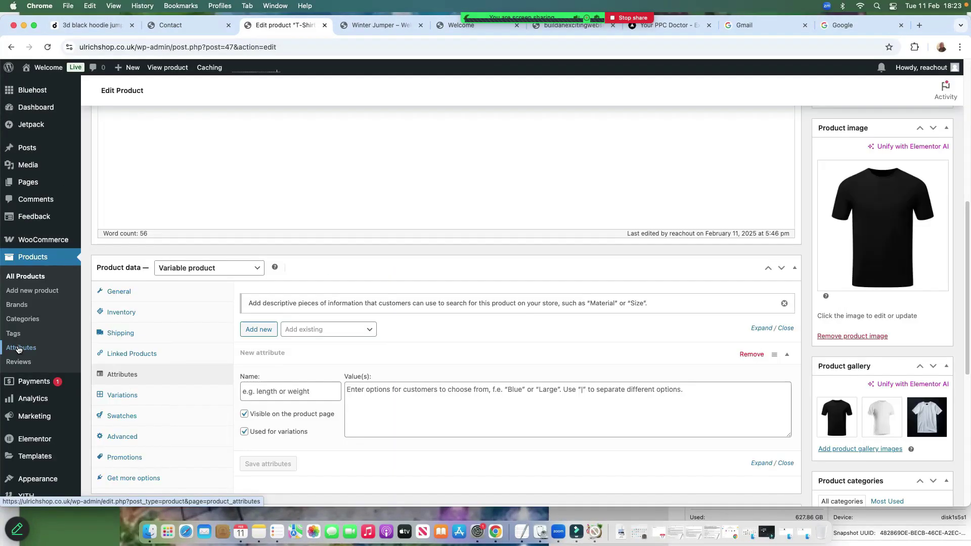
- Begin a new global product attribute named Size with the swatch type Label
left_click(18, 348)
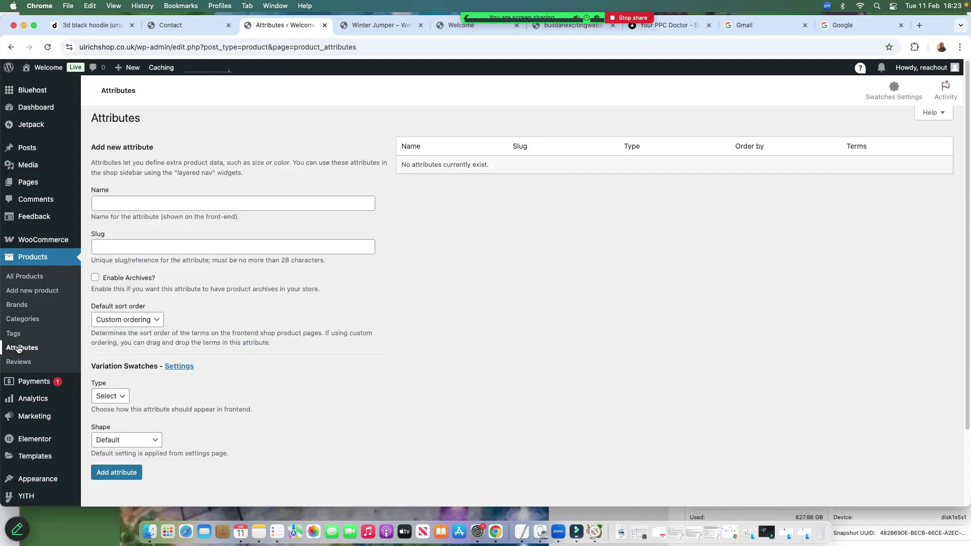
left_click(123, 205)
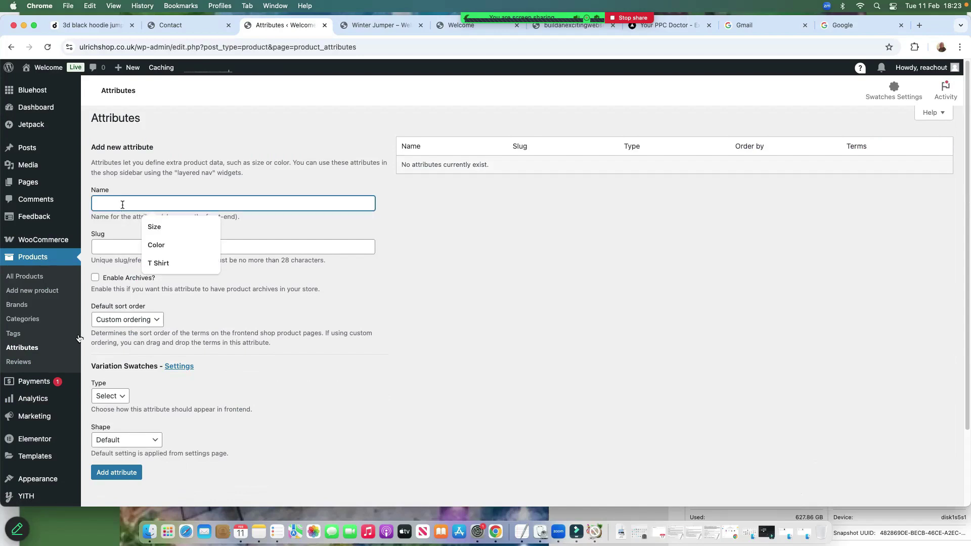
left_click(158, 226)
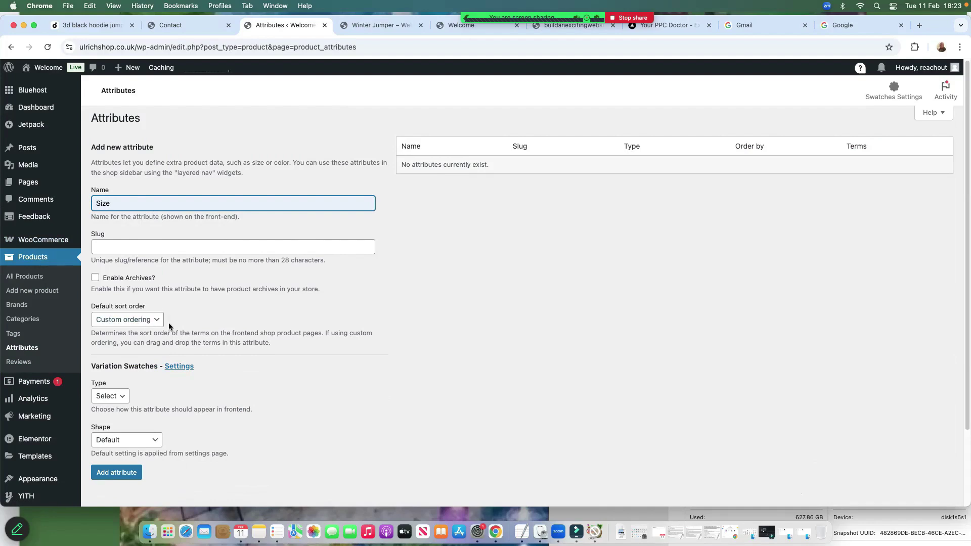
key("XF86AudioRaiseVolume")
left_click(125, 402)
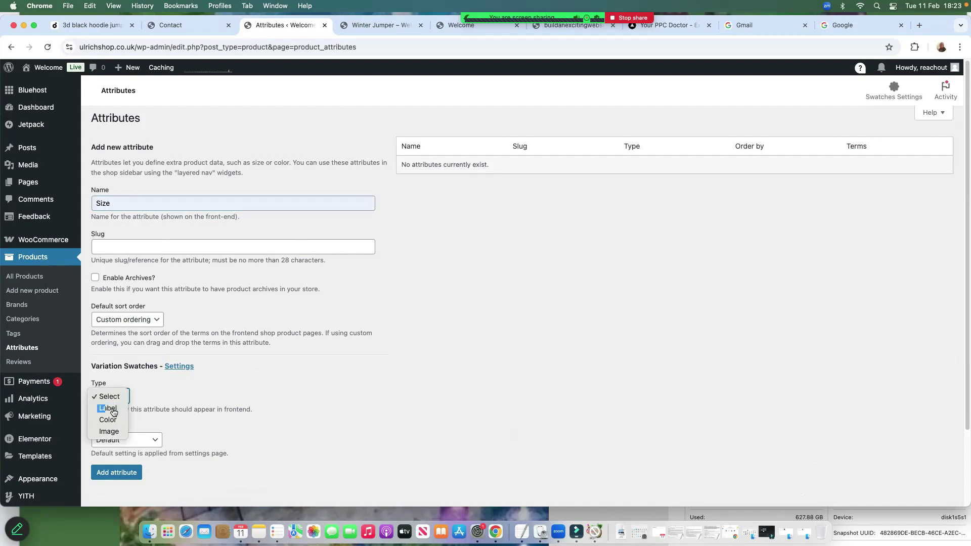
left_click(112, 411)
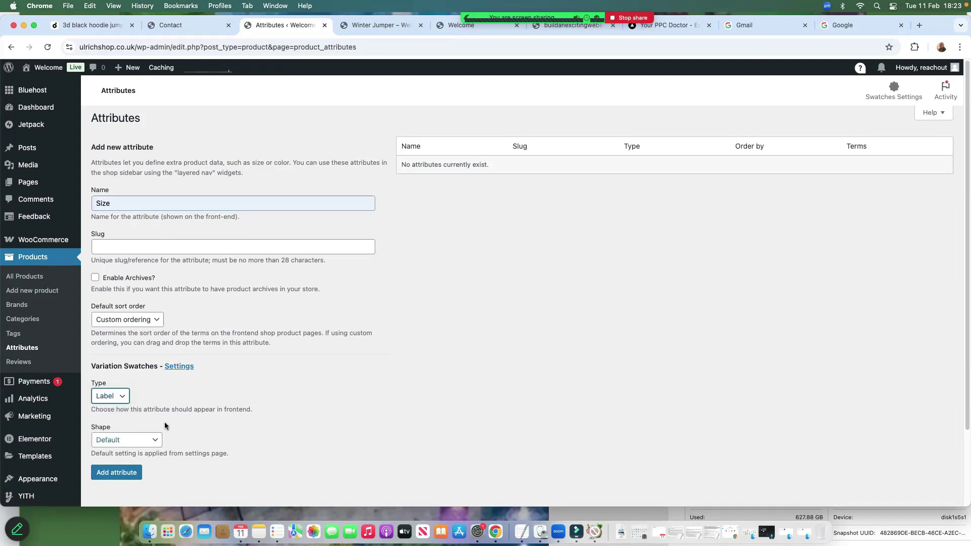
- Set the Size attribute's swatch shape to Circle and its swatch size to 36, and add the attribute
left_click(133, 439)
left_click(118, 475)
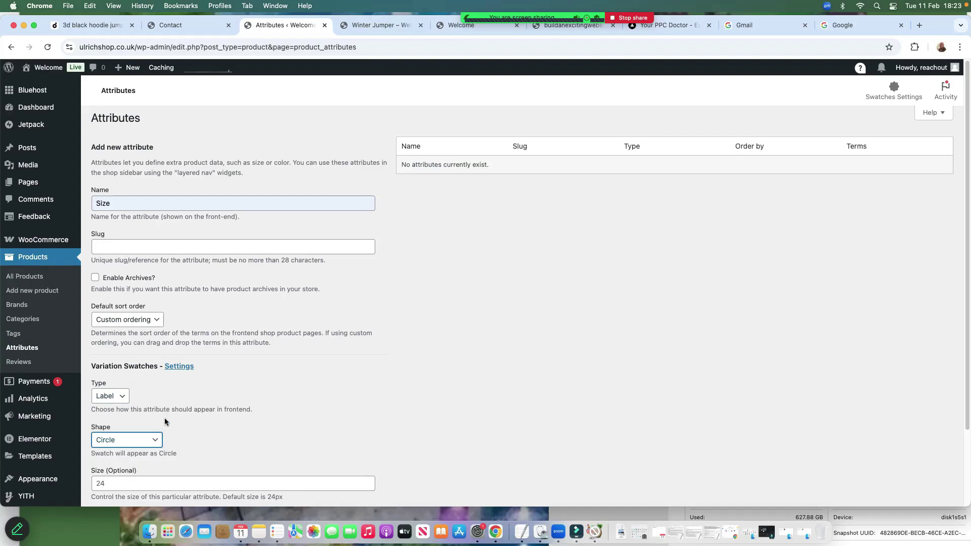
scroll(175, 416, "down", 3)
left_click(110, 399)
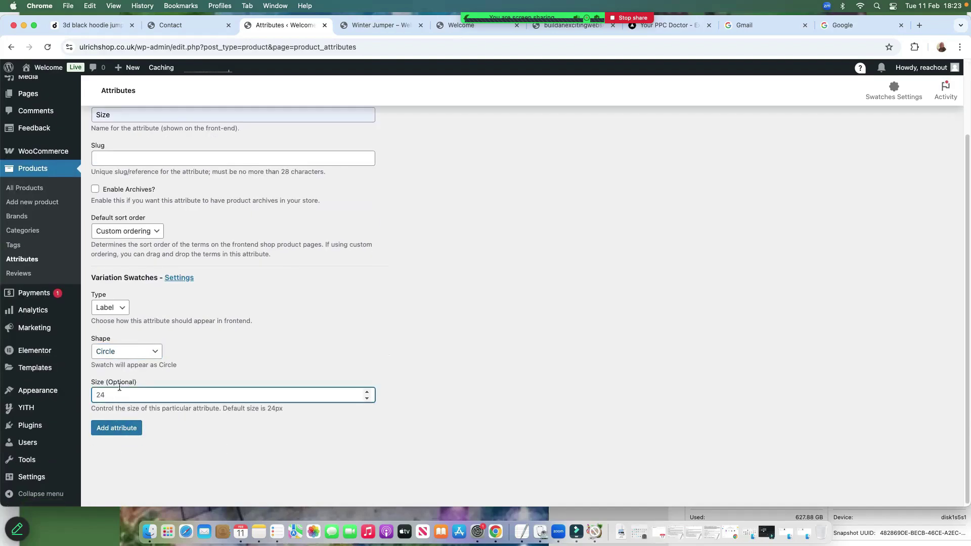
type("36")
left_click(118, 433)
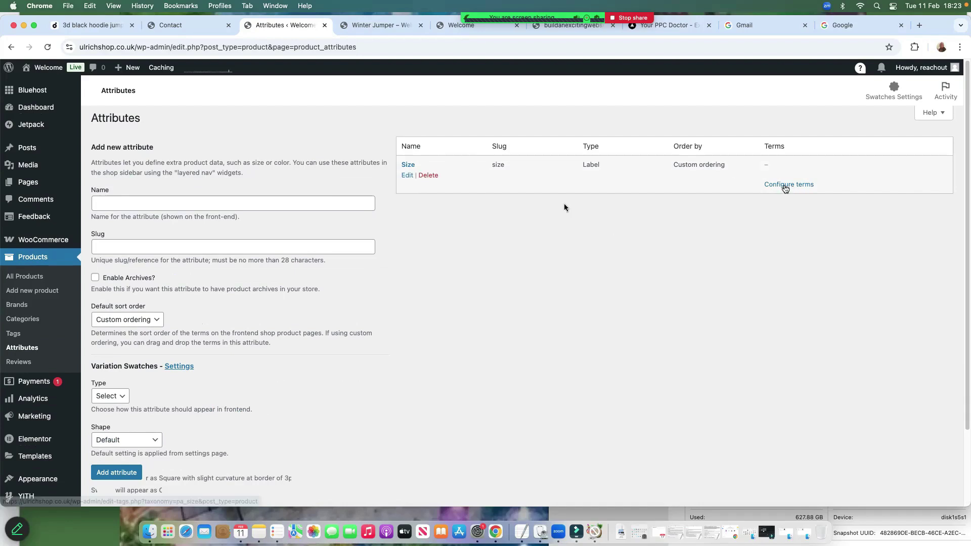
- Configure the Size attribute's terms by adding S, M, L, XL and 2XL
left_click(787, 186)
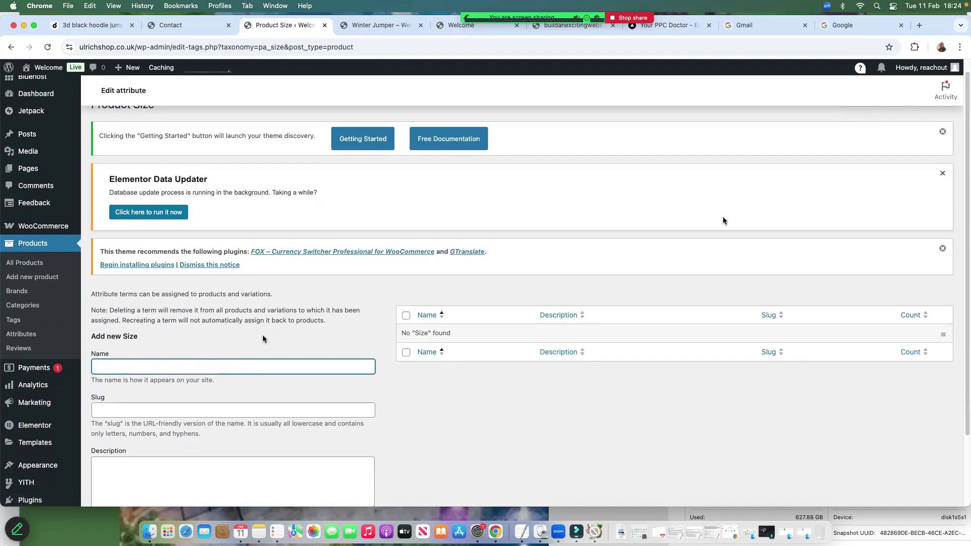
type("S")
scroll(95, 412, "down", 4)
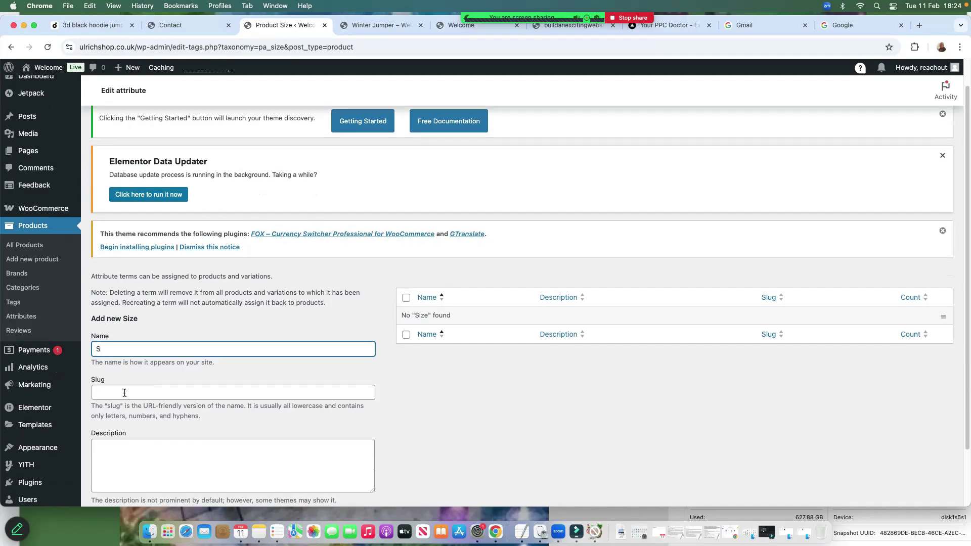
left_click(114, 451)
left_click(130, 308)
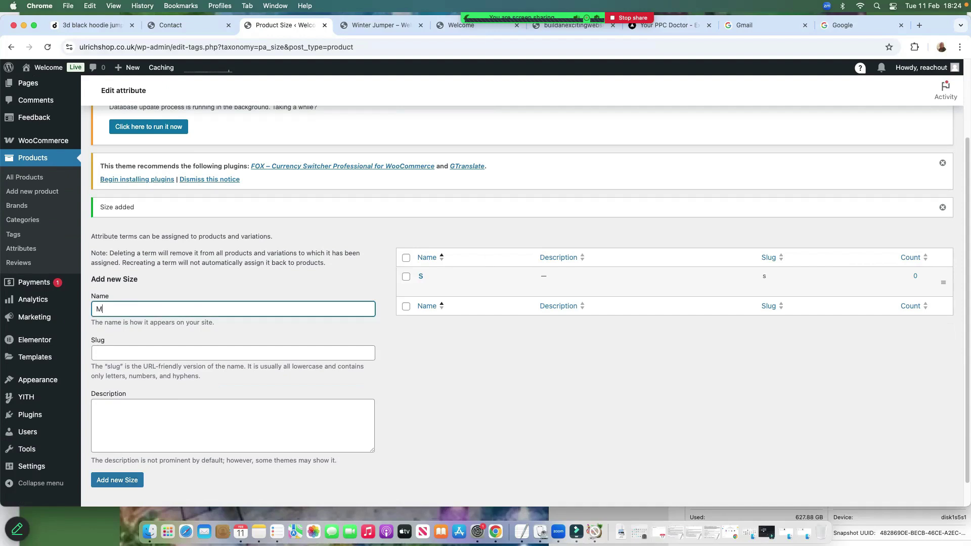
left_click(110, 480)
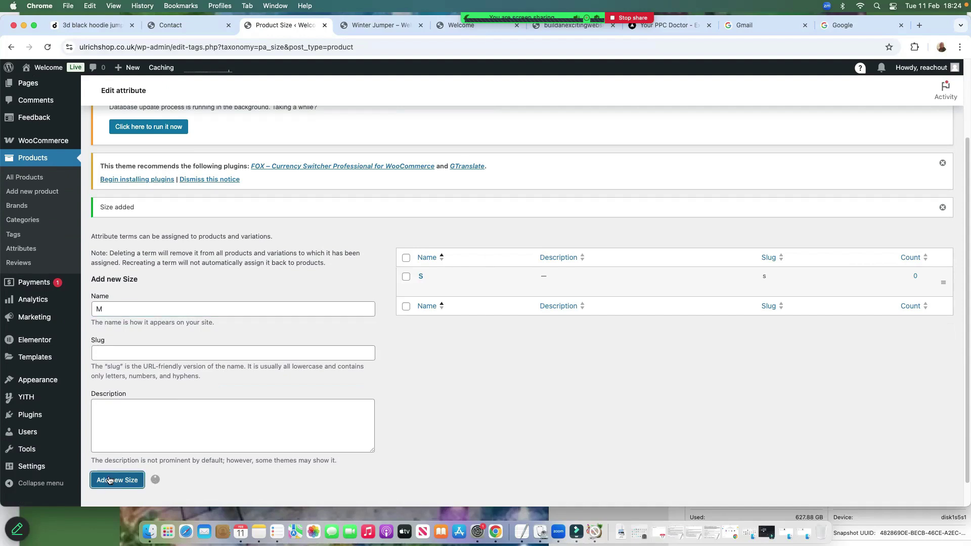
scroll(515, 348, "down", 1)
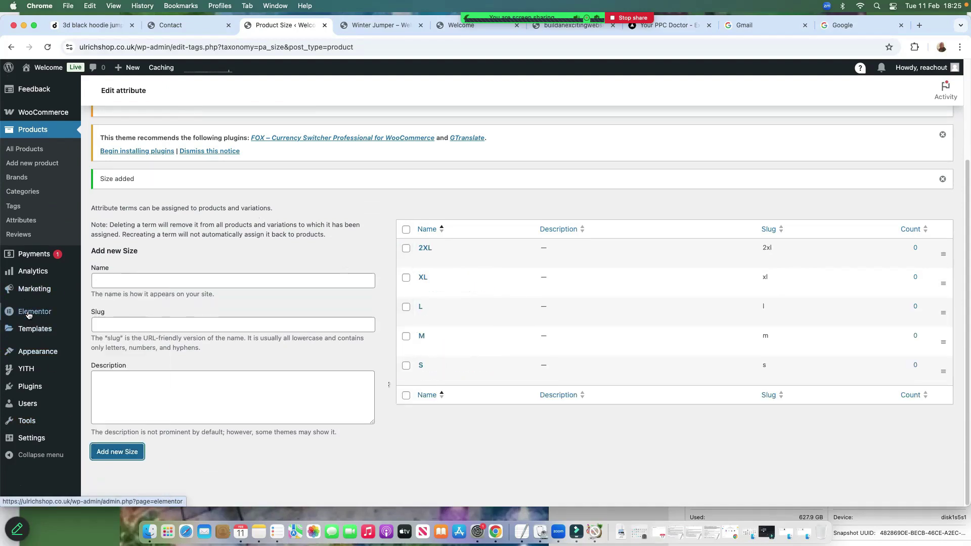
- Begin a second global product attribute named Color with the swatch type Color
left_click(22, 223)
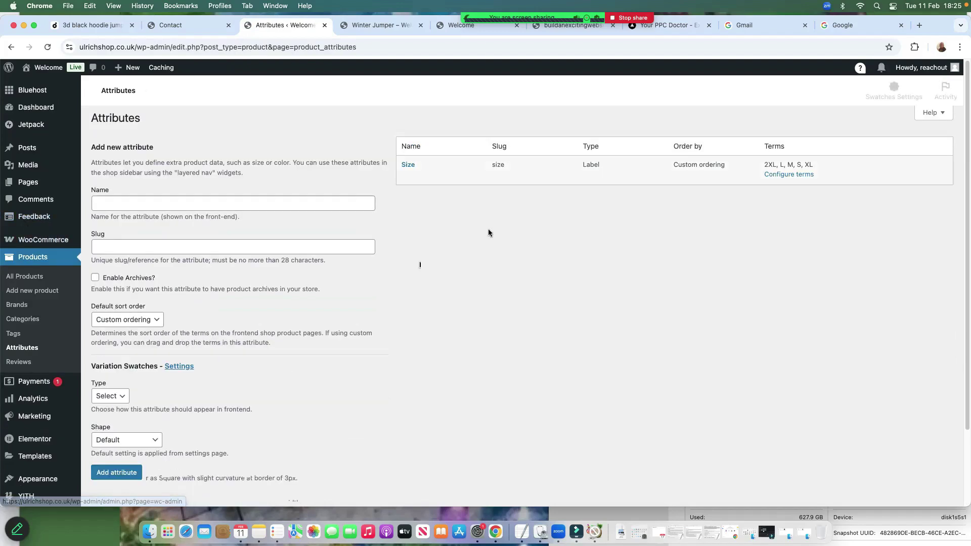
left_click(115, 204)
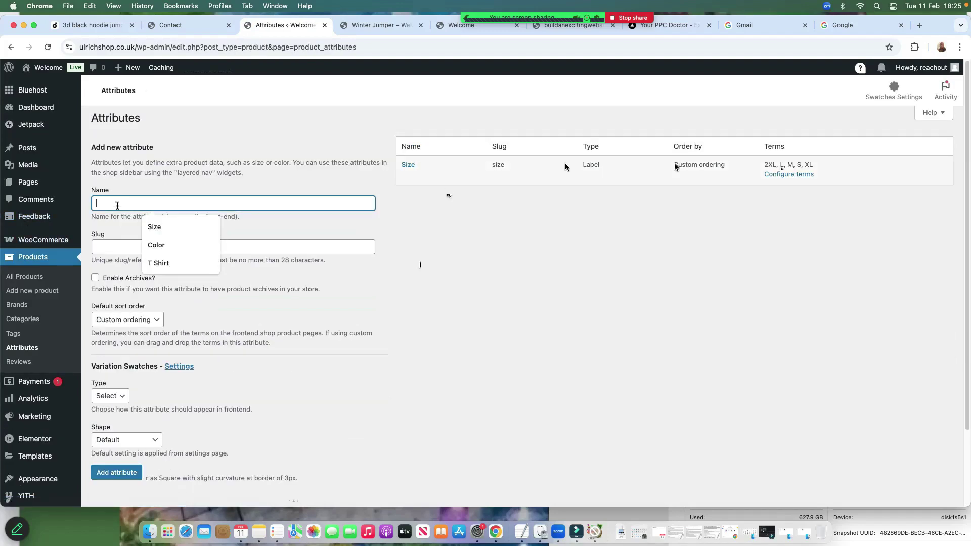
left_click(142, 230)
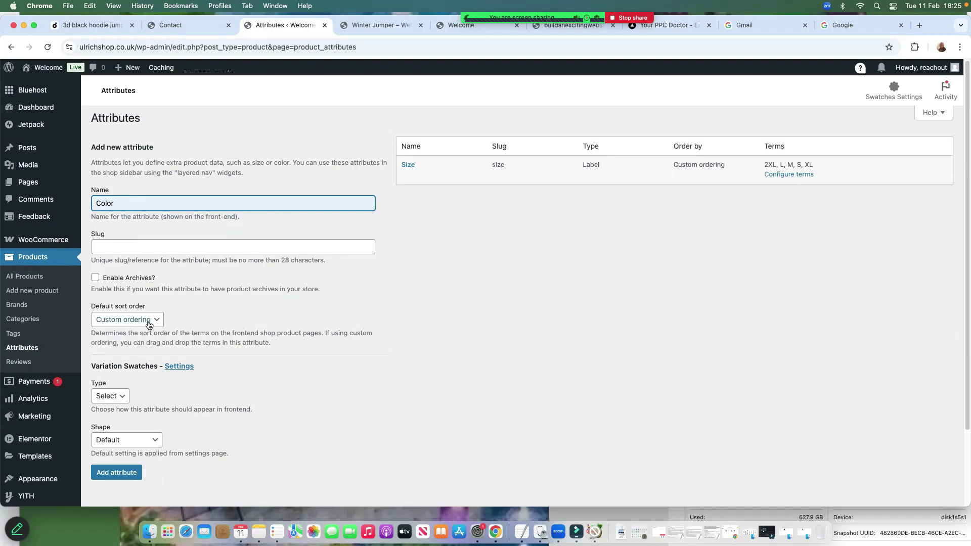
left_click(121, 397)
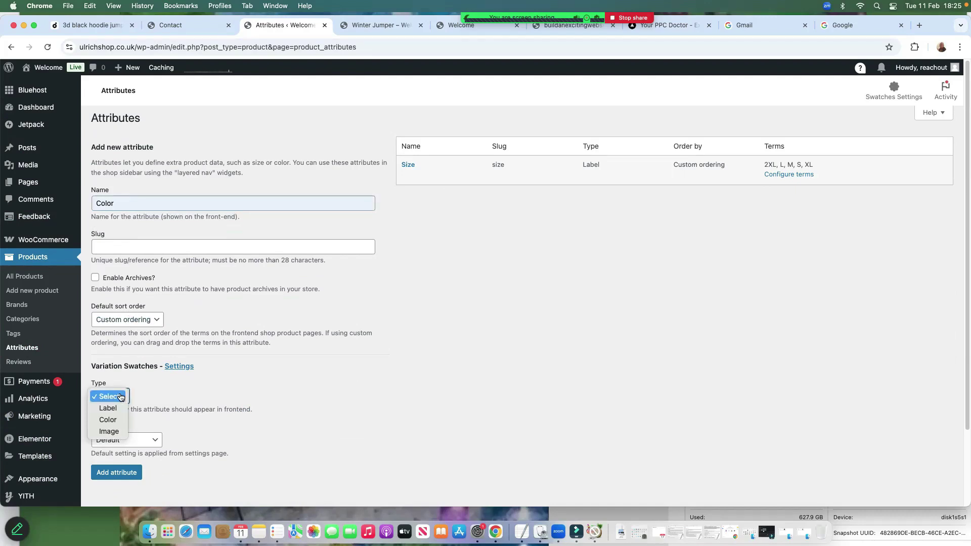
left_click(118, 422)
- Give the Color attribute a Circle swatch shape and a swatch size of 36, and add the attribute
left_click(124, 439)
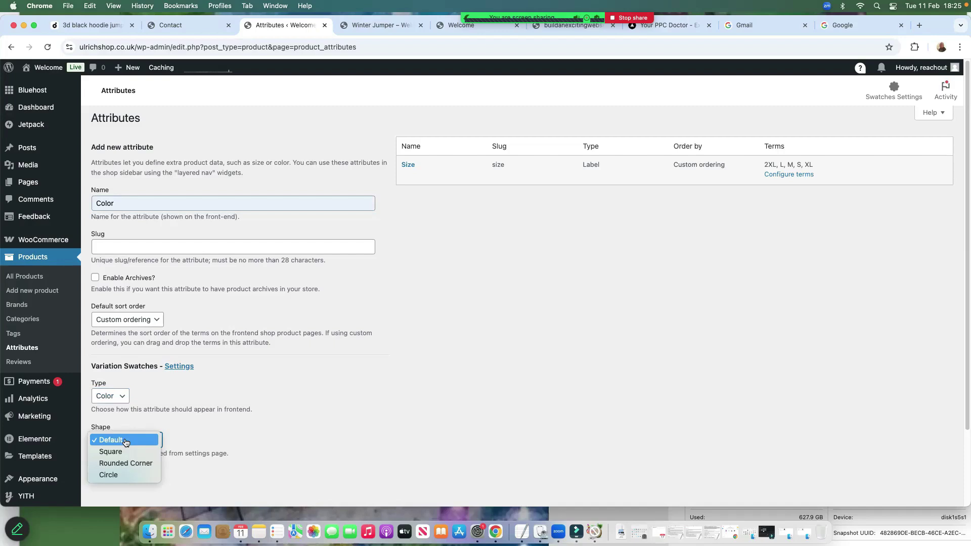
left_click(118, 476)
scroll(131, 407, "down", 3)
left_click(114, 398)
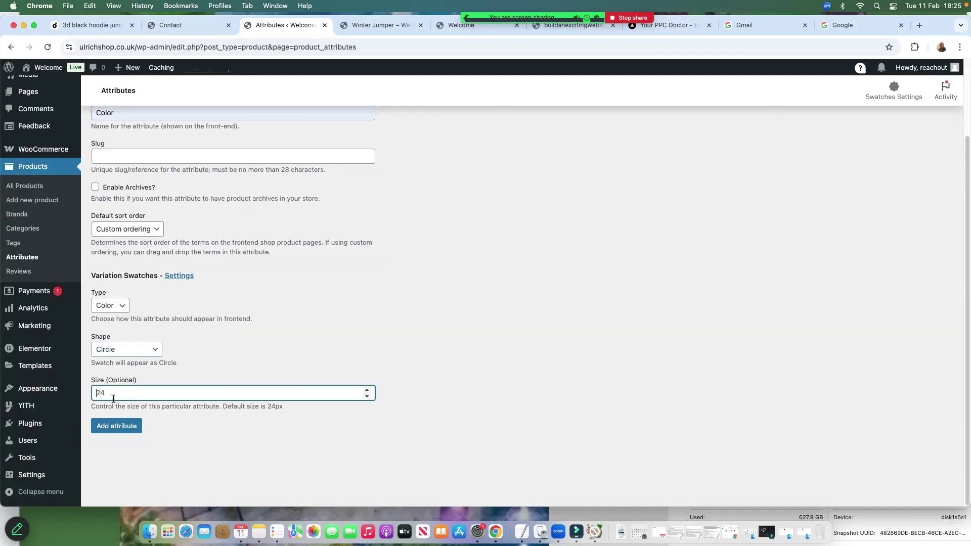
type("36")
left_click(114, 430)
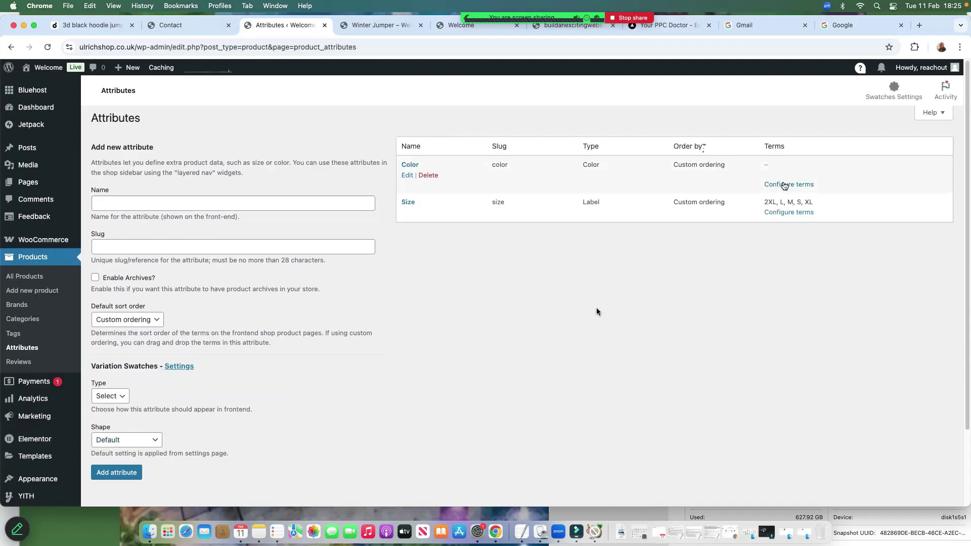
- Configure the Color attribute's terms by adding a term named Black with the swatch color #000000
left_click(784, 185)
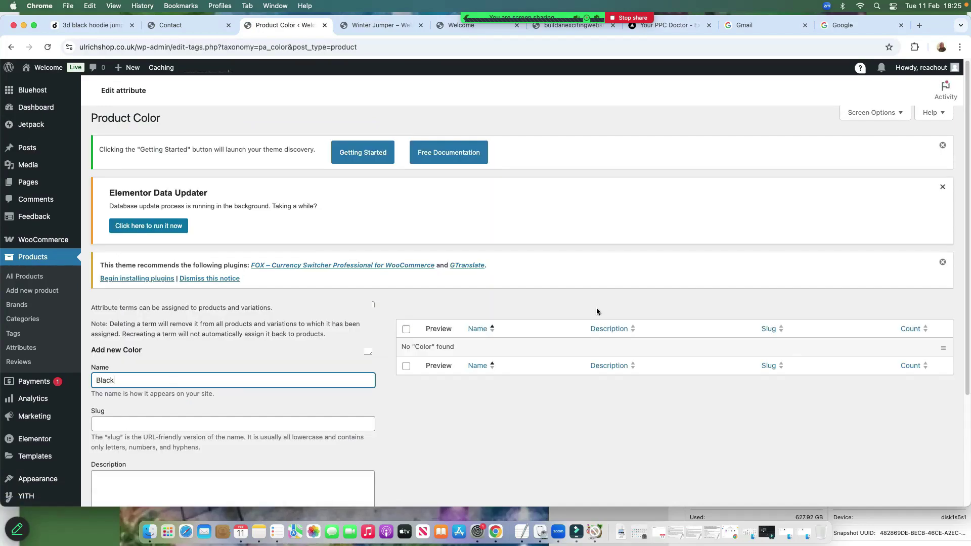
scroll(165, 401, "down", 5)
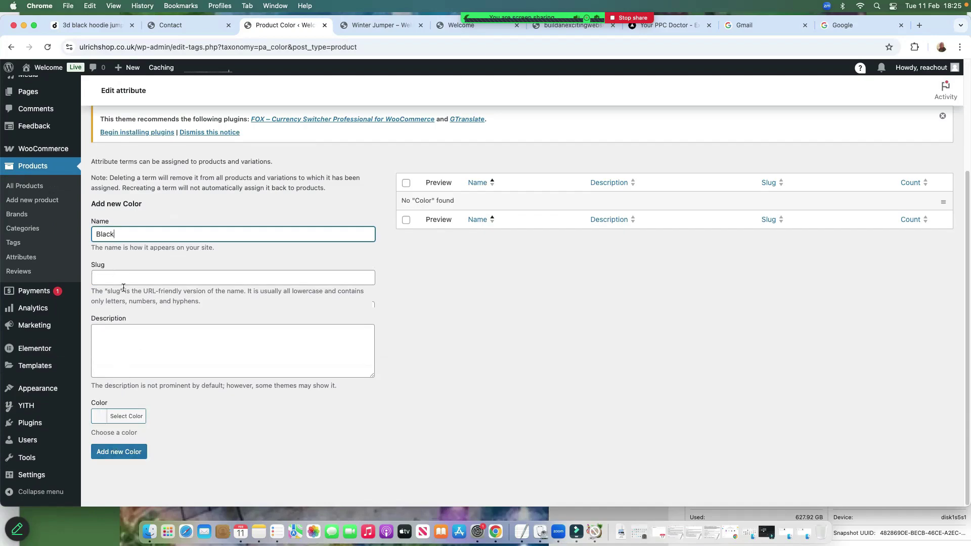
left_click(126, 415)
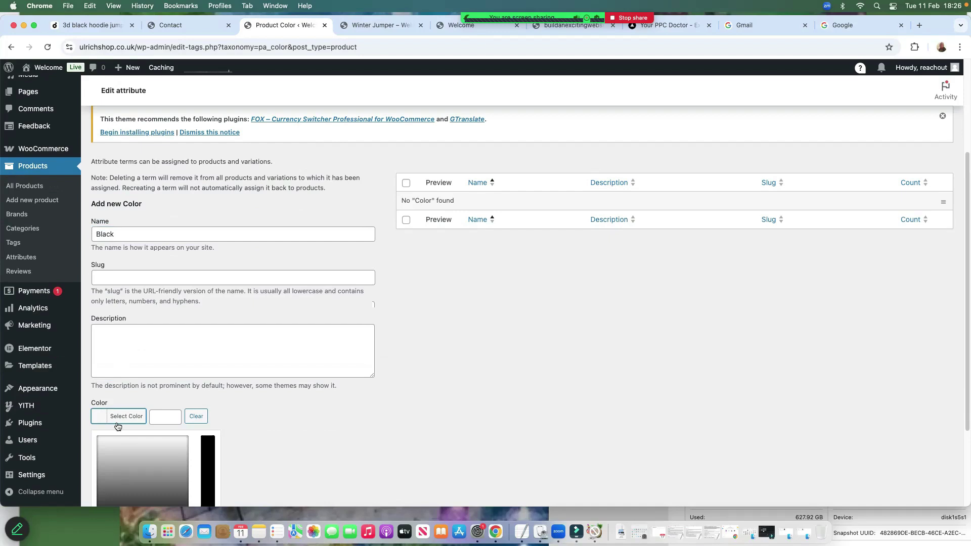
scroll(217, 428, "down", 3)
left_click(101, 449)
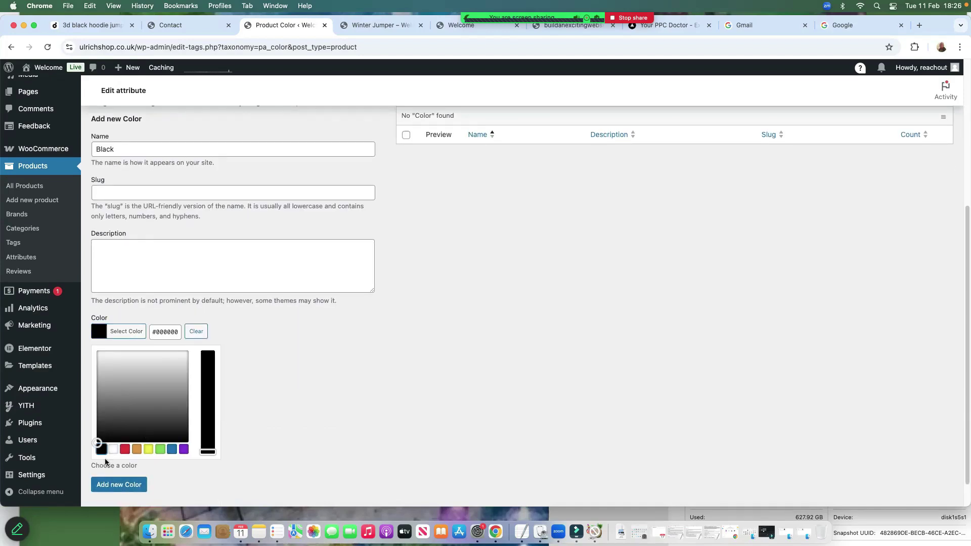
left_click(120, 488)
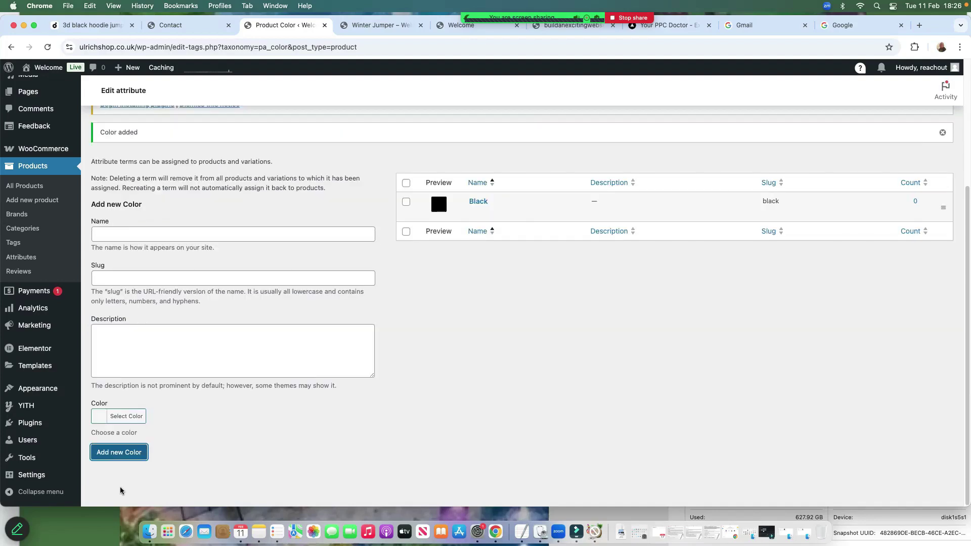
- Add a second Color term named White with the swatch color #ffffff
left_click(117, 235)
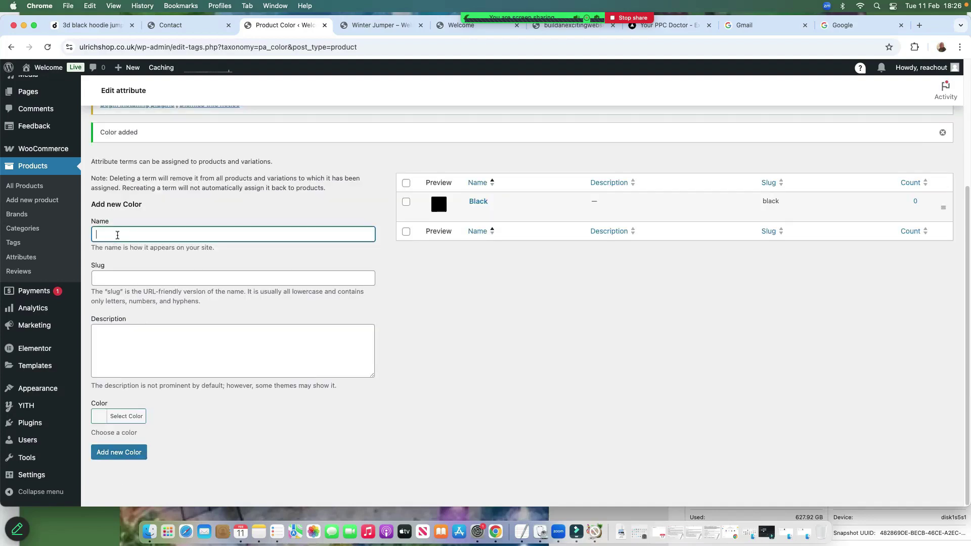
type("White")
left_click(98, 418)
scroll(202, 436, "down", 5)
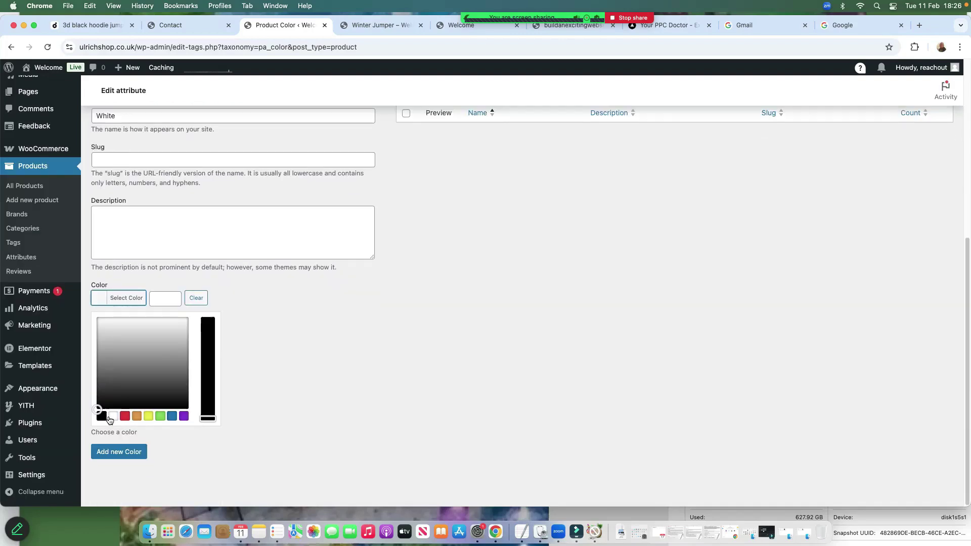
left_click(113, 417)
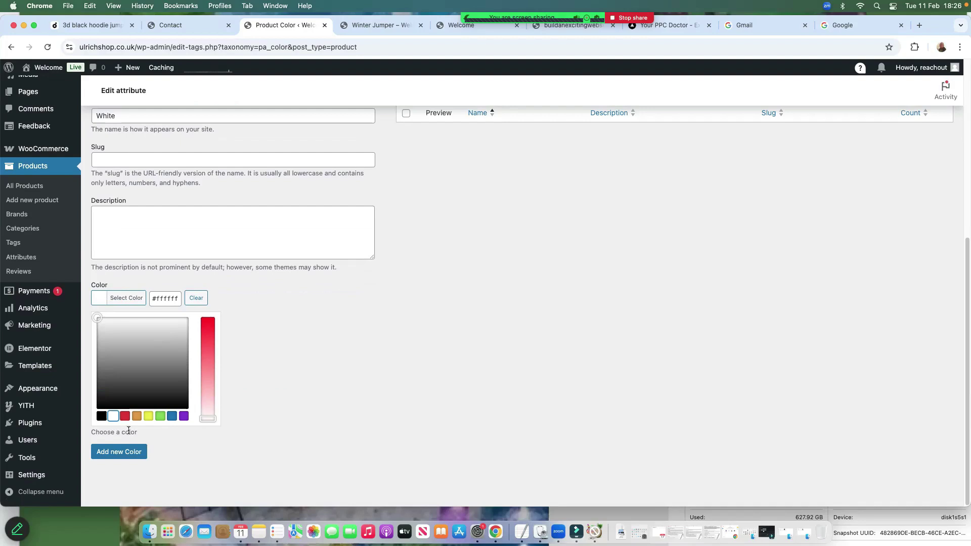
left_click(117, 453)
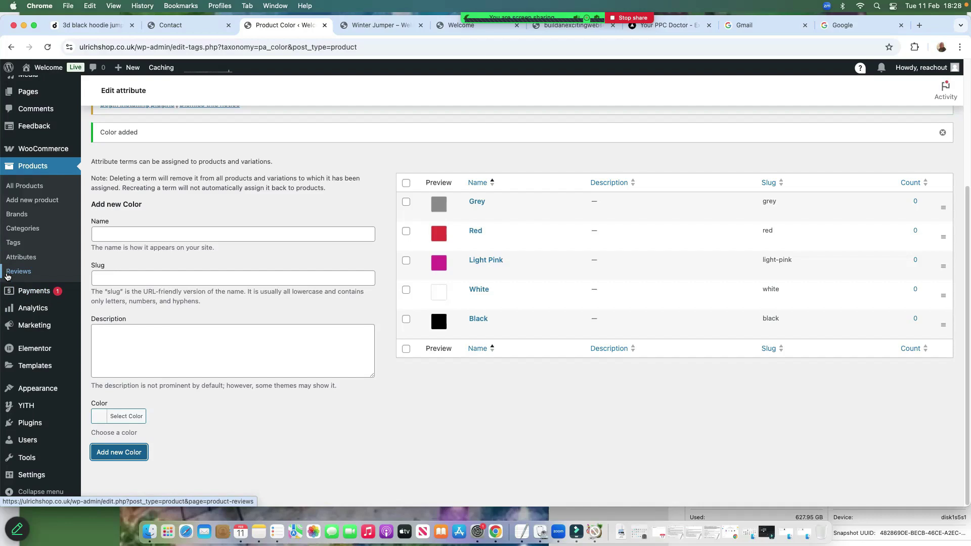
- Check the attributes list and start a new product named Fabulous Tshirt
left_click(21, 257)
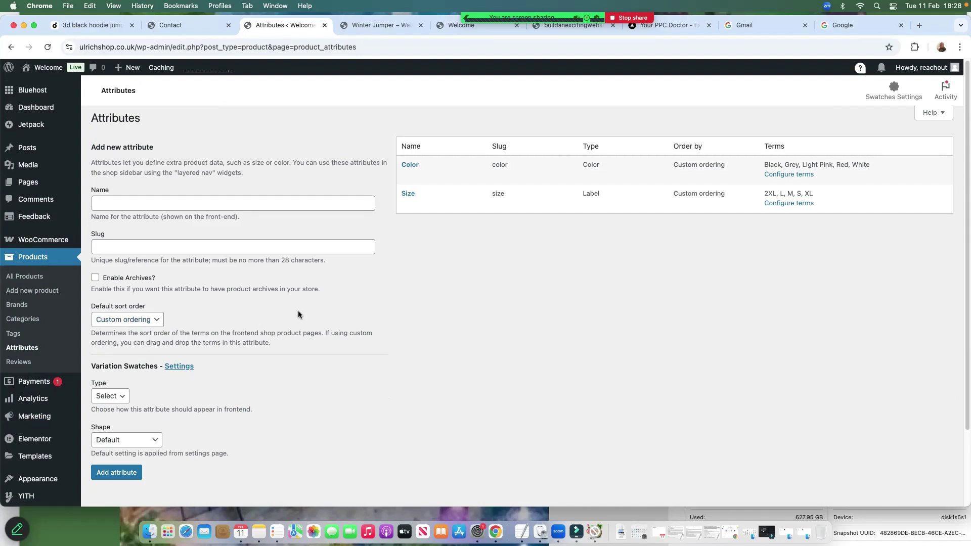
left_click(27, 292)
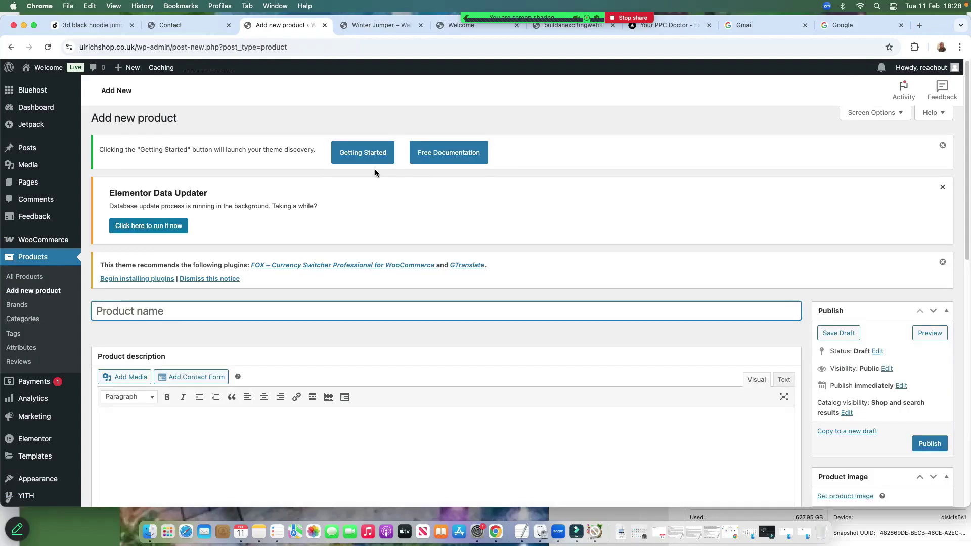
scroll(375, 169, "down", 3)
type("Fabulous Tshirt")
- Paste the copied text into the product description
left_click(120, 317)
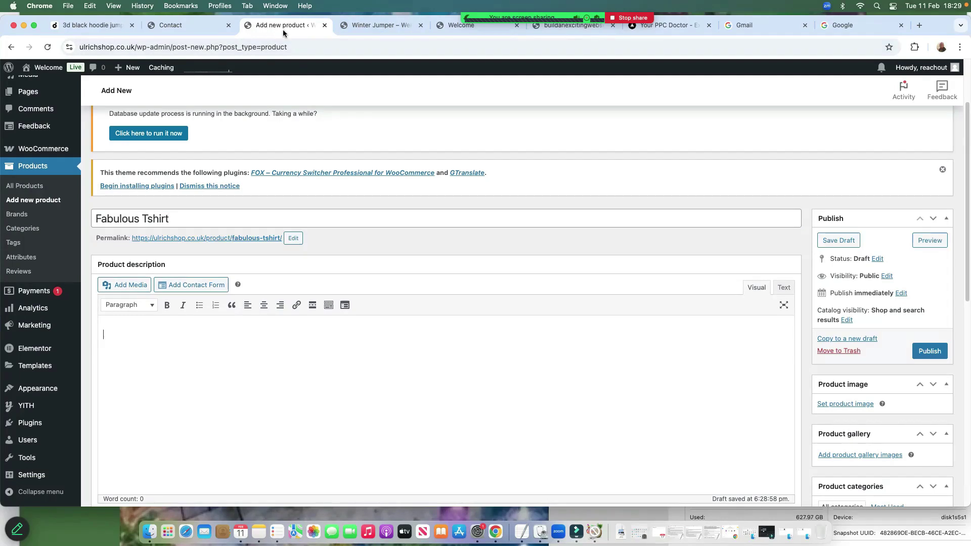
right_click(118, 332)
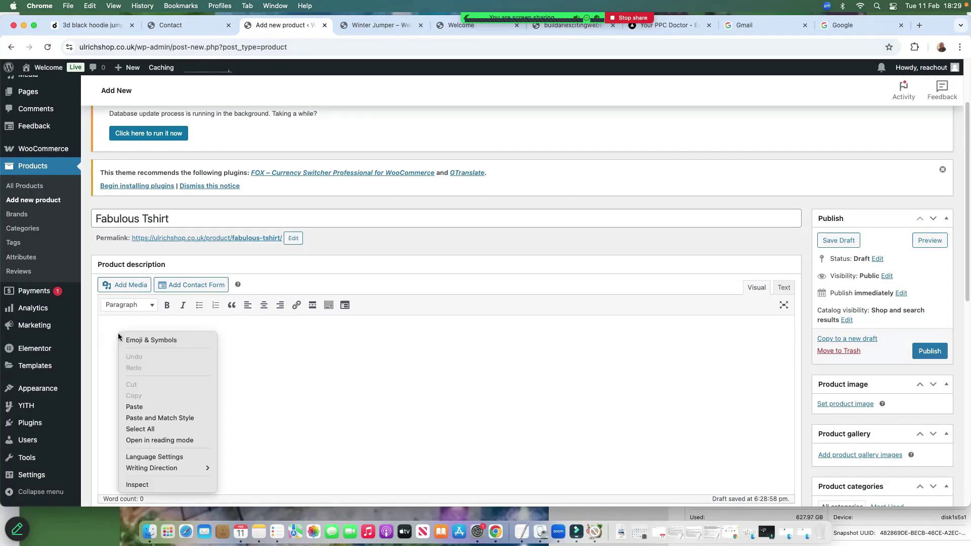
left_click(141, 407)
- Paste the same copied text into the product short description
scroll(190, 399, "down", 6)
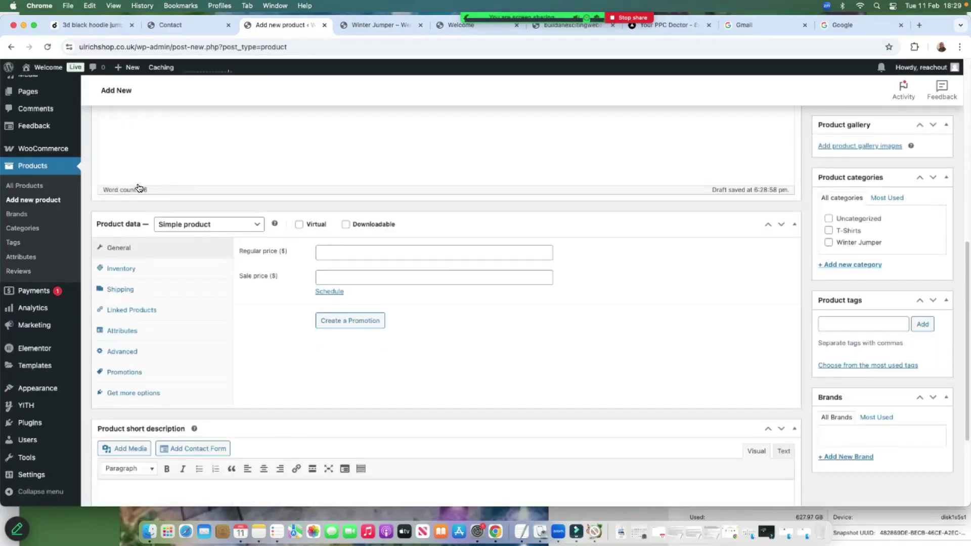
scroll(156, 196, "down", 4)
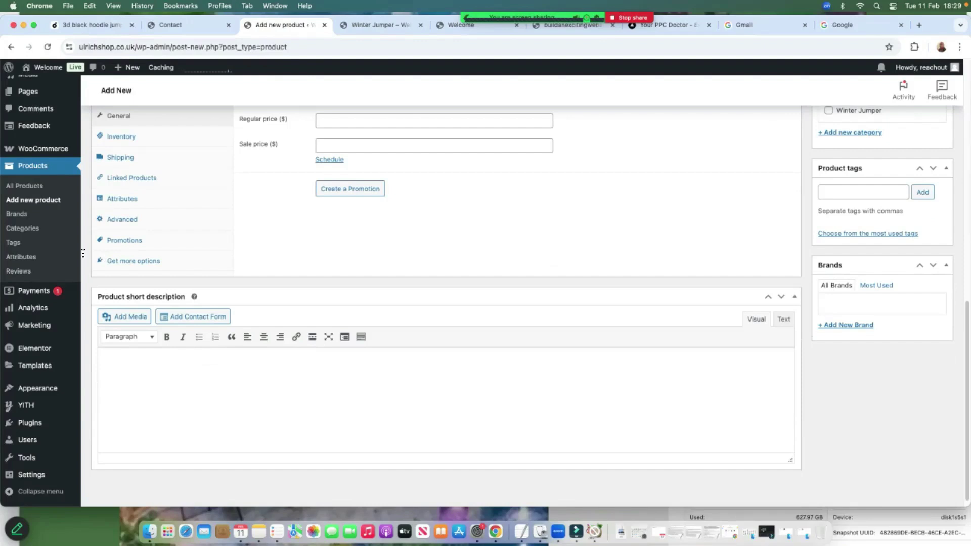
right_click(118, 357)
key("p")
key("Return")
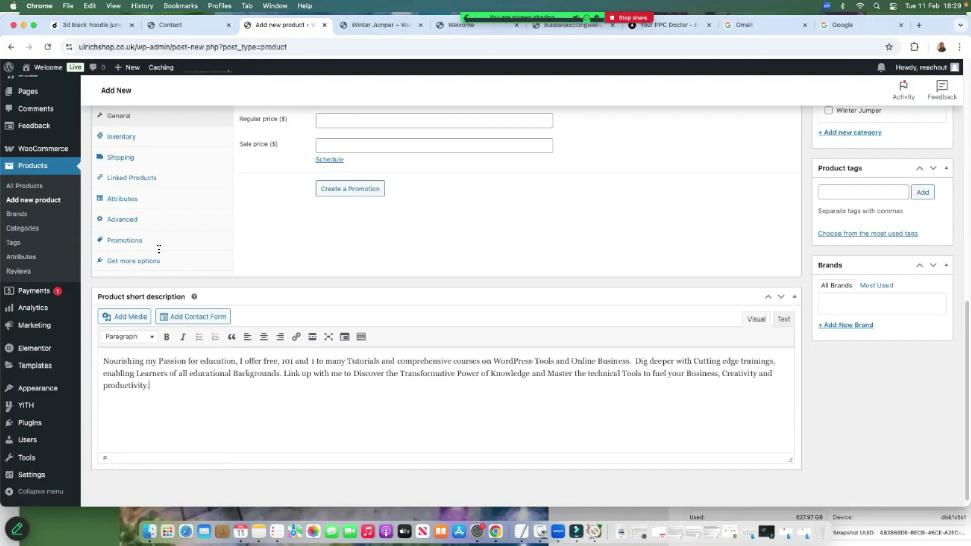
- Delete the last sentence of the short description, starting at "Link up with me"
key("shift+alt+Left")
key("shift+alt+Left")
key("shift+alt+Left")
key("shift+alt+Left")
key("shift+alt+Left")
key("shift+alt+Left")
key("shift+alt+Left")
key("shift+alt+Left")
key("shift+alt+Left")
key("shift+alt+Left")
key("shift+alt+Left")
key("shift+alt+Left")
key("shift+alt+Left")
key("shift+alt+Left")
key("shift+alt+Left")
key("shift+alt+Left")
key("shift+alt+Left")
key("shift+alt+Left")
key("shift+alt+Left")
key("shift+alt+Left")
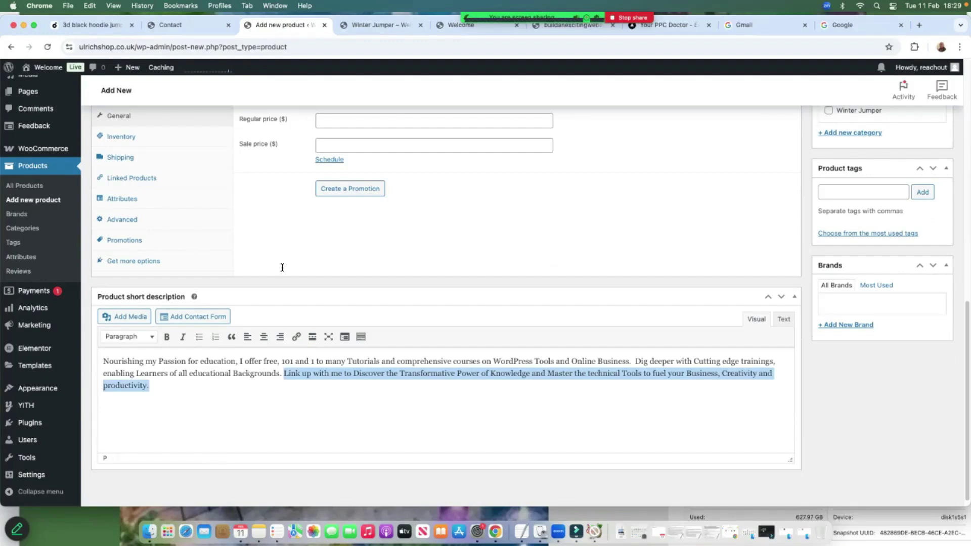
key("BackSpace")
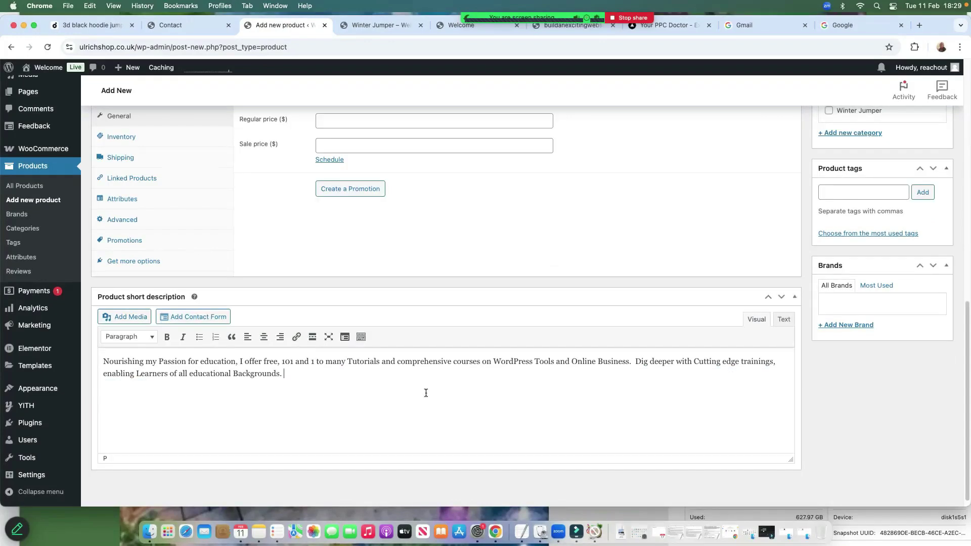
- Change the product type to Variable product in the product data
scroll(350, 310, "up", 3)
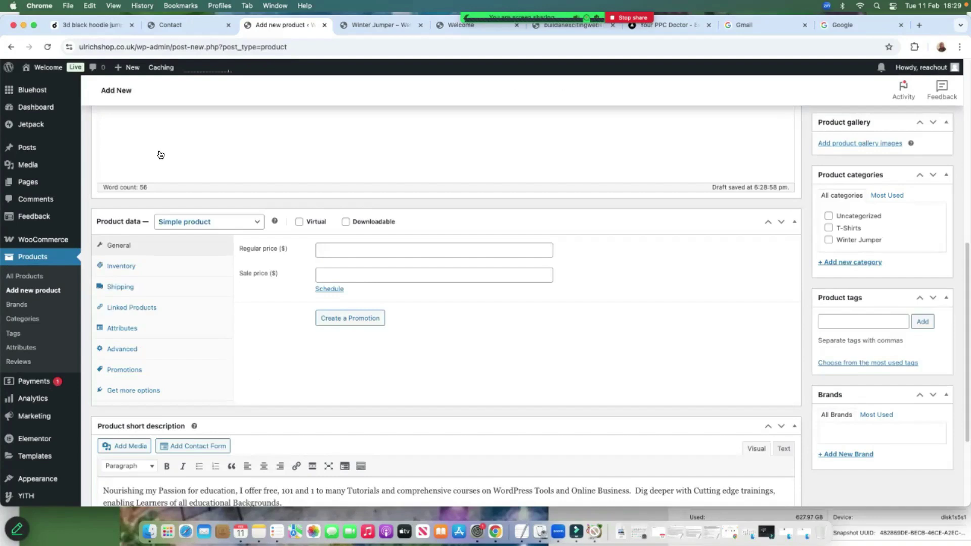
key("space")
key("Down")
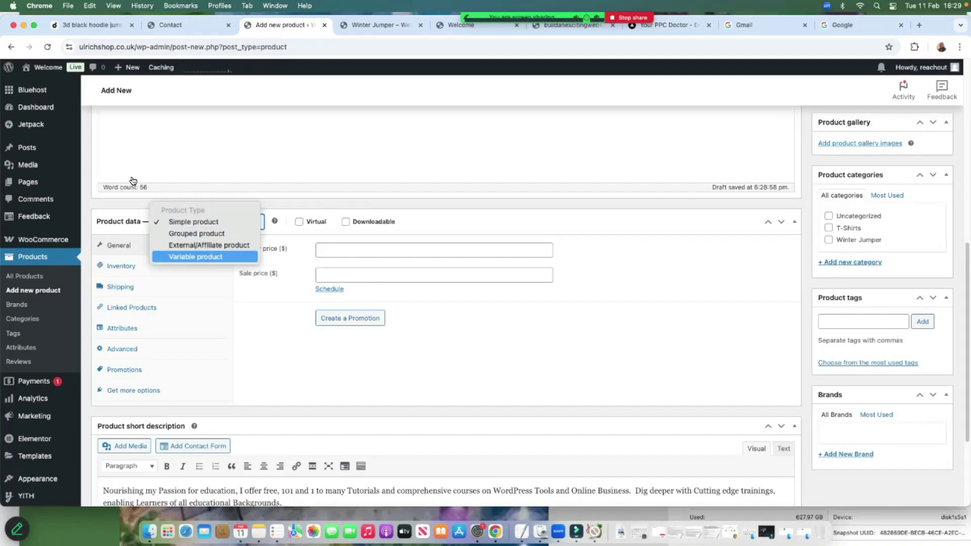
left_click(197, 261)
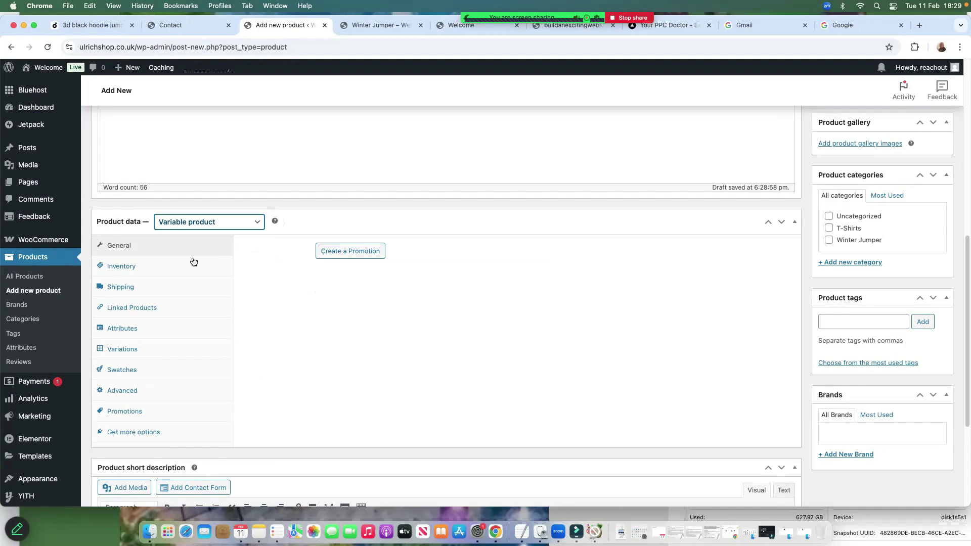
- Add the existing Size attribute to the product with all its values (S, M, L, XL and 2XL) and save the attributes
scroll(477, 297, "down", 4)
scroll(389, 310, "up", 4)
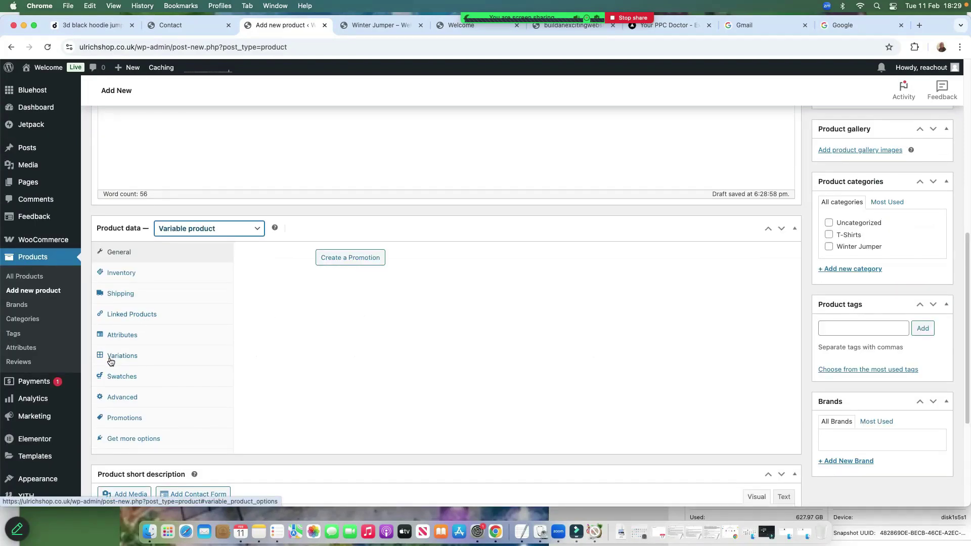
left_click(132, 337)
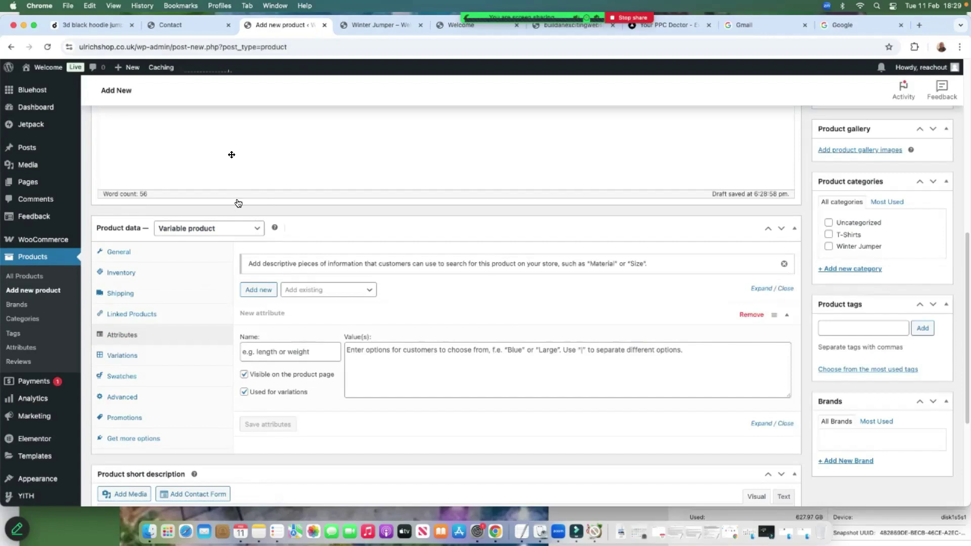
left_click(358, 291)
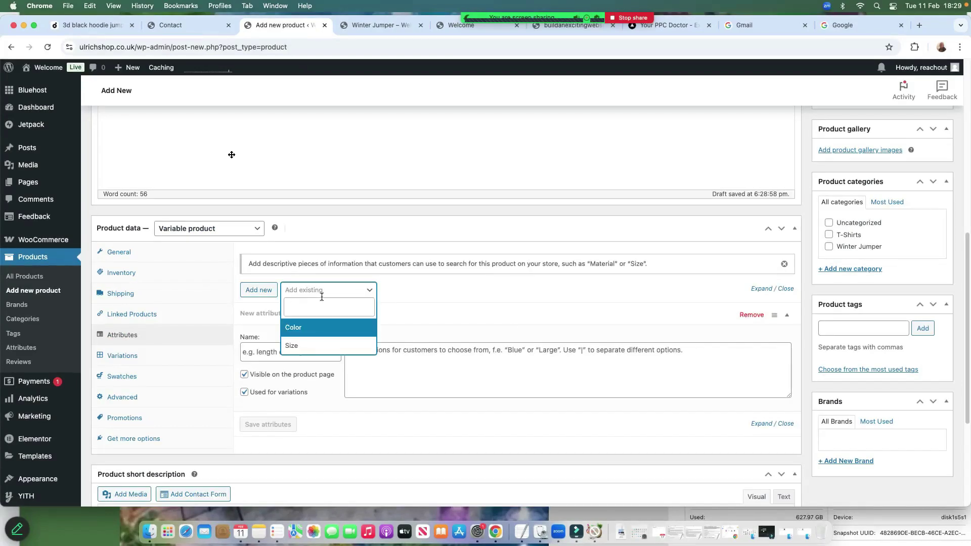
left_click(296, 344)
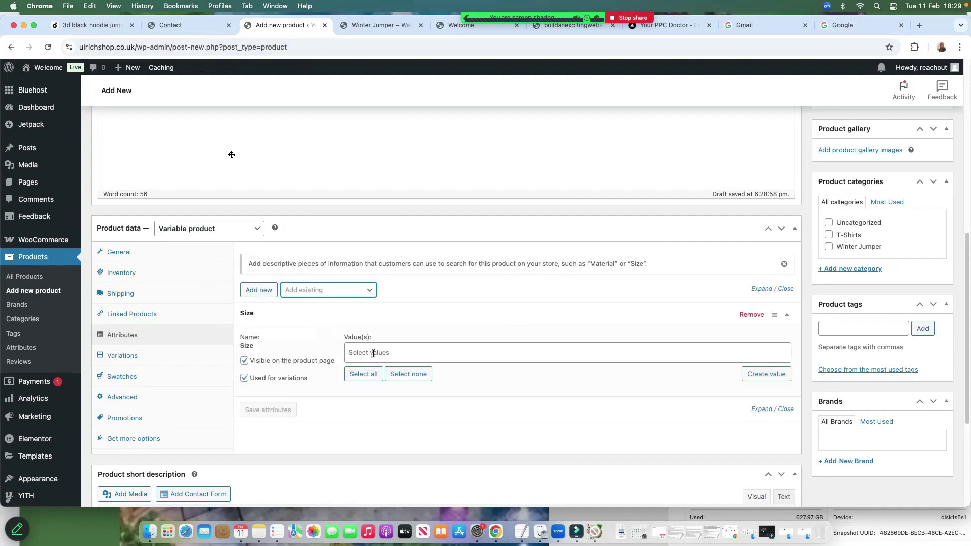
left_click(378, 352)
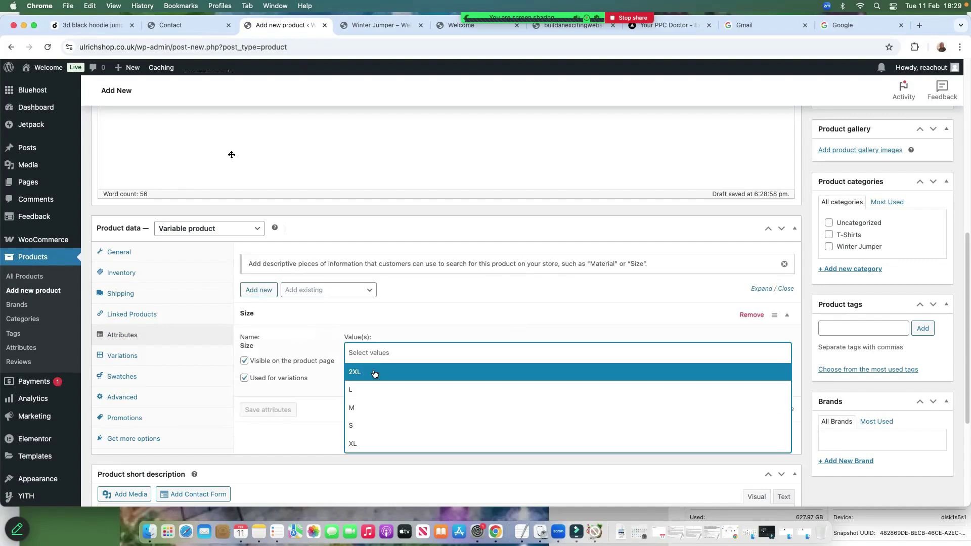
left_click(364, 428)
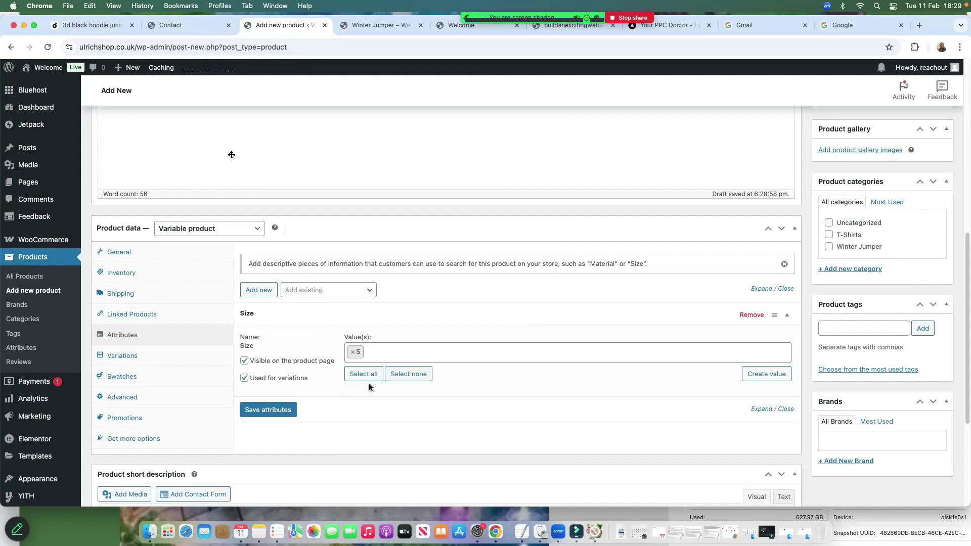
left_click(363, 374)
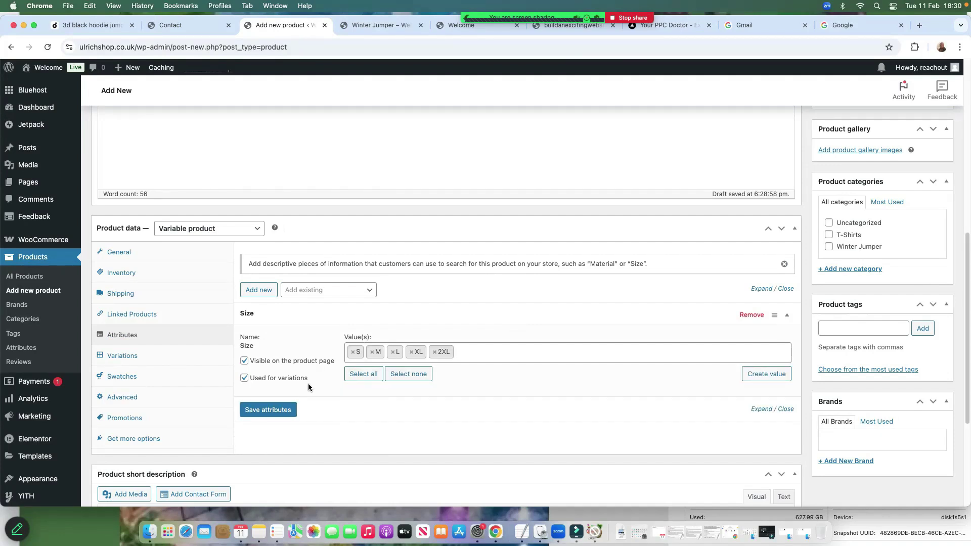
left_click(273, 408)
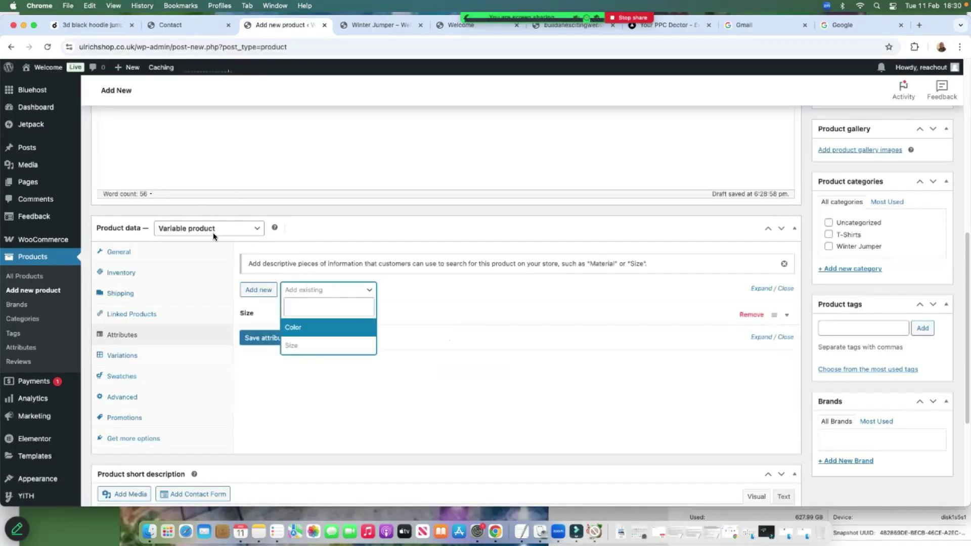
- Add the existing Color attribute to the product with the values Black and White, and save the attributes
key("Return")
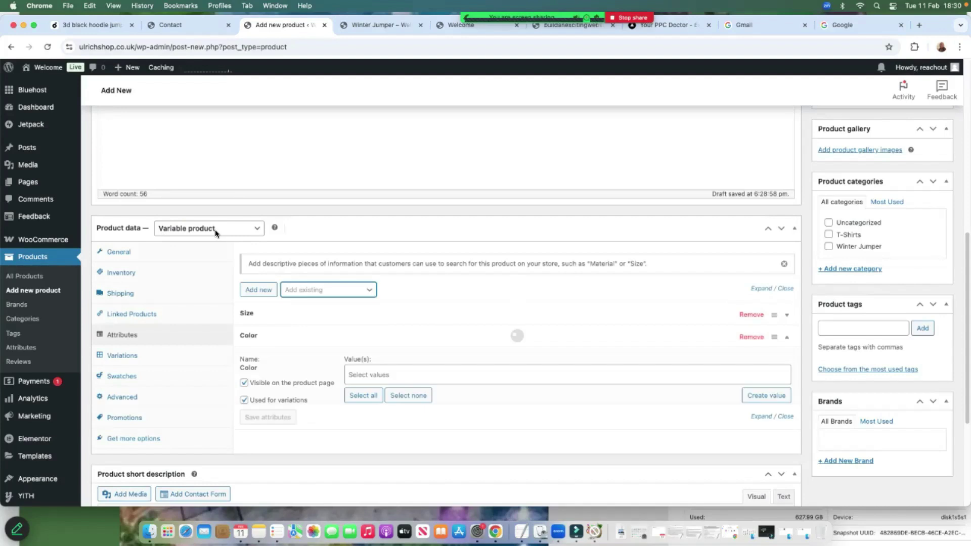
left_click(375, 375)
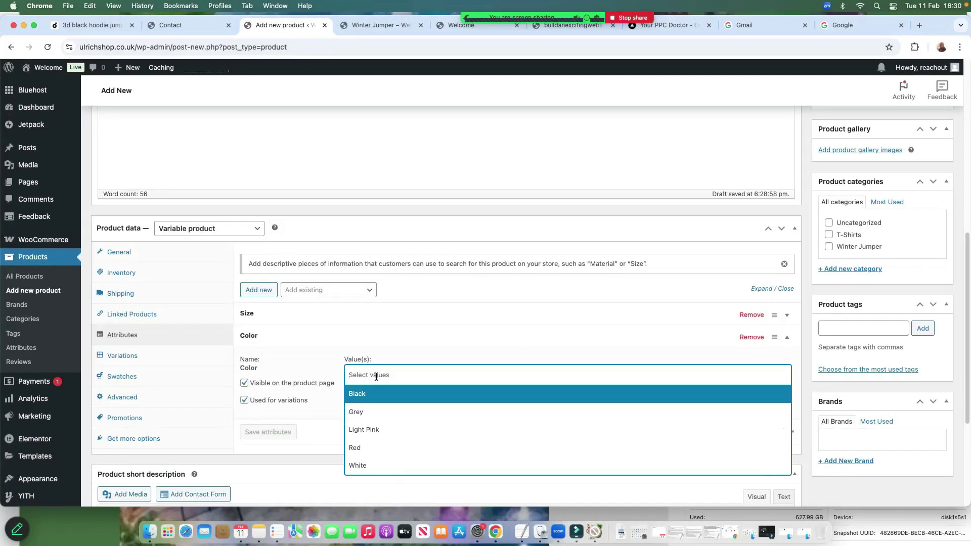
left_click(375, 399)
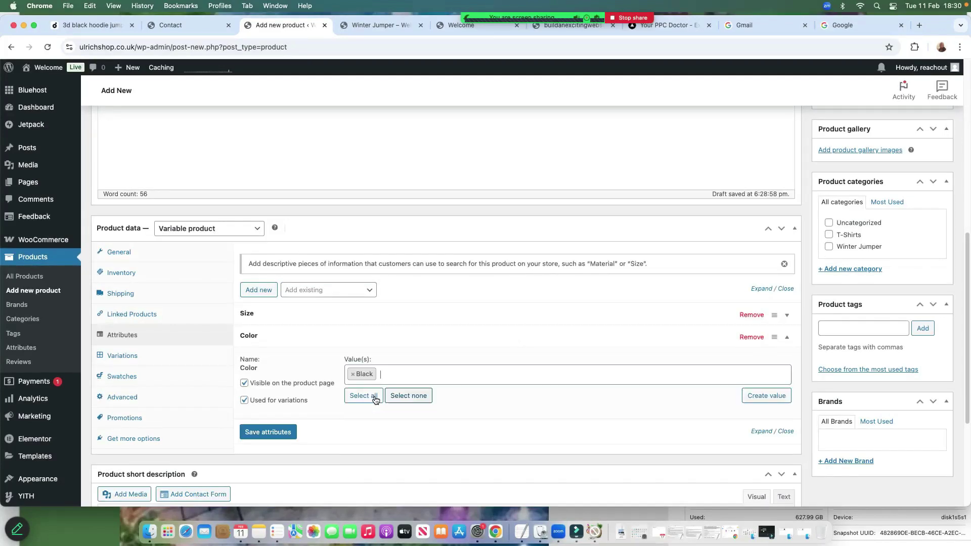
left_click(397, 375)
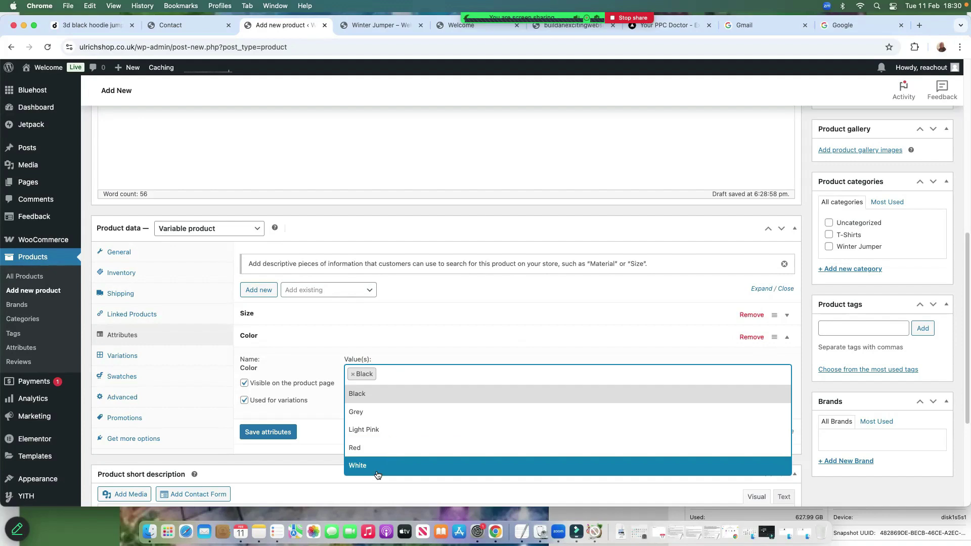
left_click(376, 465)
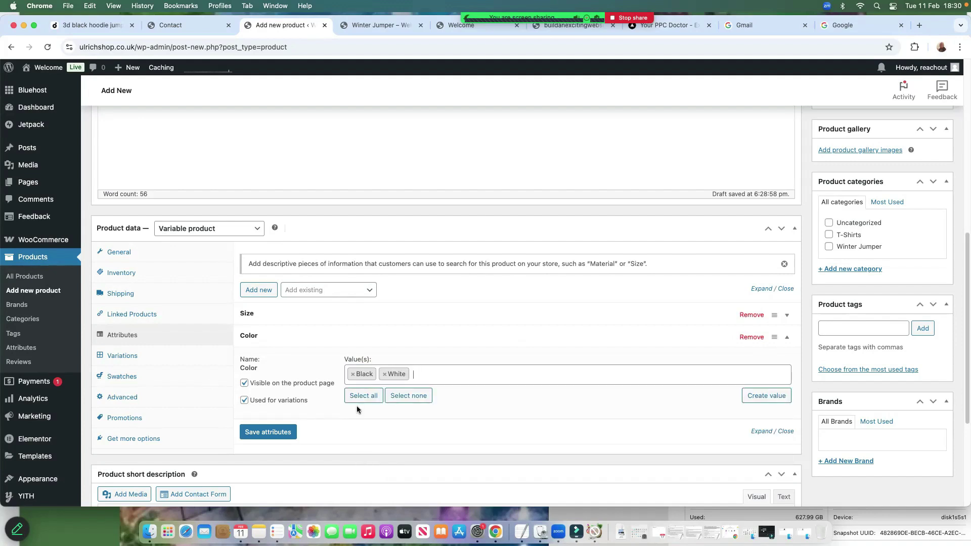
left_click(268, 433)
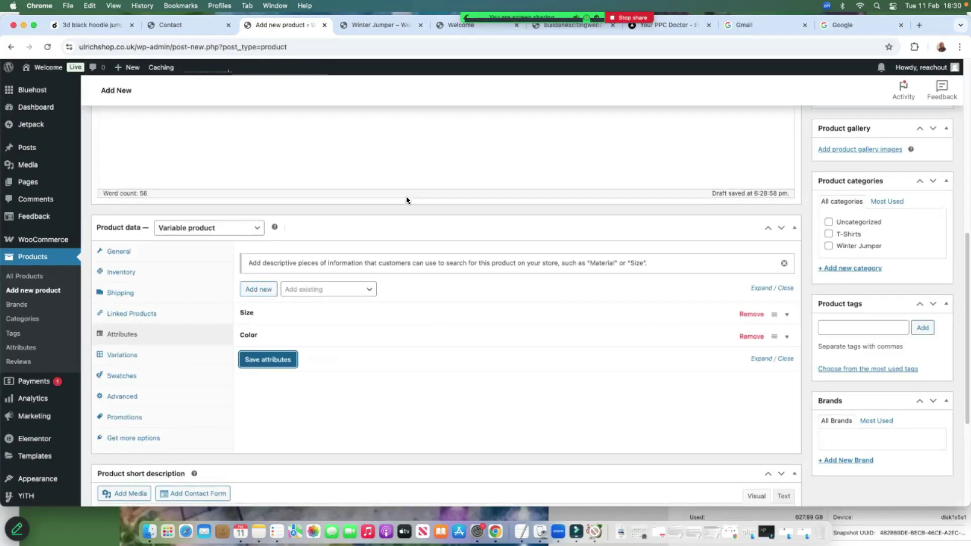
- Set the black T-shirt picture Depositphotos_193689552_L.jpg from the media library as the product image
scroll(405, 196, "down", 1)
scroll(866, 241, "up", 5)
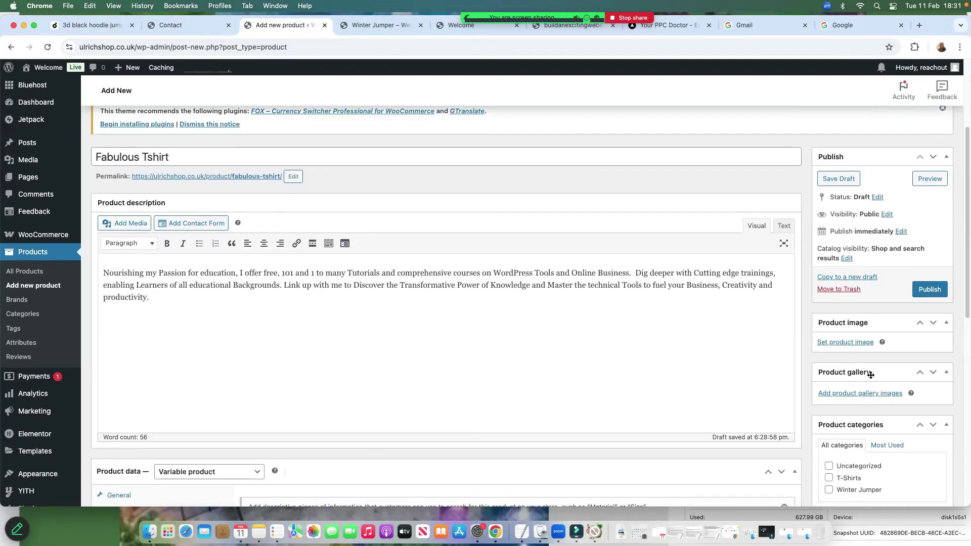
scroll(865, 378, "down", 3)
scroll(559, 209, "down", 1)
scroll(556, 192, "down", 1)
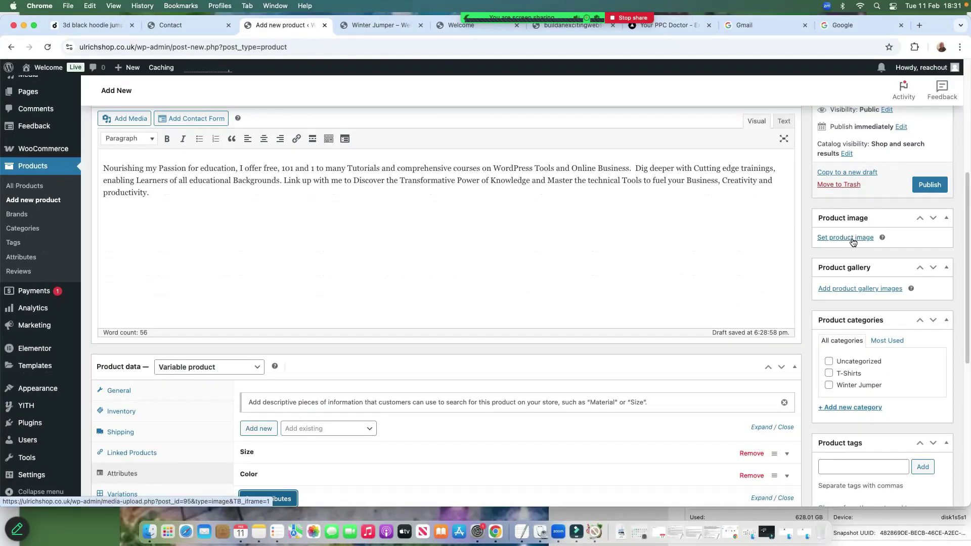
left_click(385, 25)
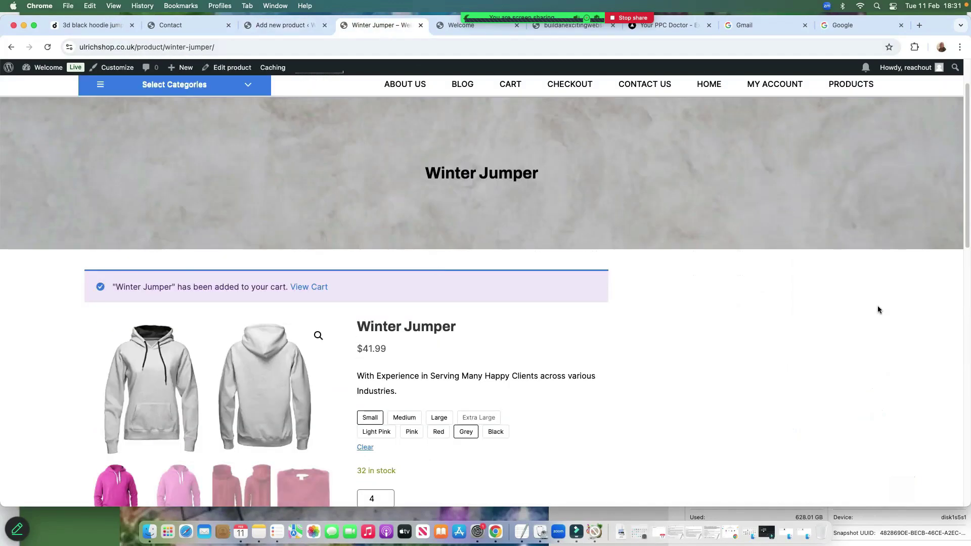
left_click(279, 25)
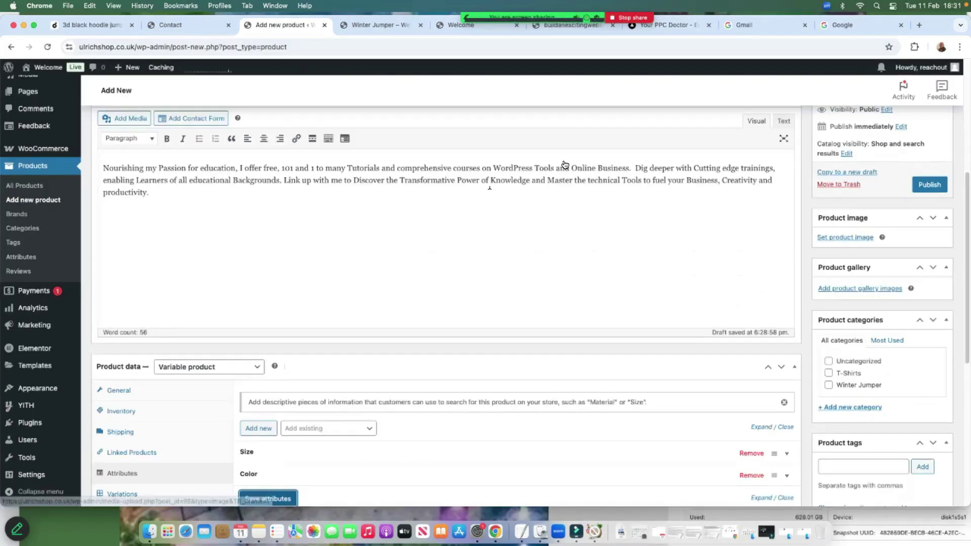
left_click(213, 279)
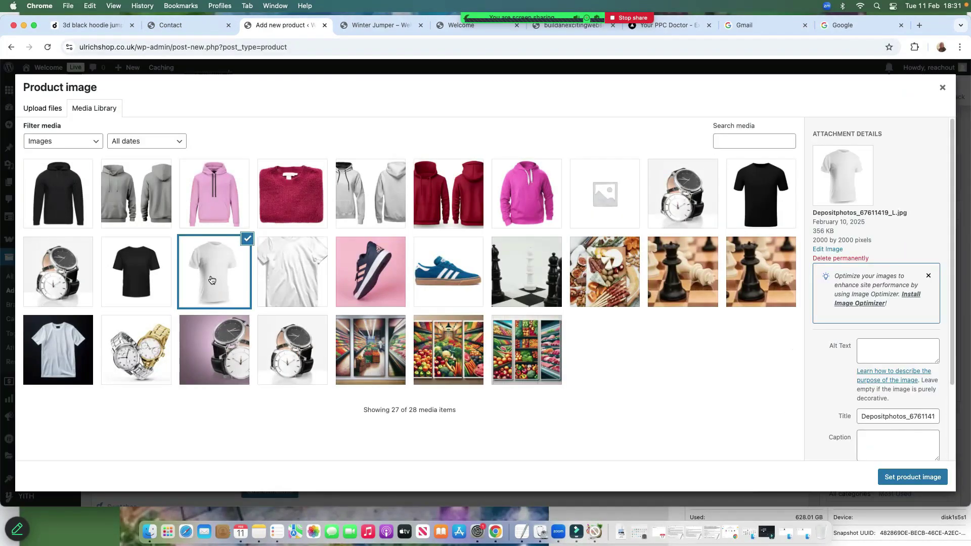
left_click(759, 186)
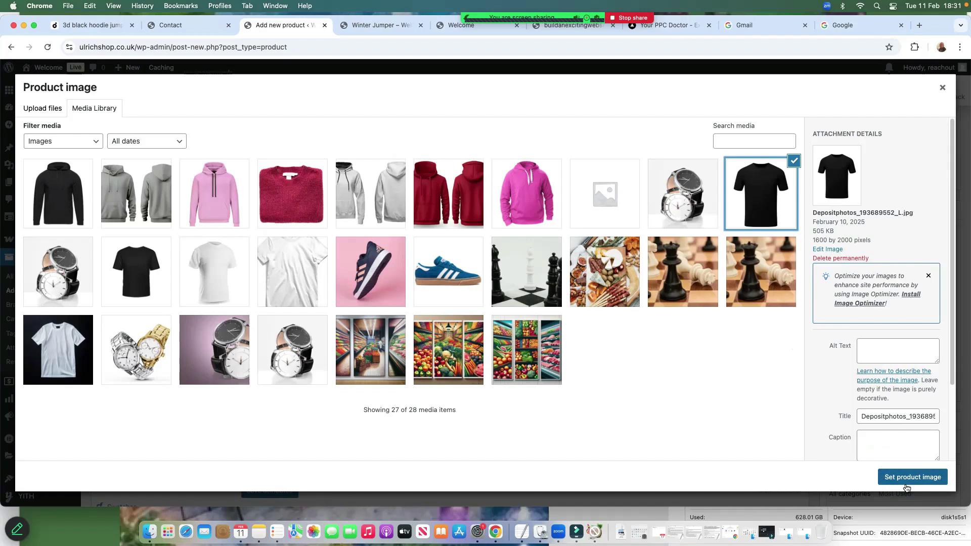
left_click(880, 475)
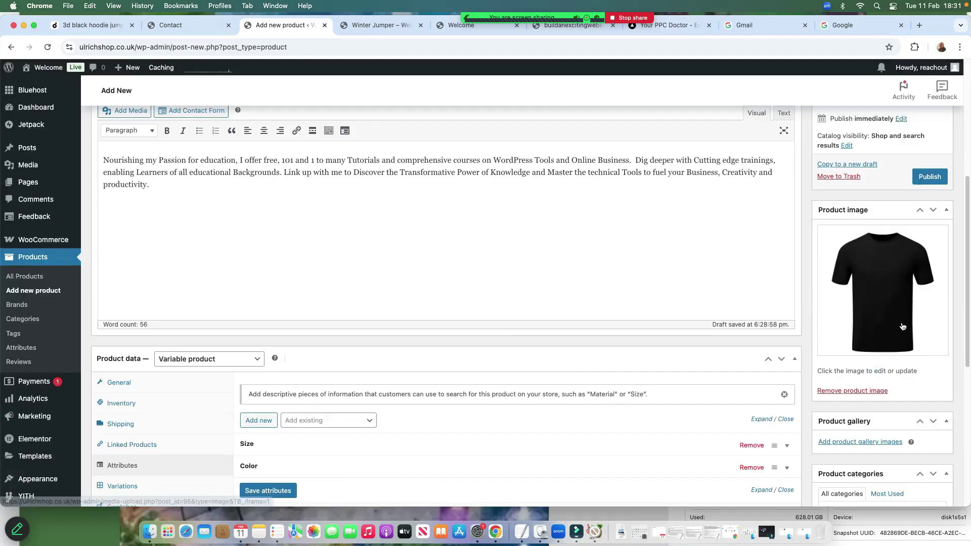
- Add the white T-shirt (Depositphotos_67611419_L.jpg) and black T-shirt (Depositphotos_193689552_L.jpg) pictures from the media library to the product gallery
scroll(890, 331, "down", 5)
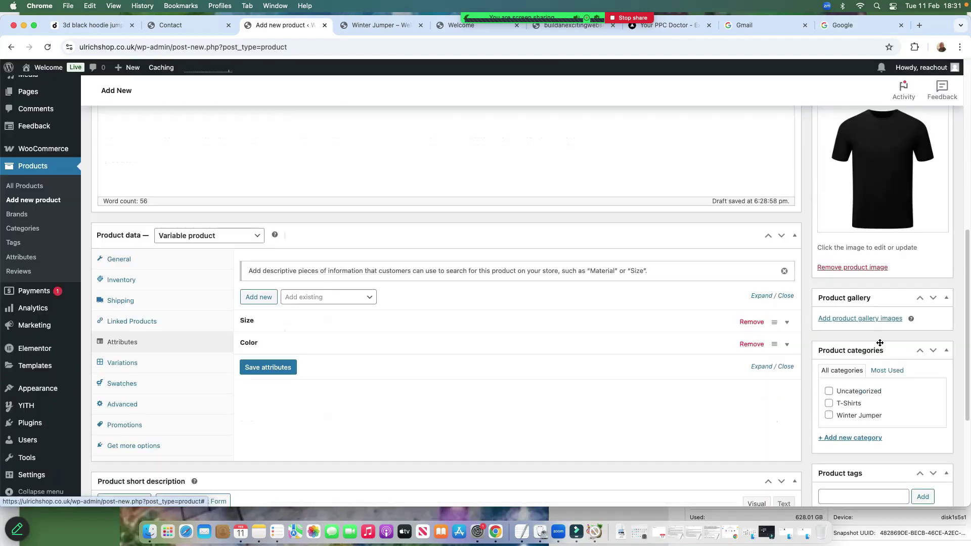
left_click(853, 319)
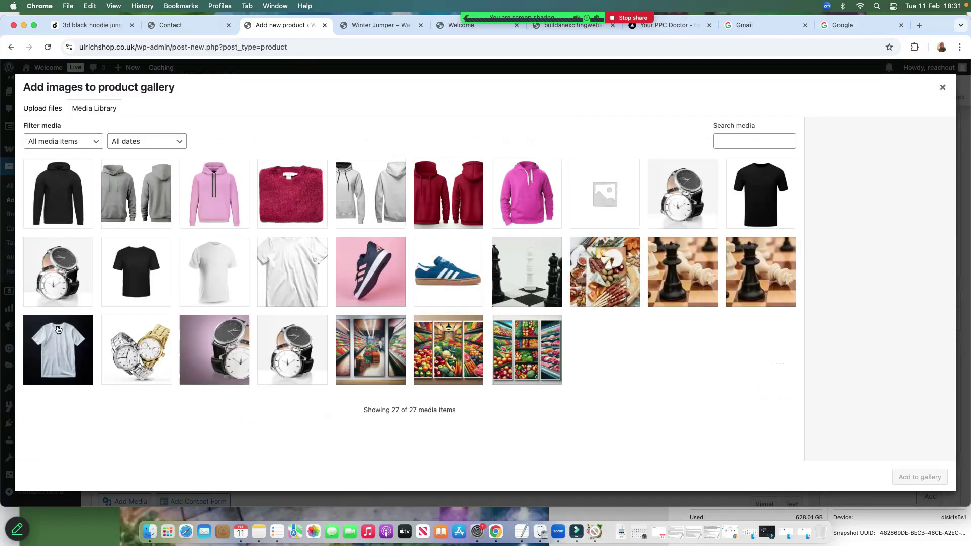
left_click(221, 282)
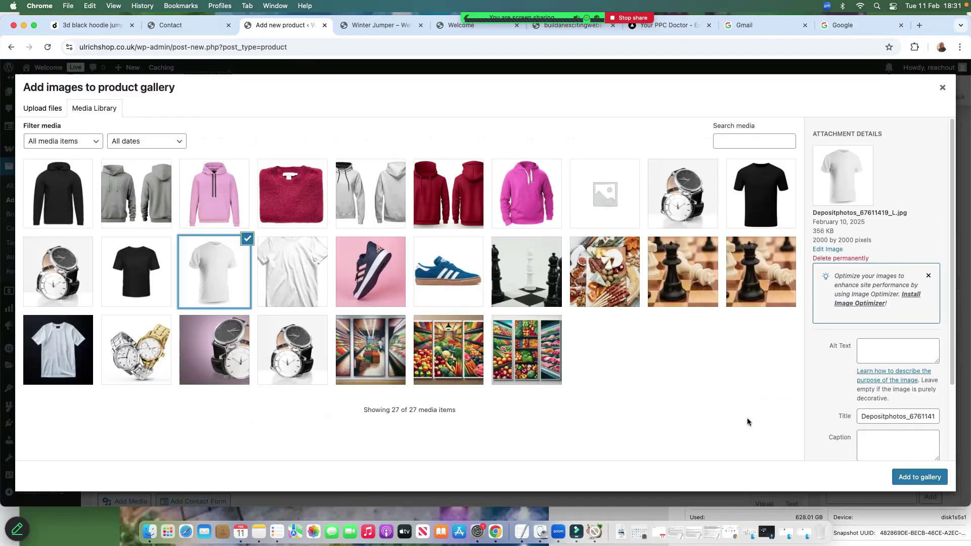
left_click(916, 477)
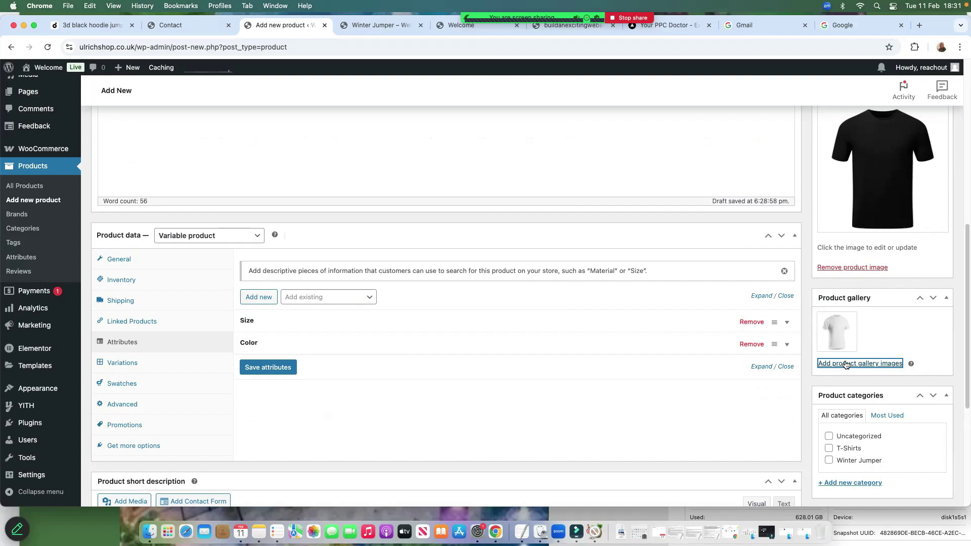
left_click(845, 365)
left_click(757, 203)
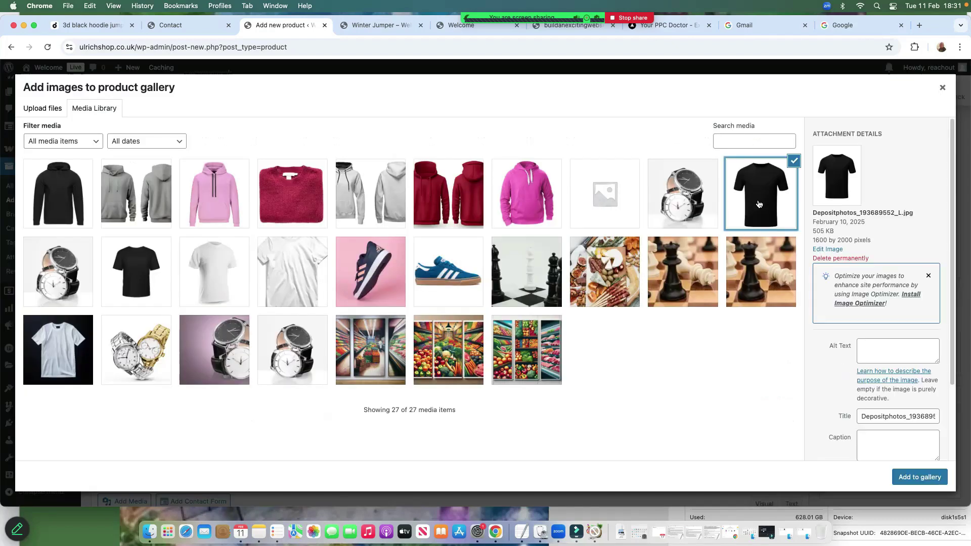
left_click(916, 480)
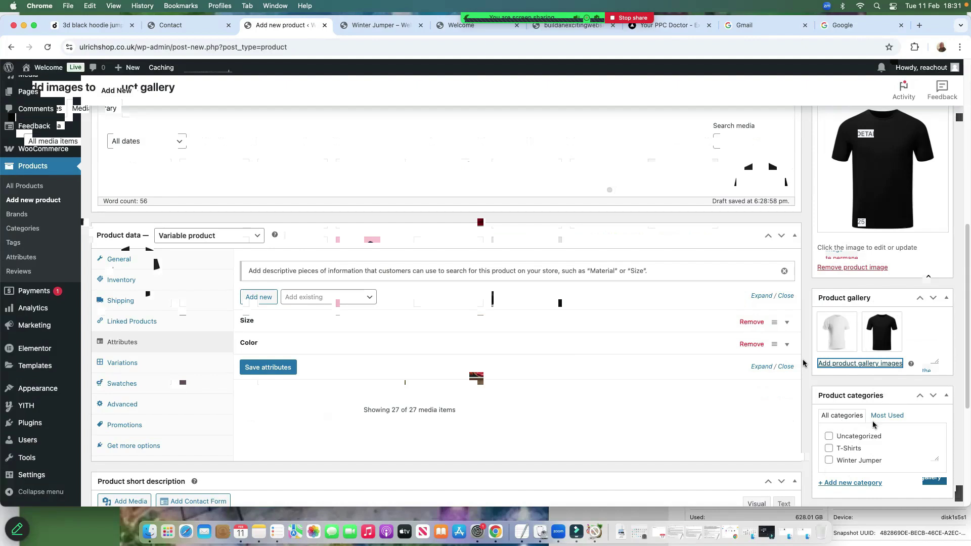
- Create a new product category named Work T shirts without a parent category and assign it to the product
scroll(849, 424, "down", 1)
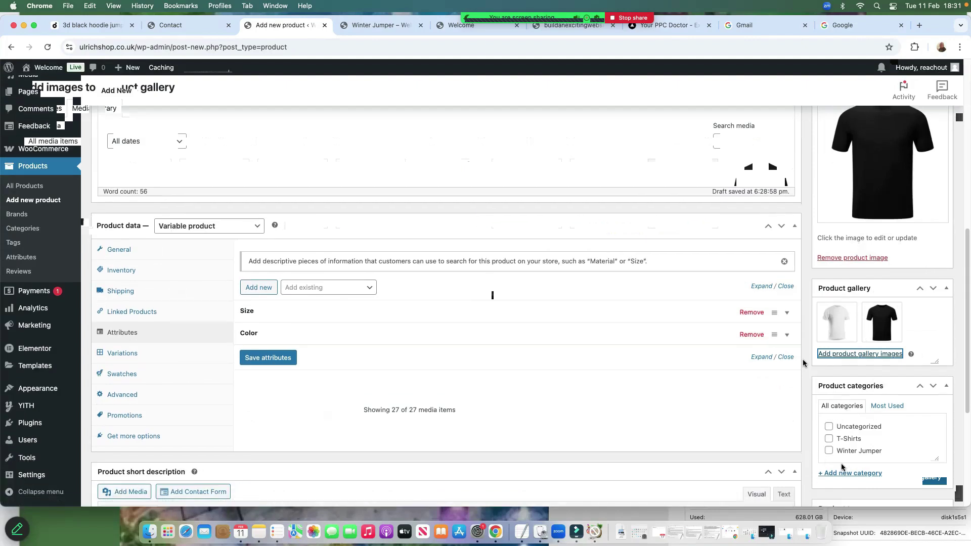
left_click(840, 475)
scroll(849, 445, "down", 5)
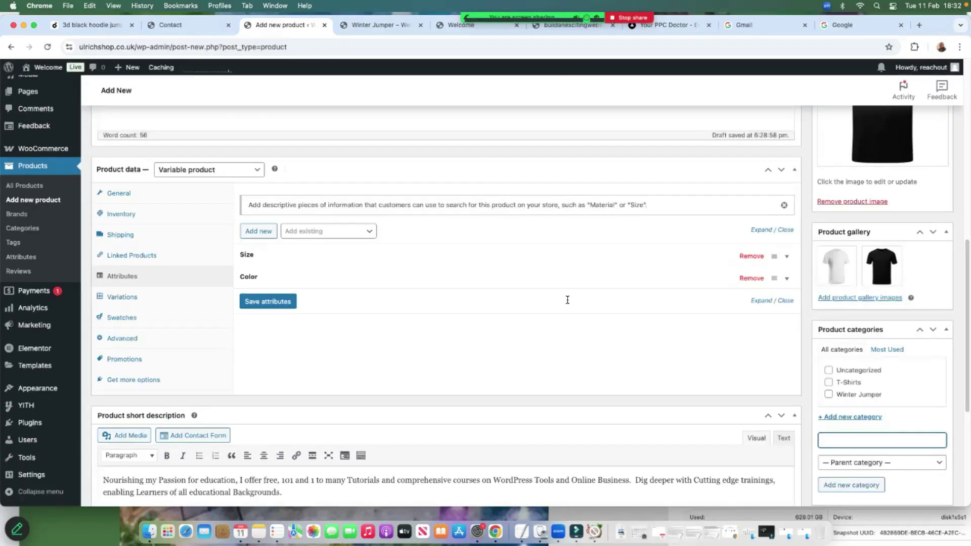
type("Work T shirts")
left_click(838, 485)
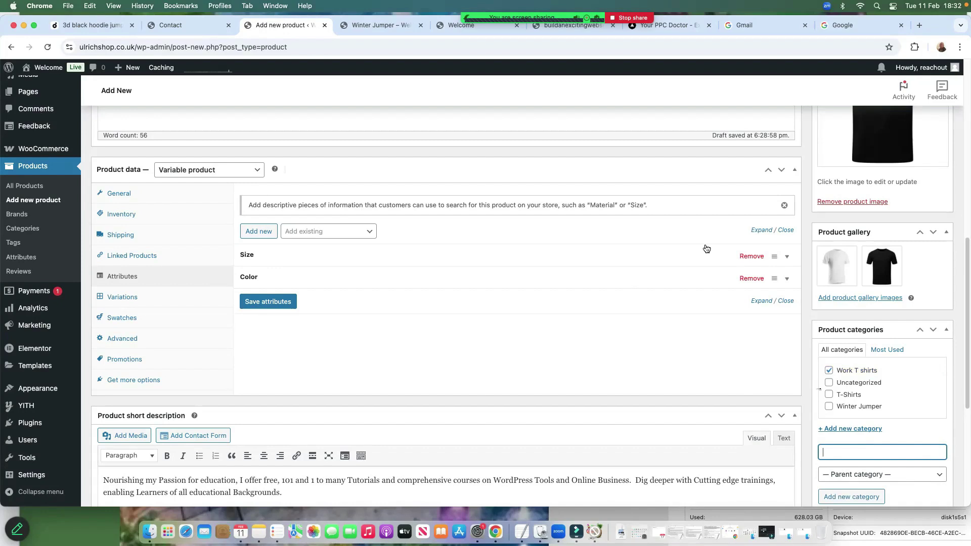
- Add the product tags White, Black, Work and T-shirts
scroll(877, 402, "down", 5)
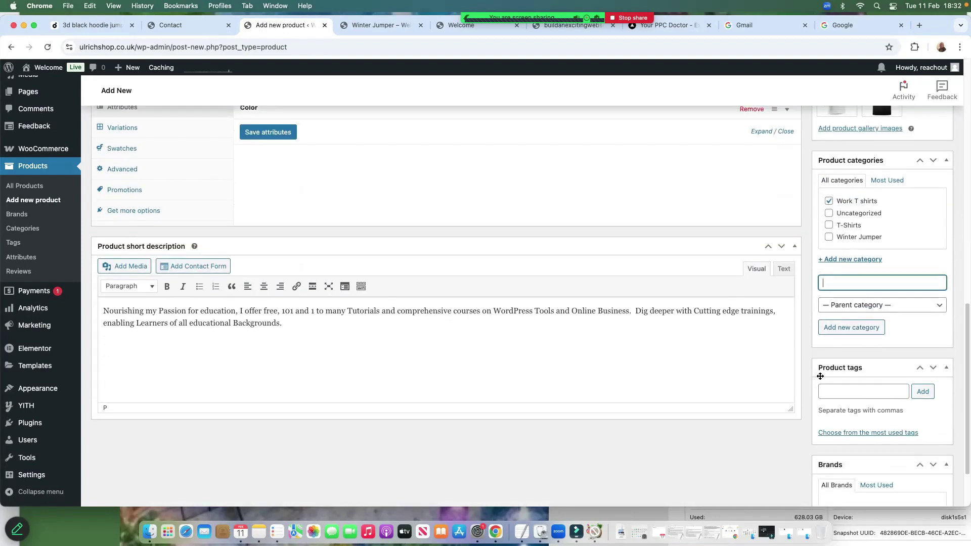
left_click(841, 393)
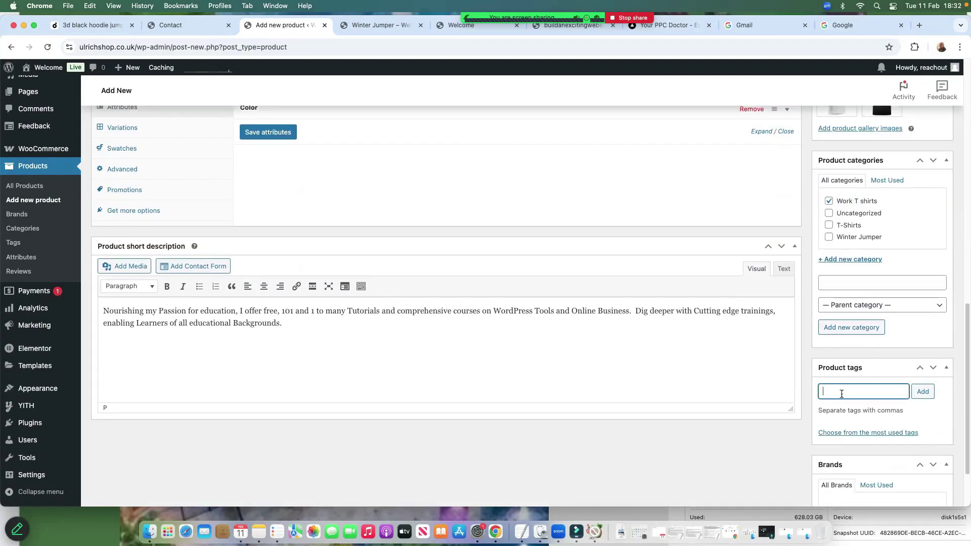
type("White")
left_click(835, 406)
type("Black, Work")
left_click(922, 391)
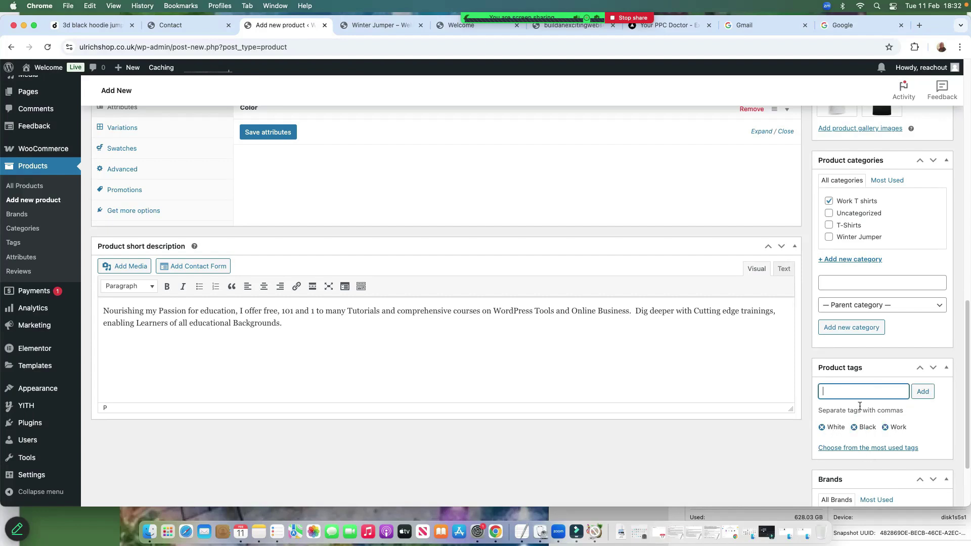
type("Tshir")
left_click(866, 403)
left_click(922, 392)
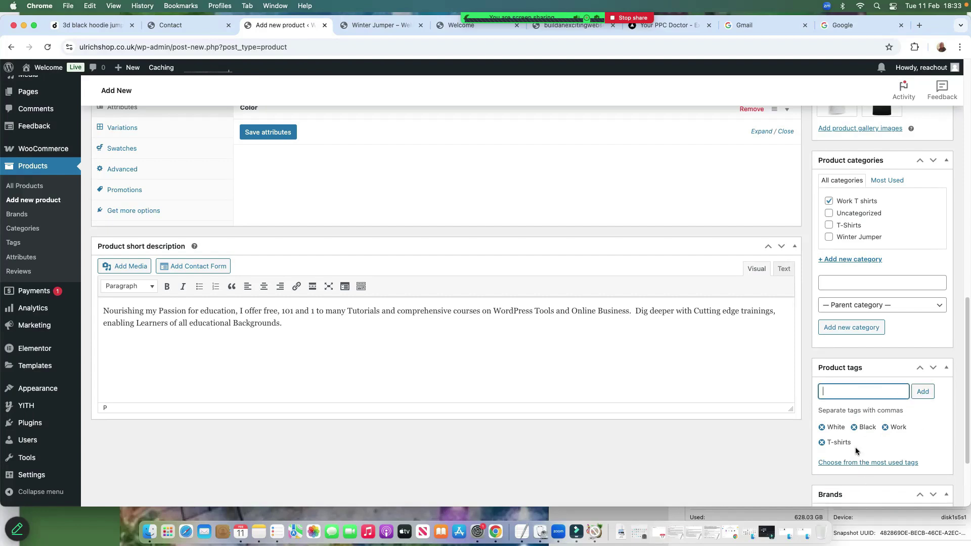
- Generate the product variations for every combination of the Size and Color attributes
scroll(820, 443, "down", 3)
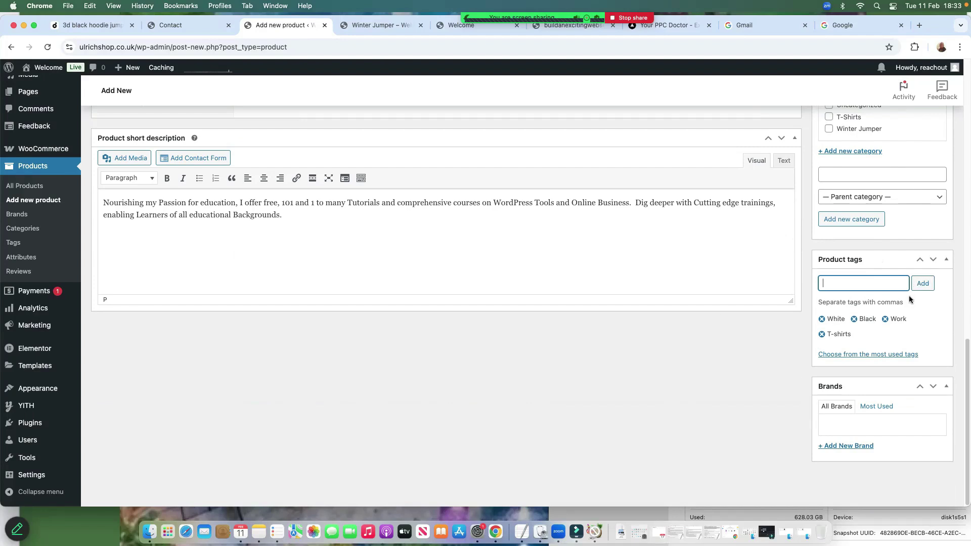
scroll(238, 302, "up", 5)
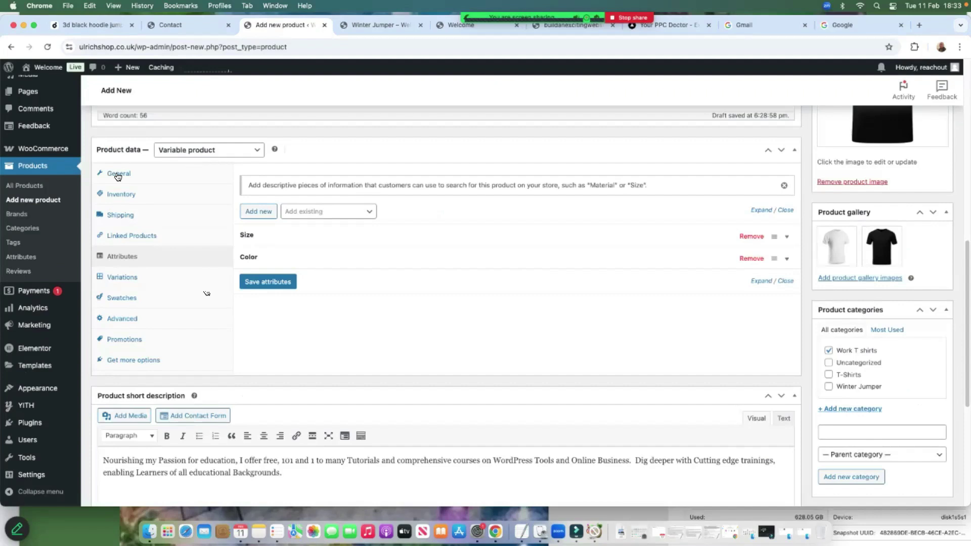
left_click(124, 279)
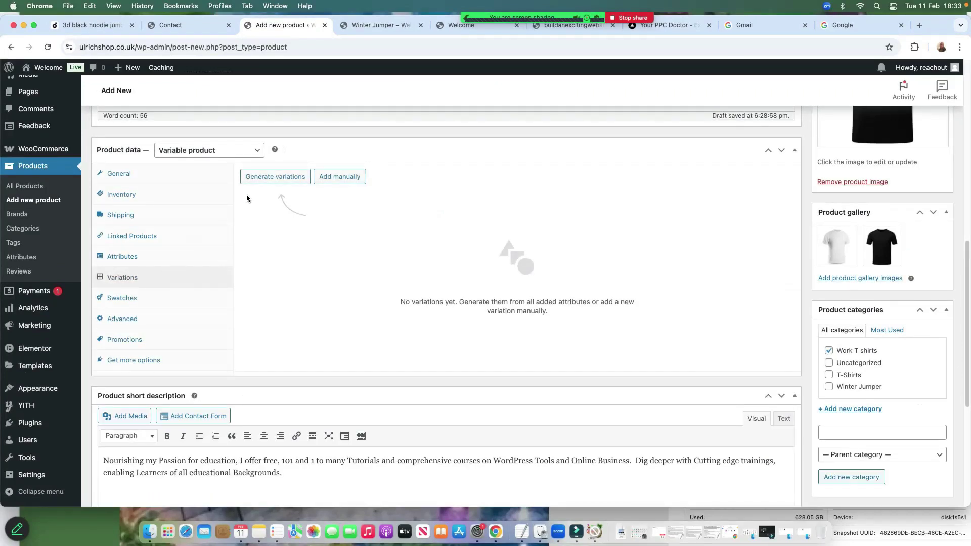
left_click(275, 176)
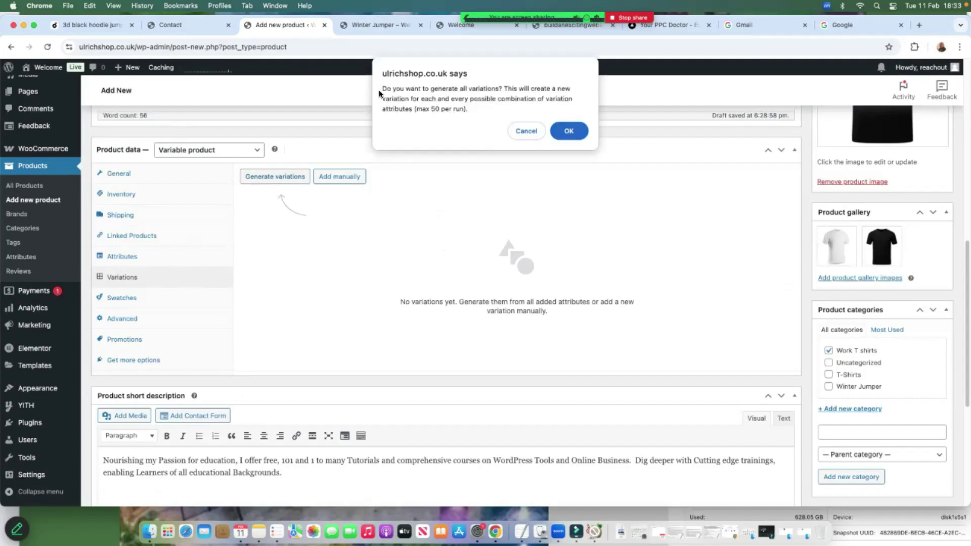
key("Return")
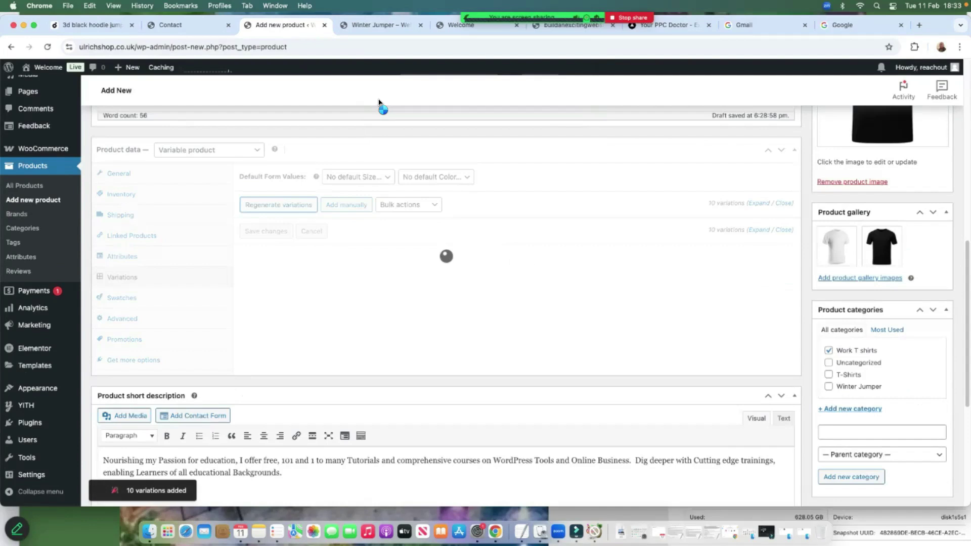
- Add a price of 24.99 USD to all variations that have no price
scroll(682, 232, "down", 1)
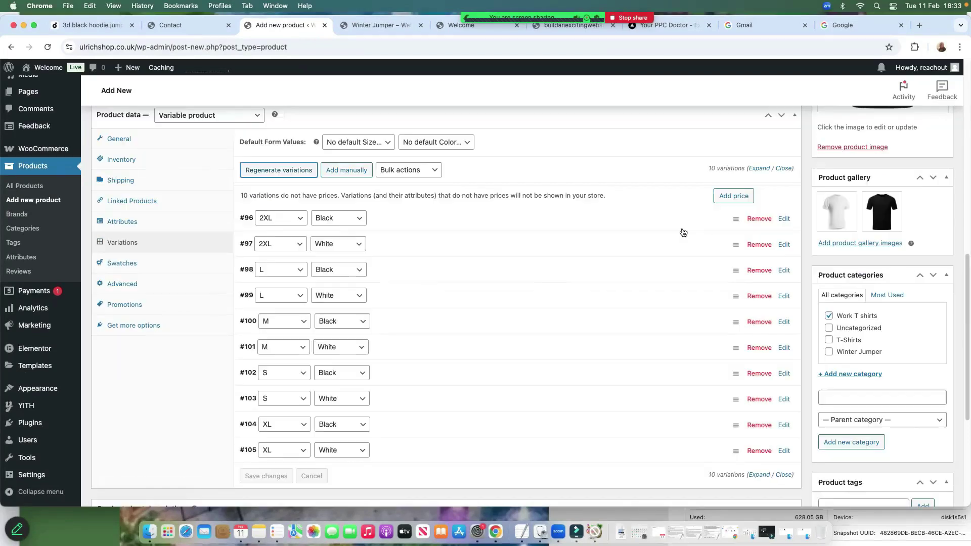
scroll(718, 202, "down", 1)
left_click(730, 199)
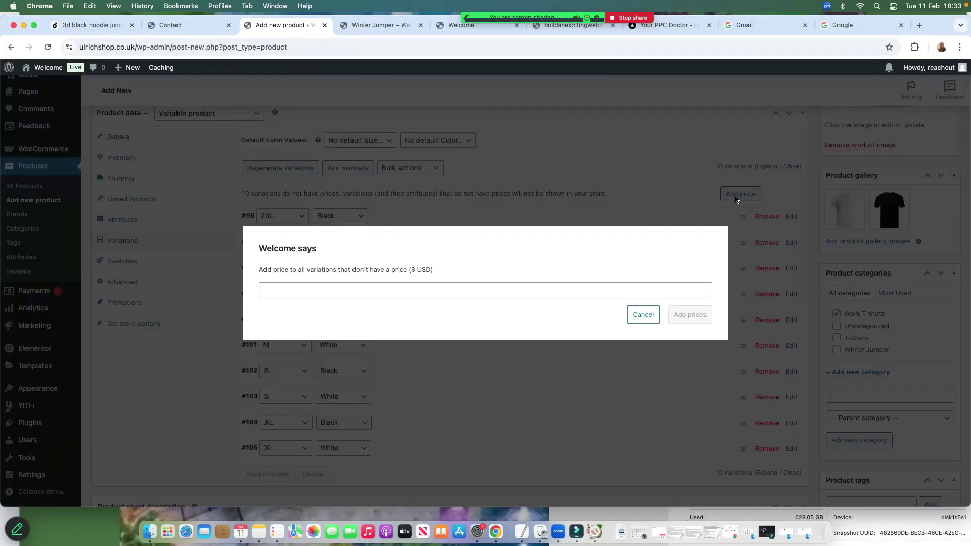
type("29.00")
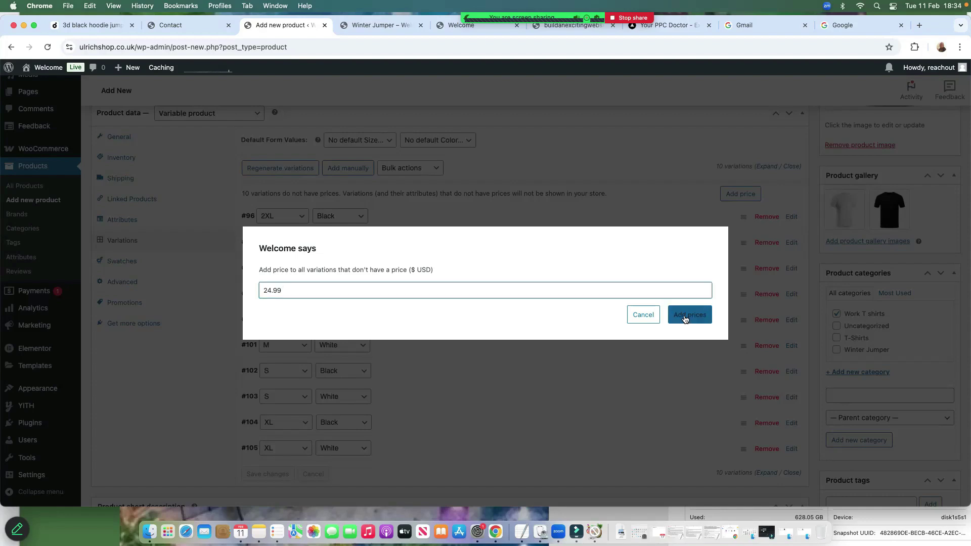
left_click(685, 316)
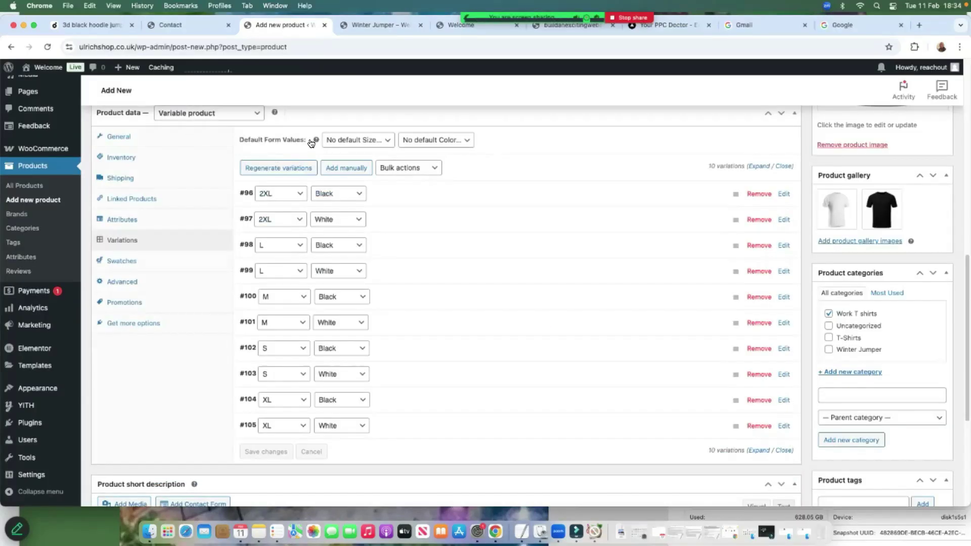
- Expand several of the generated variations and review their image, regular price and stock status fields
scroll(217, 222, "down", 5)
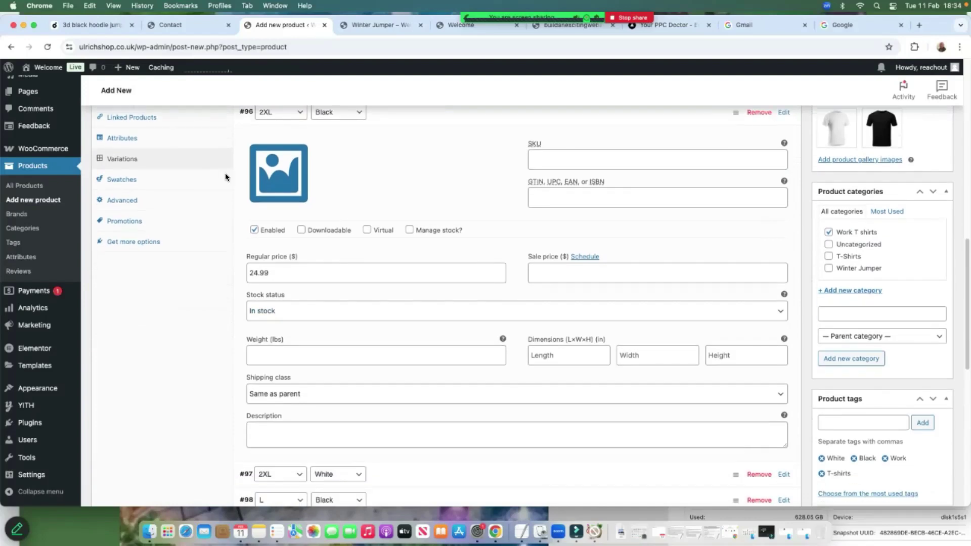
scroll(310, 268, "down", 4)
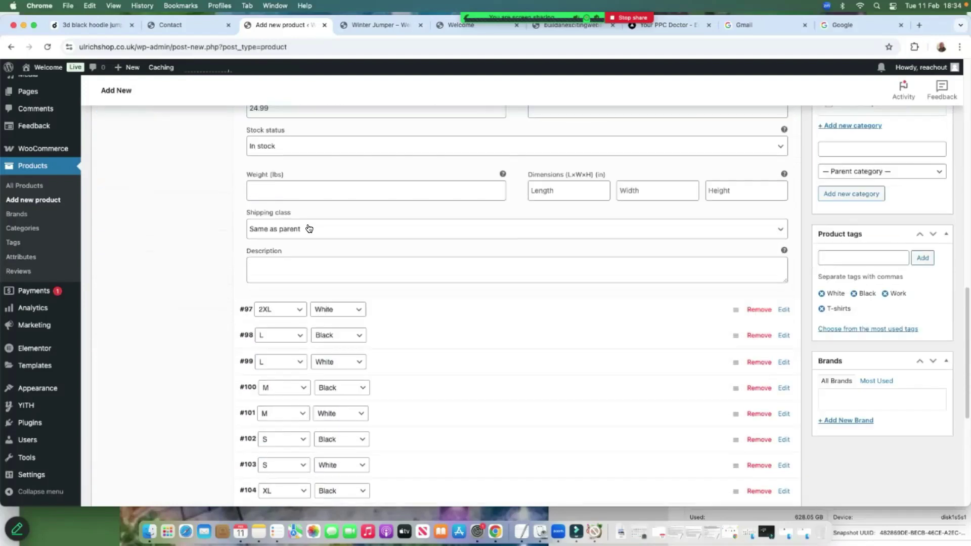
scroll(304, 227, "down", 12)
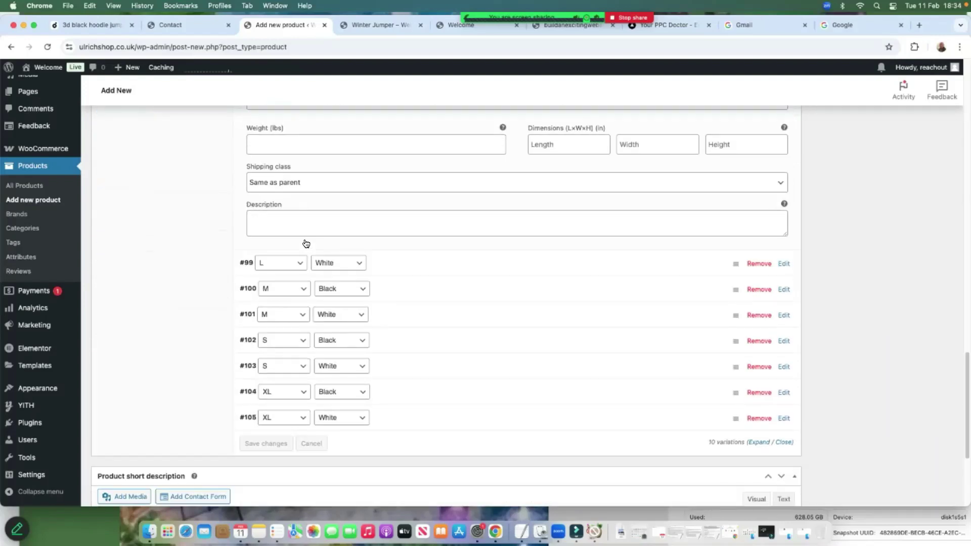
scroll(313, 220, "down", 5)
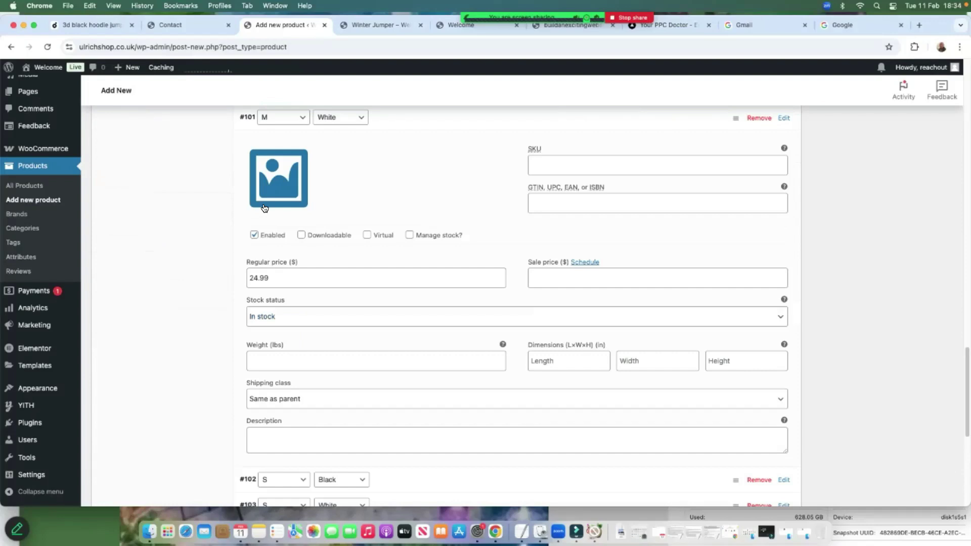
scroll(325, 218, "up", 5)
scroll(190, 177, "up", 15)
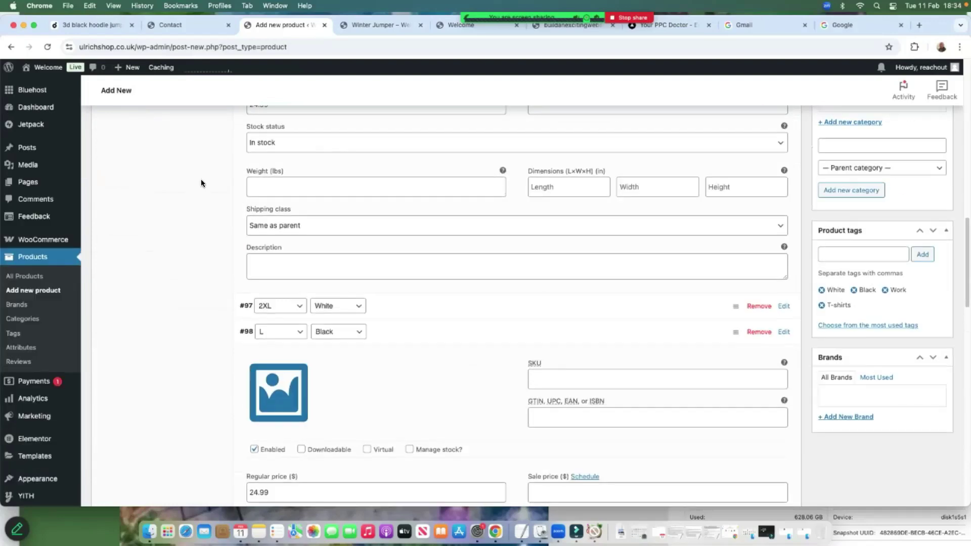
scroll(184, 185, "up", 1)
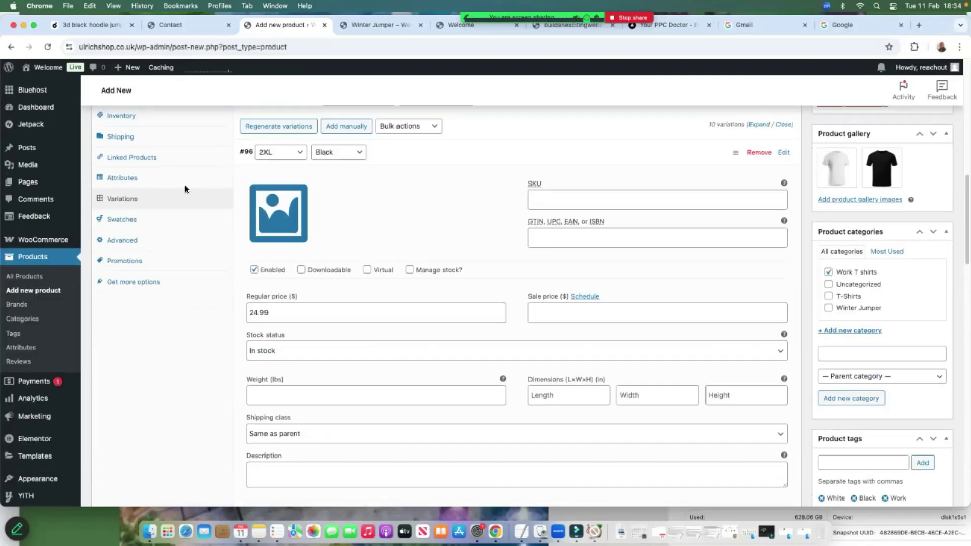
- Set the regular price of the 2XL Black variation to 31.99
scroll(297, 133, "down", 1)
left_click(312, 301)
key("Delete")
key("BackSpace")
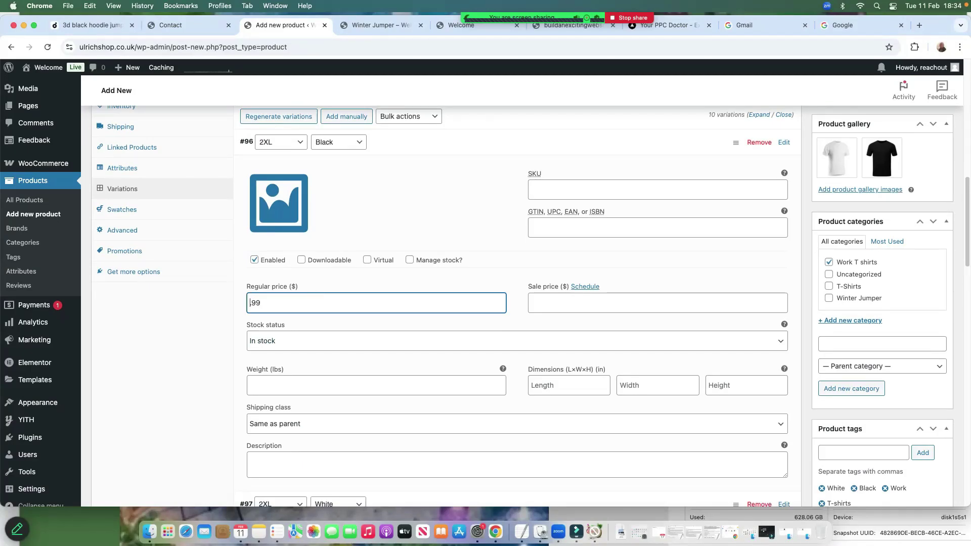
type("31")
- Set the regular price of the L Black and L White variations to 31.99
scroll(340, 373, "down", 5)
scroll(268, 225, "down", 4)
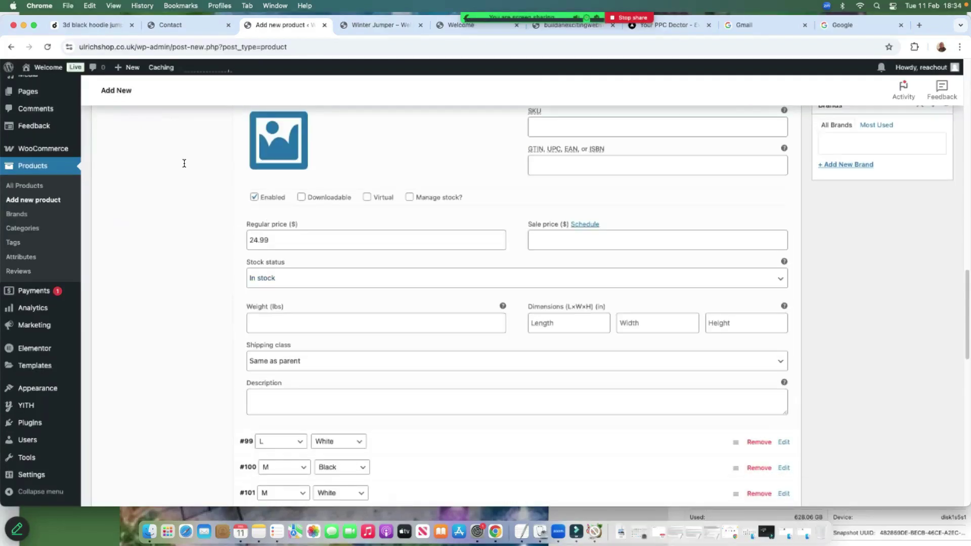
key("Tab")
key("BackSpace")
key("BackSpace")
type("31")
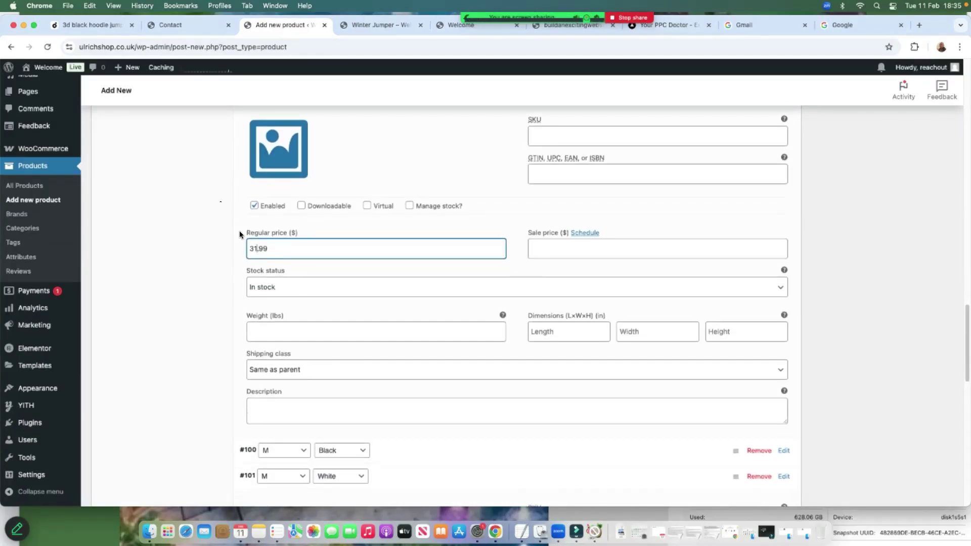
- Save the changed variation prices and publish the Fabulous Tshirt product
scroll(239, 232, "up", 15)
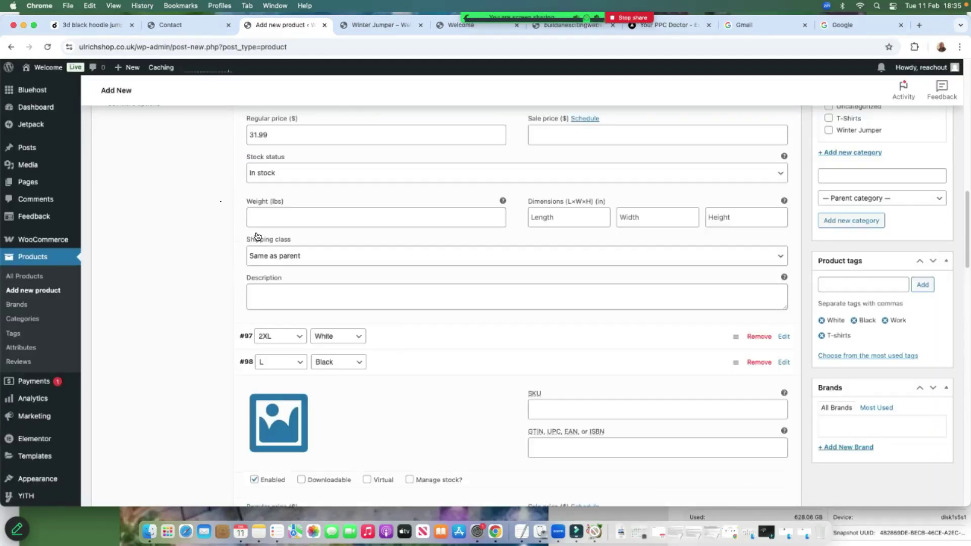
scroll(266, 234, "up", 15)
scroll(255, 228, "down", 20)
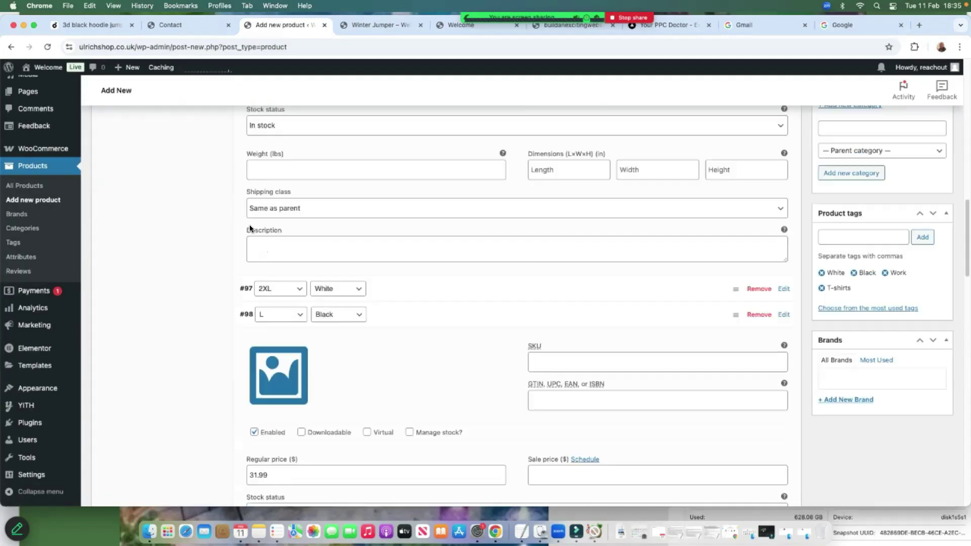
scroll(250, 224, "up", 3)
scroll(250, 228, "down", 10)
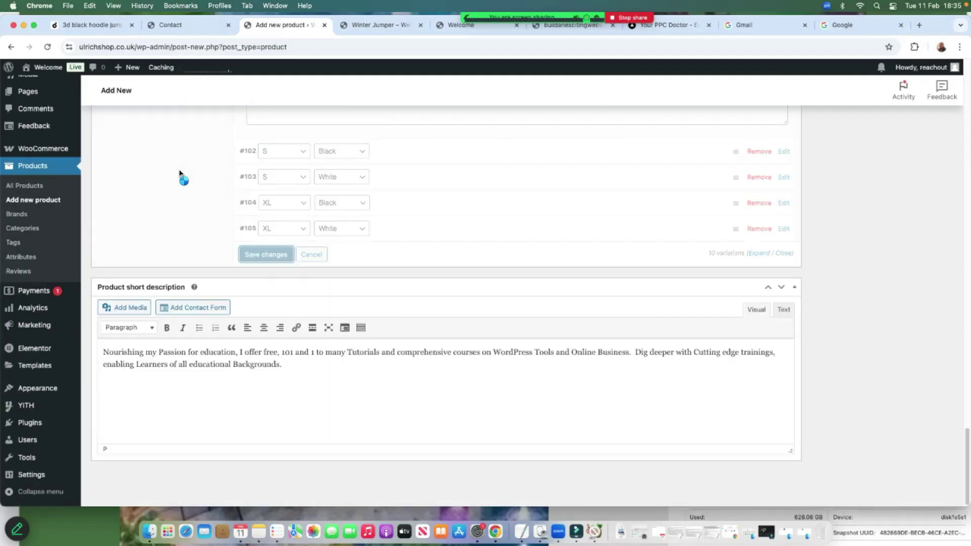
scroll(466, 192, "up", 20)
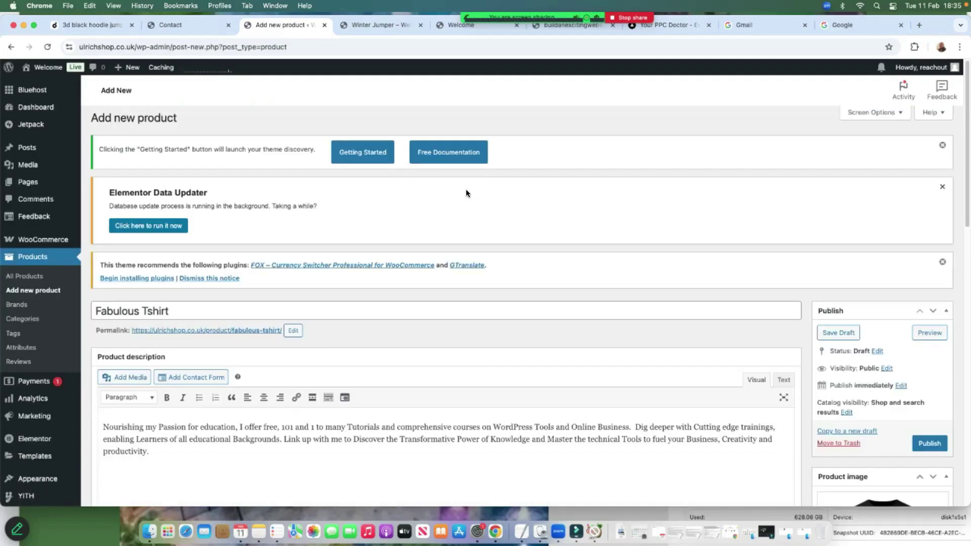
left_click(927, 443)
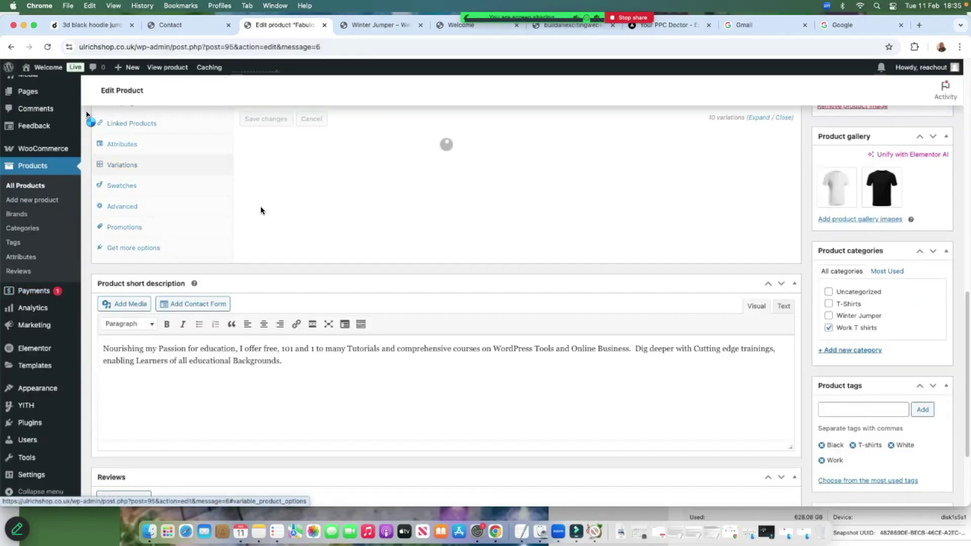
- Set the default form values to size L and color Black, and save the changes
scroll(358, 186, "up", 6)
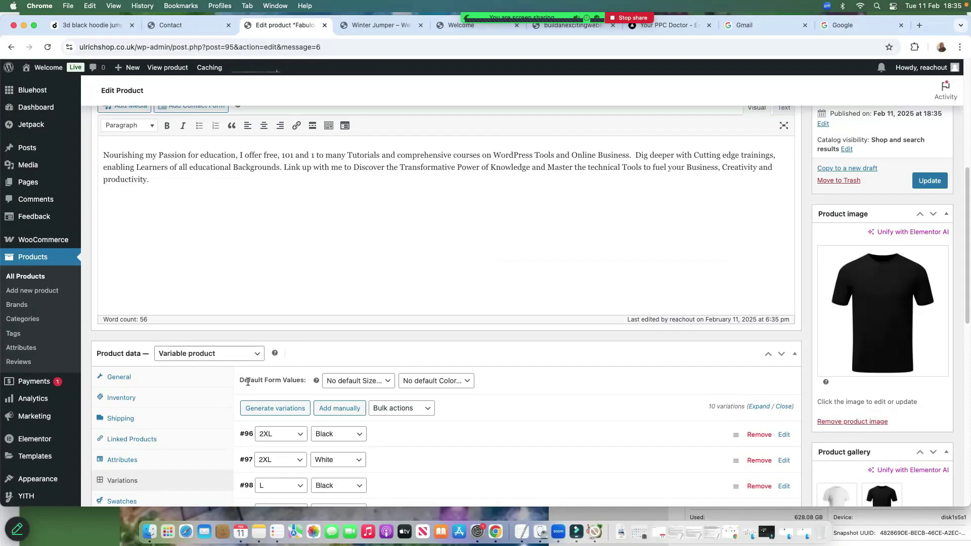
left_click(346, 387)
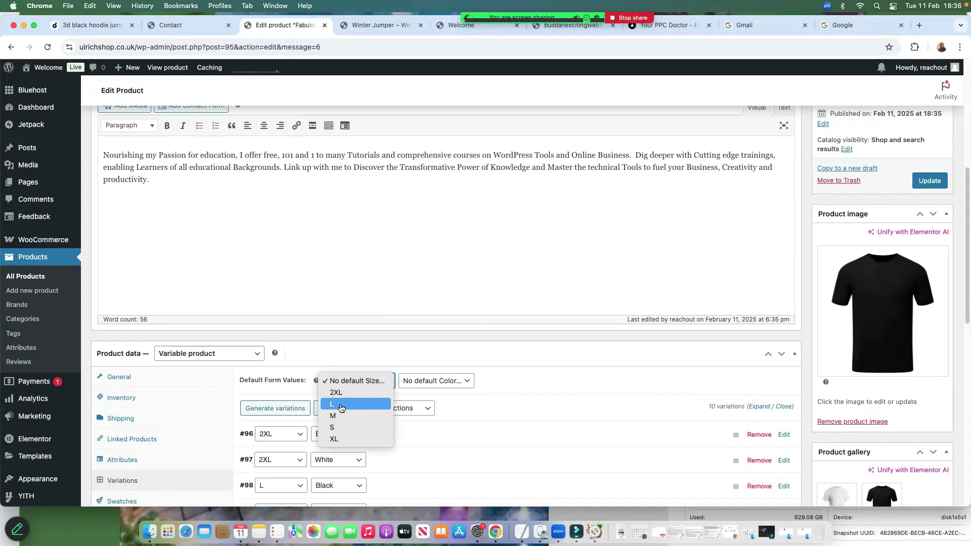
left_click(340, 407)
left_click(452, 385)
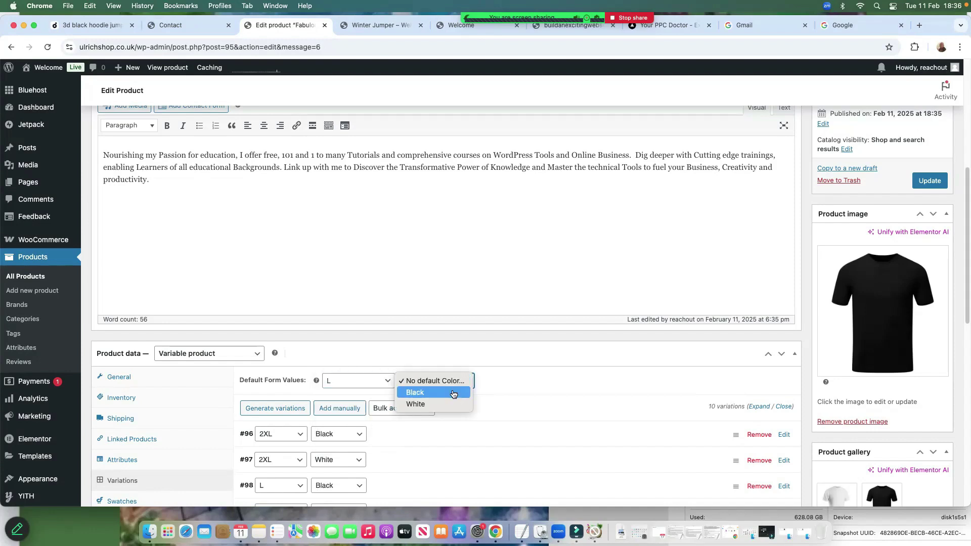
left_click(423, 394)
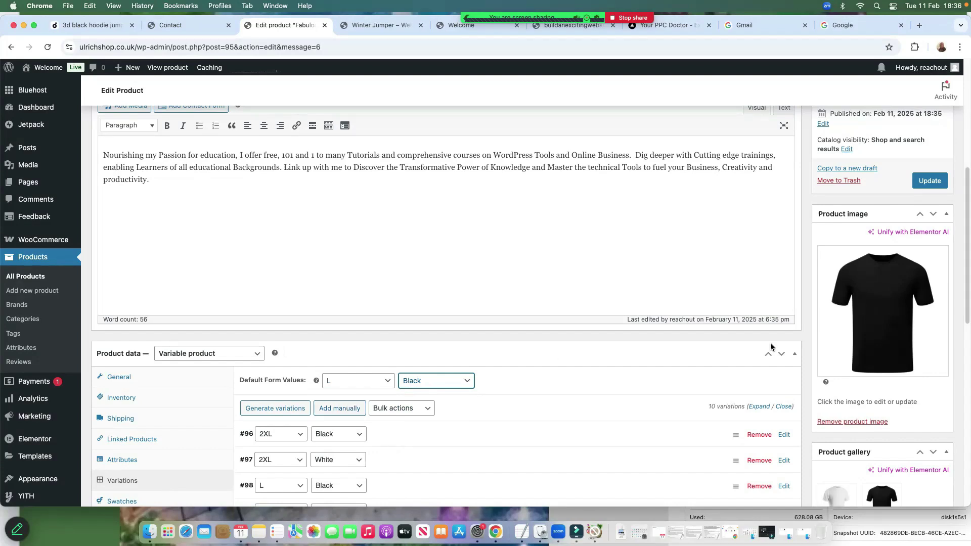
scroll(674, 381, "down", 10)
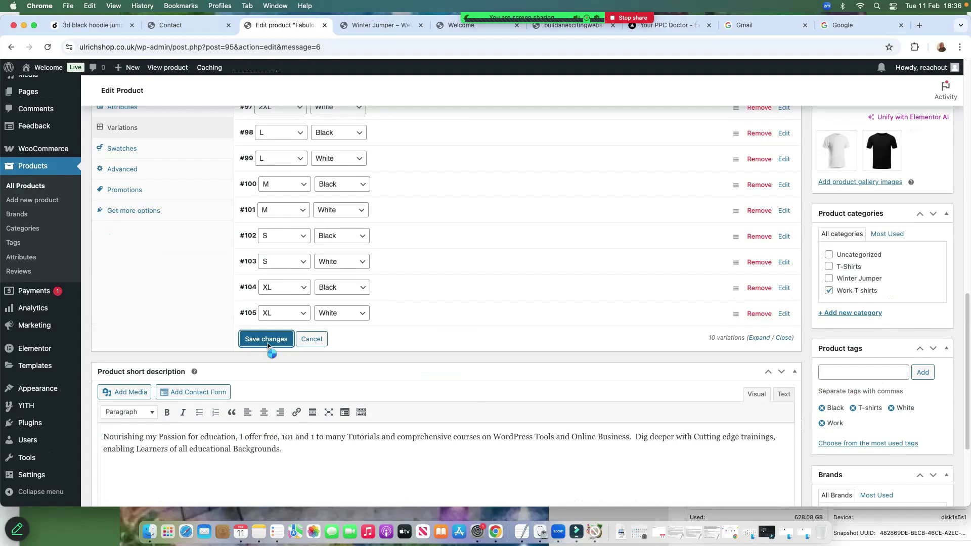
left_click(267, 338)
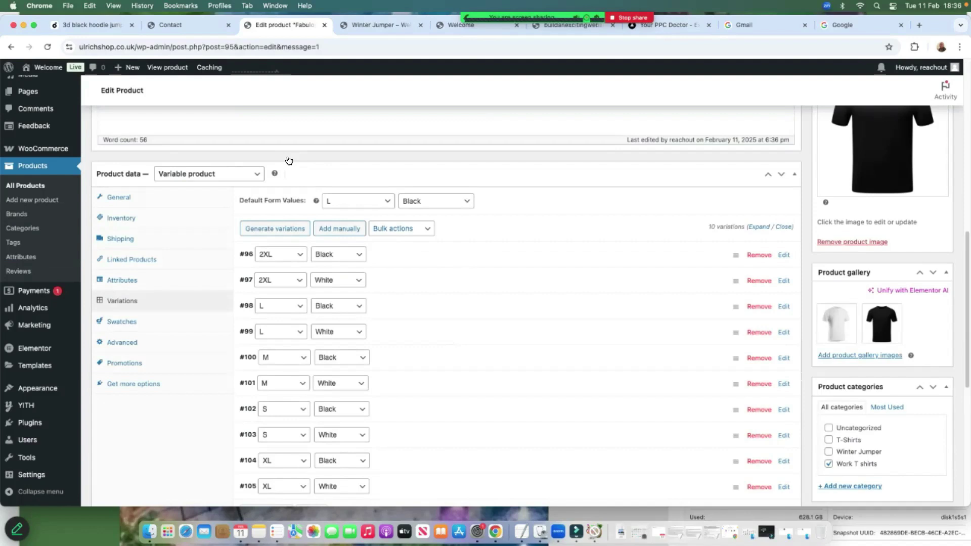
- Turn on stock management for all variations in bulk and set their stock quantity to 28
key("space")
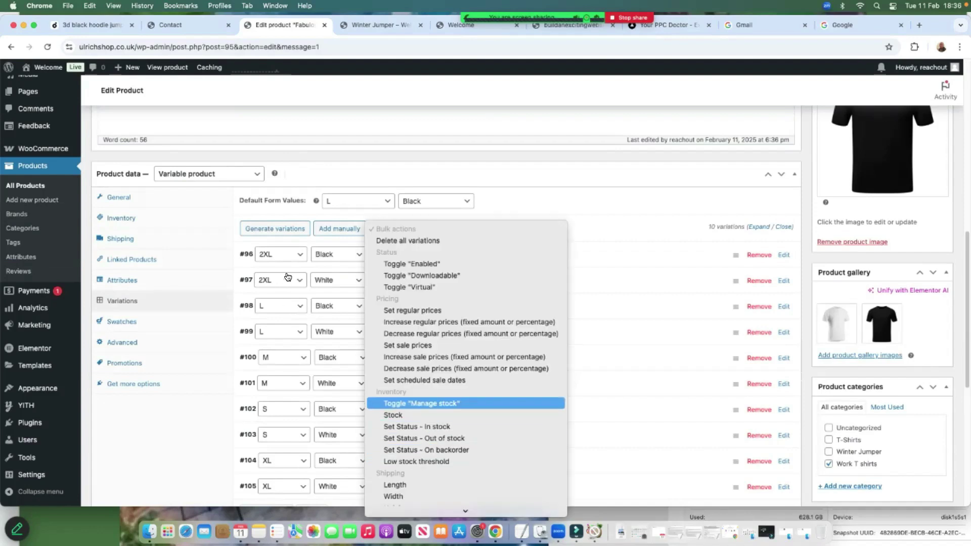
key("Return")
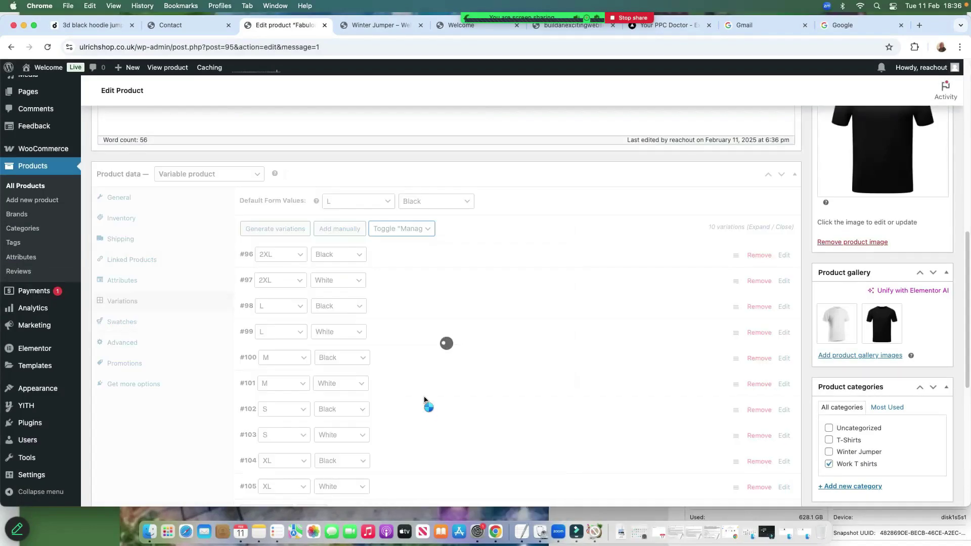
key("space")
key("Down")
key("Down")
key("Down")
key("Down")
key("Down")
key("Down")
key("Down")
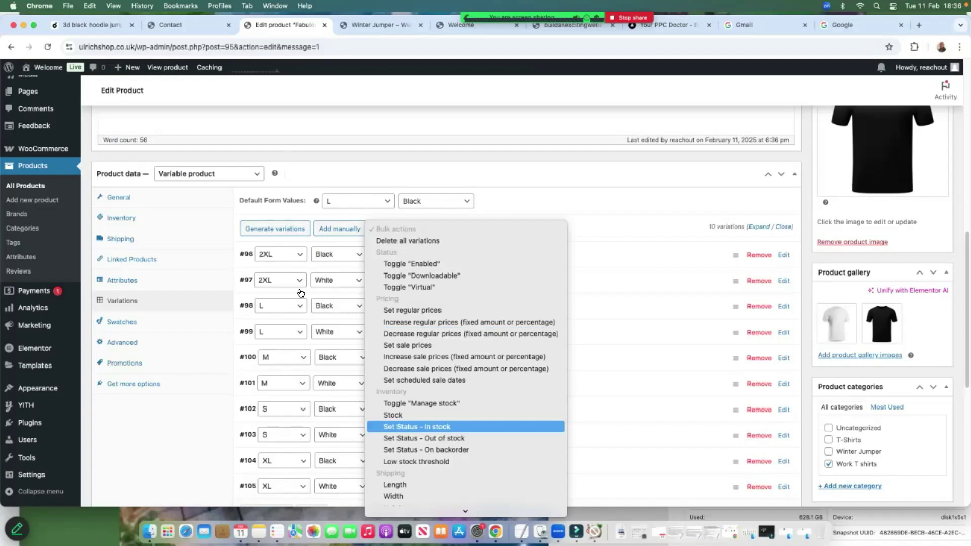
key("Up")
key("Up")
key("Up")
key("Up")
key("Up")
key("Up")
key("Up")
key("Down")
key("Return")
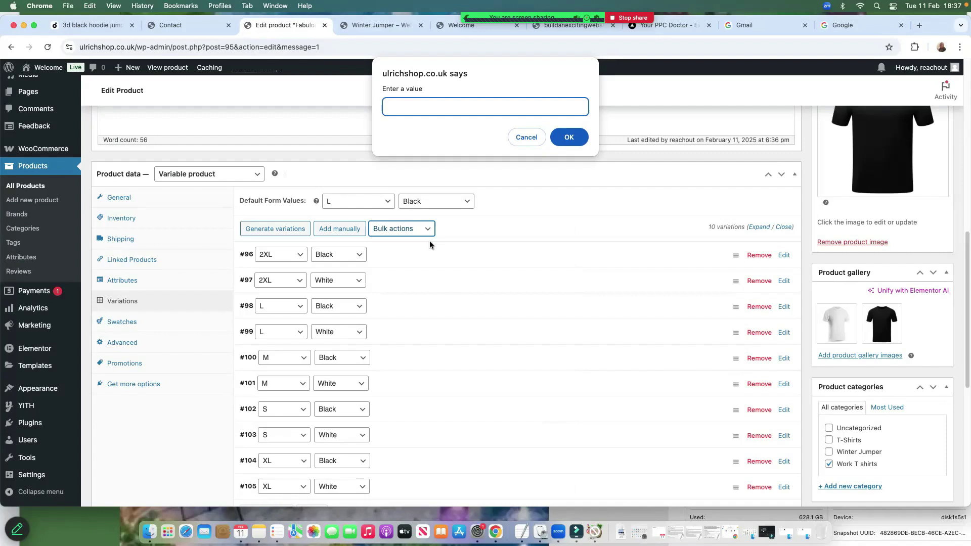
type("28")
left_click(568, 138)
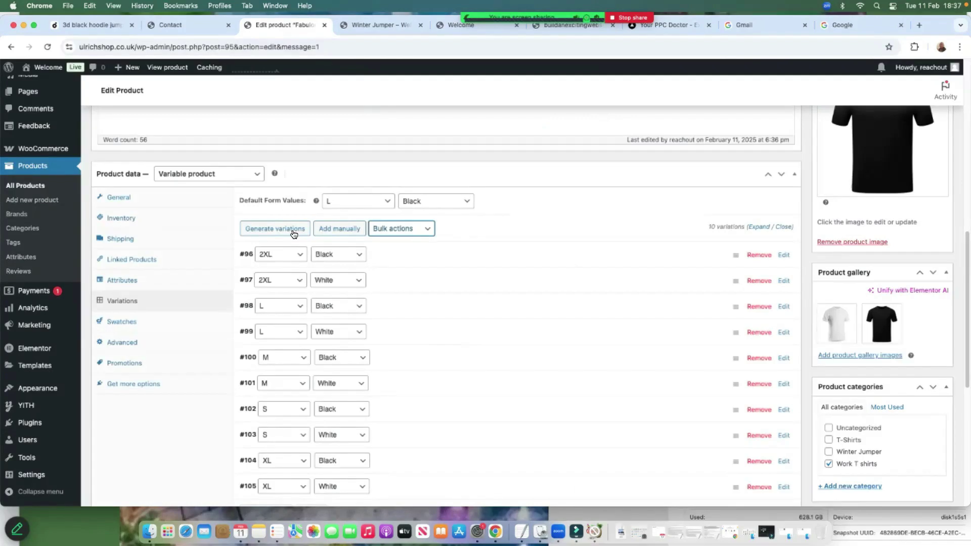
- Expand the S Black variation and set its stock quantity to 10
scroll(304, 211, "down", 2)
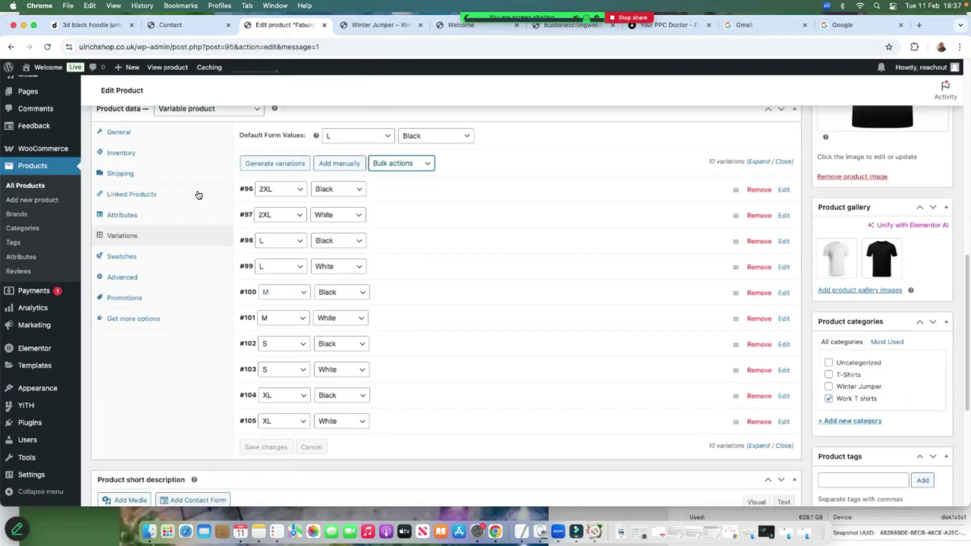
left_click(395, 344)
scroll(304, 235, "down", 3)
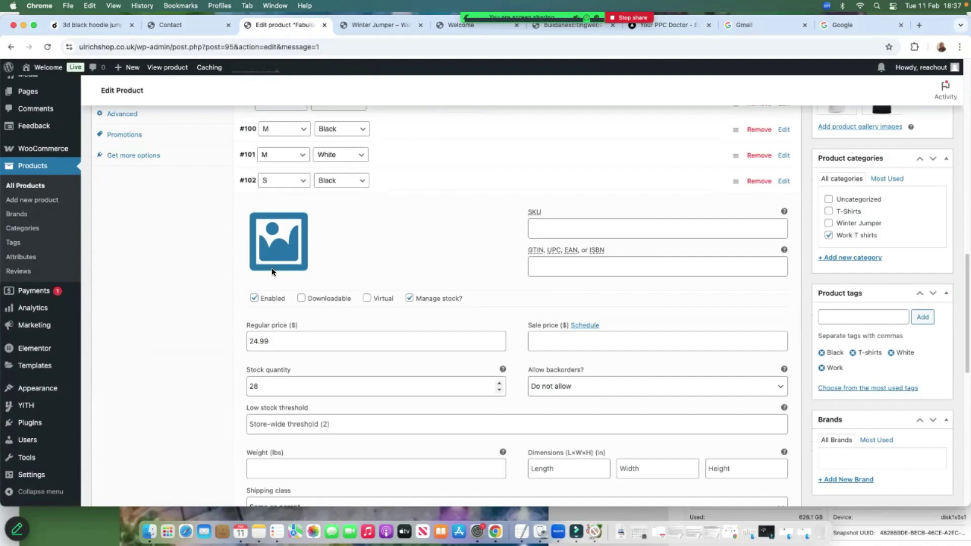
double_click(265, 394)
type("10")
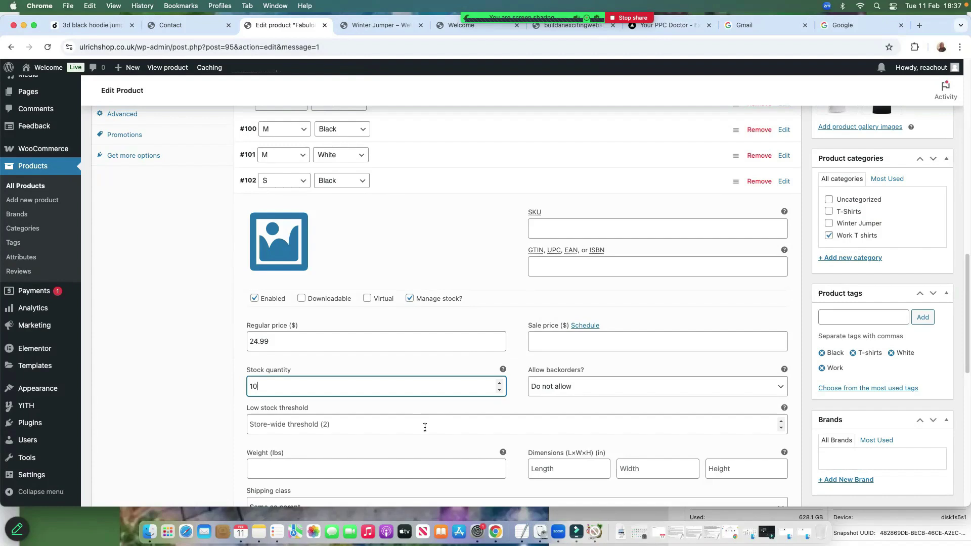
- Expand the S White variation and set its stock quantity to 10
scroll(411, 404, "down", 5)
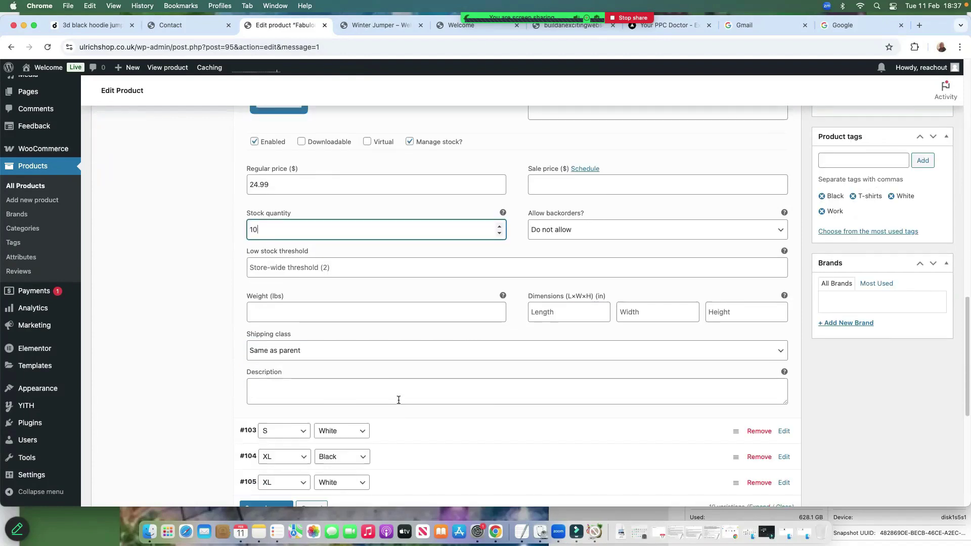
left_click(412, 430)
scroll(429, 431, "down", 10)
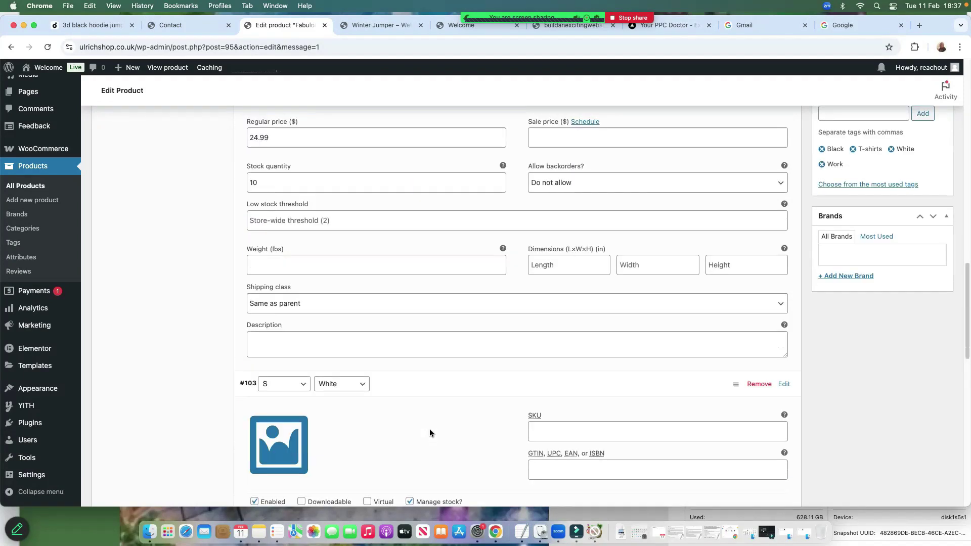
double_click(261, 316)
type("10")
scroll(405, 298, "up", 1)
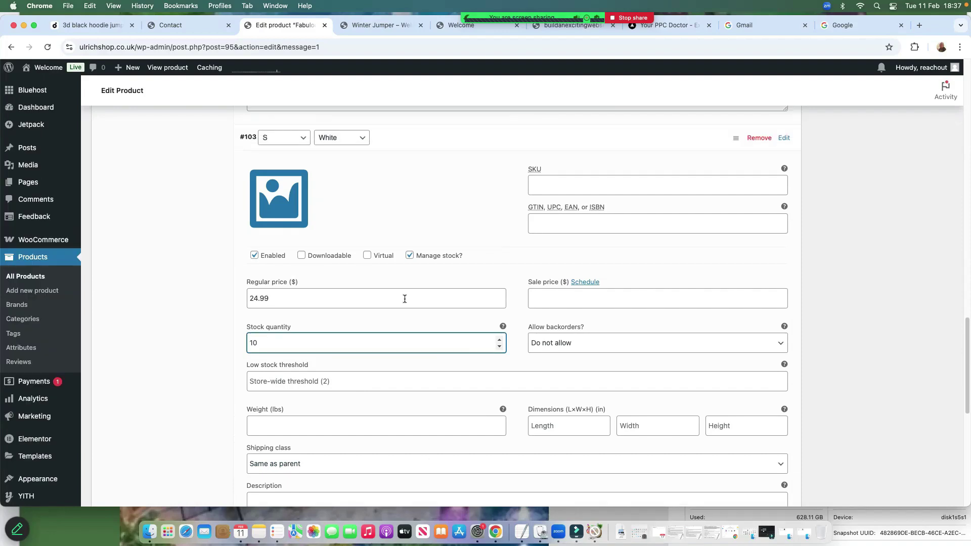
- Expand the L Black variation and check its regular price and stock quantity
scroll(407, 301, "down", 6)
scroll(505, 271, "up", 10)
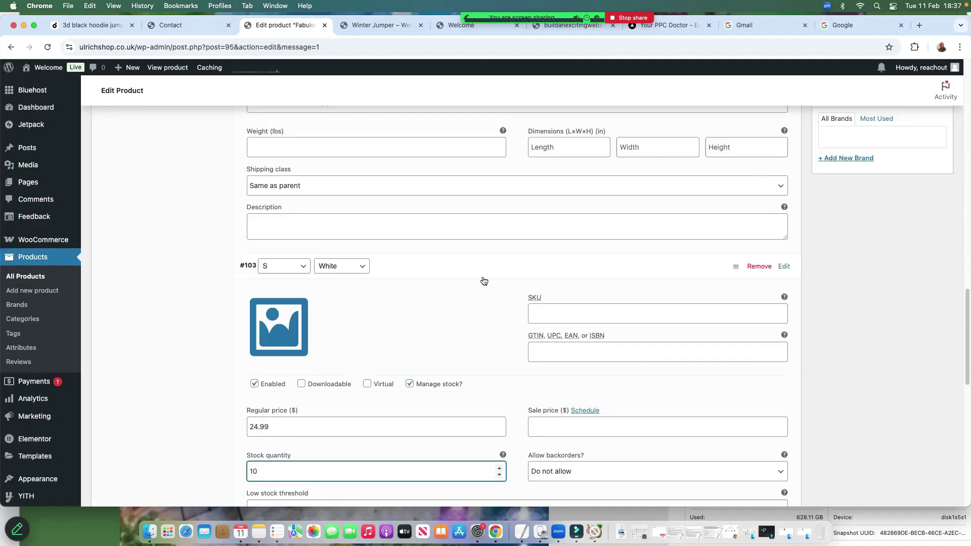
scroll(481, 282, "up", 10)
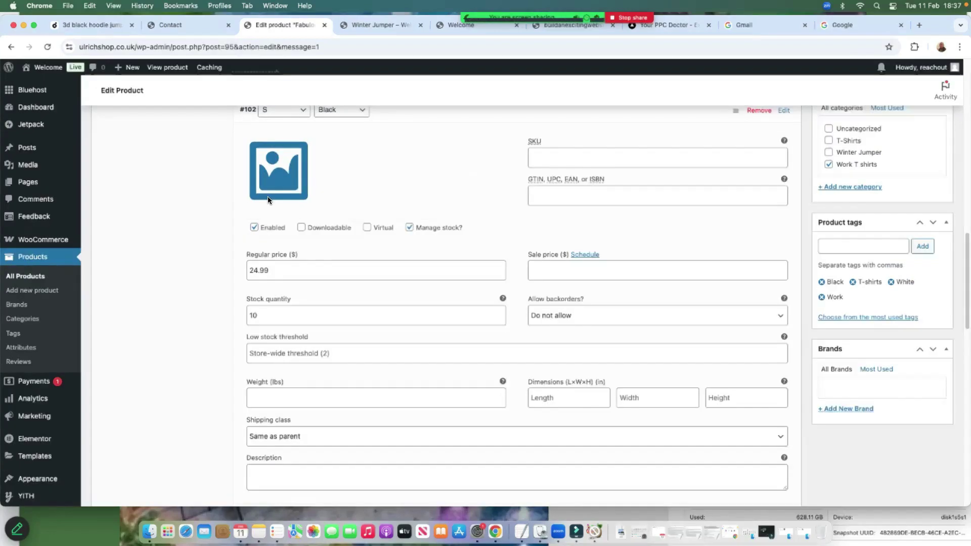
scroll(269, 202, "up", 2)
scroll(269, 204, "up", 3)
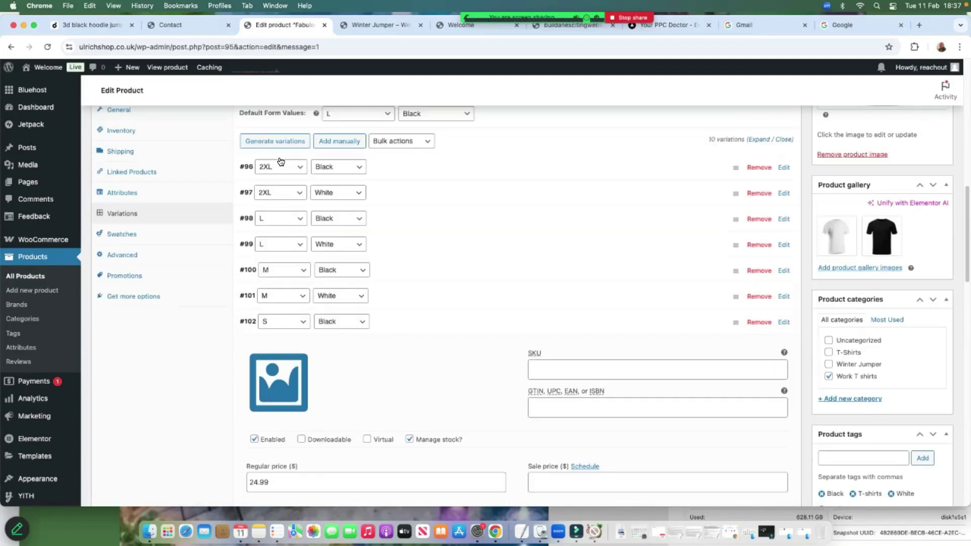
left_click(405, 217)
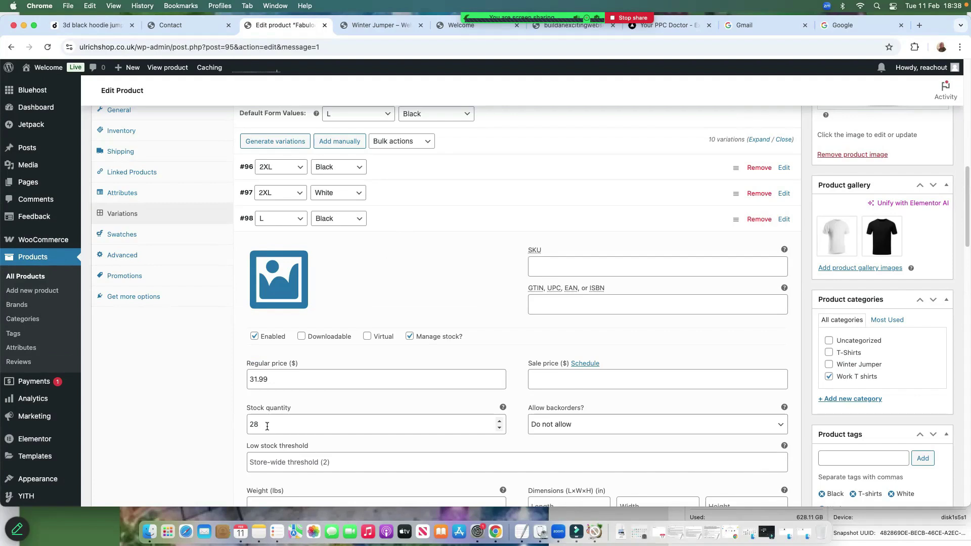
- Save the changed stock quantities of the variations and update the product
scroll(299, 389, "down", 20)
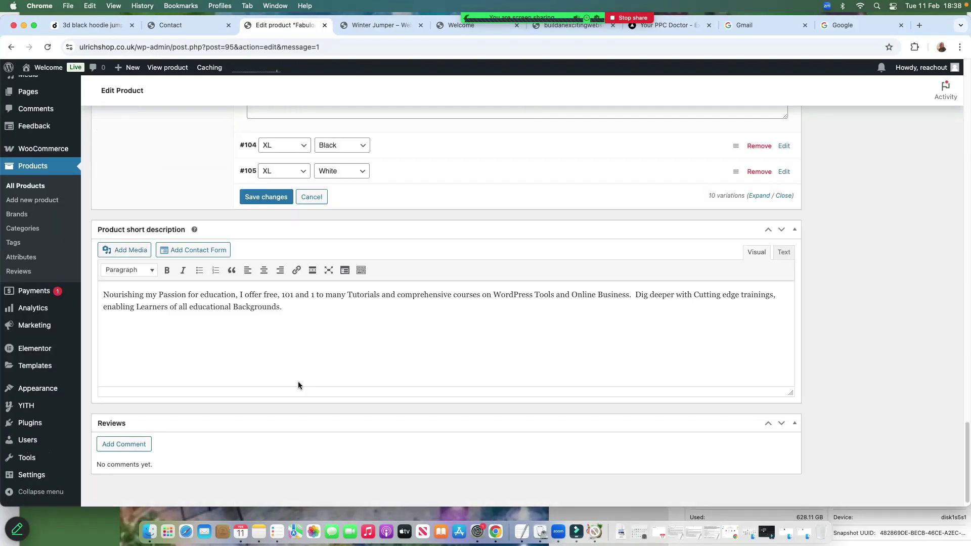
scroll(298, 385, "down", 1)
left_click(264, 185)
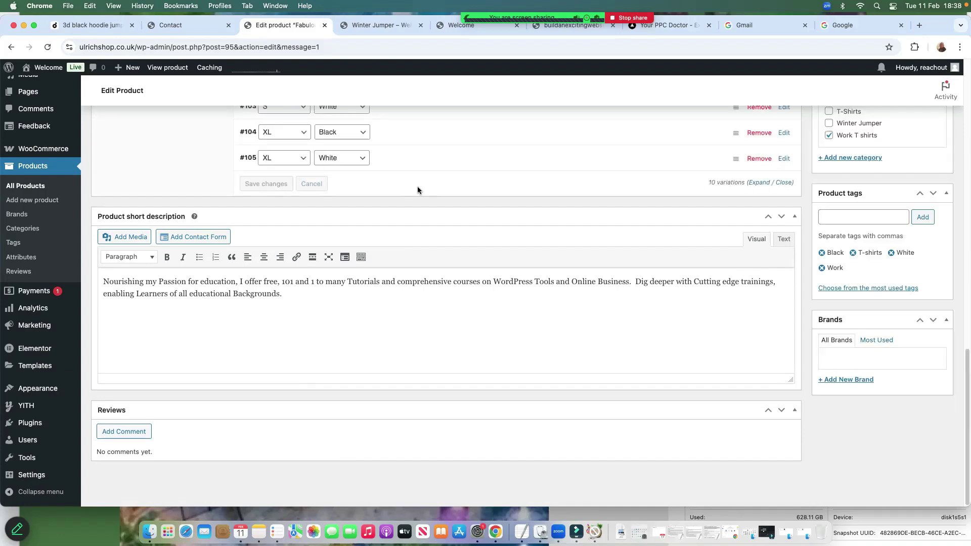
scroll(494, 220, "up", 10)
scroll(496, 225, "up", 5)
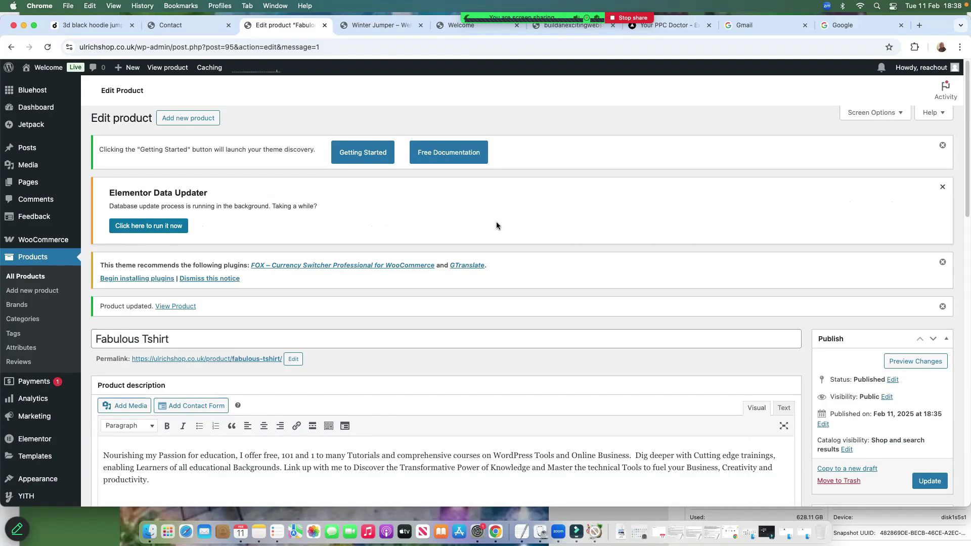
left_click(929, 480)
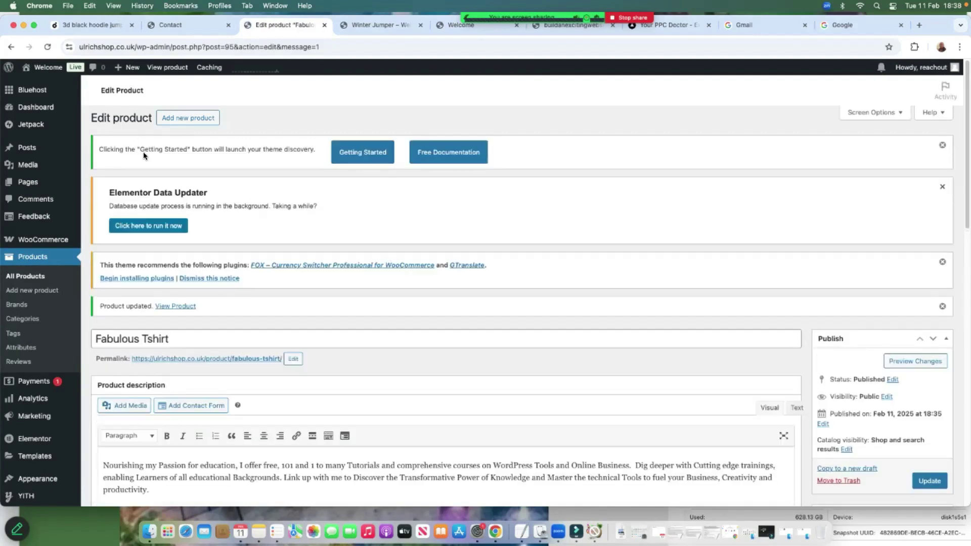
- View the Fabulous Tshirt page in the store and examine its size and color swatches, price and stock
scroll(173, 197, "down", 1)
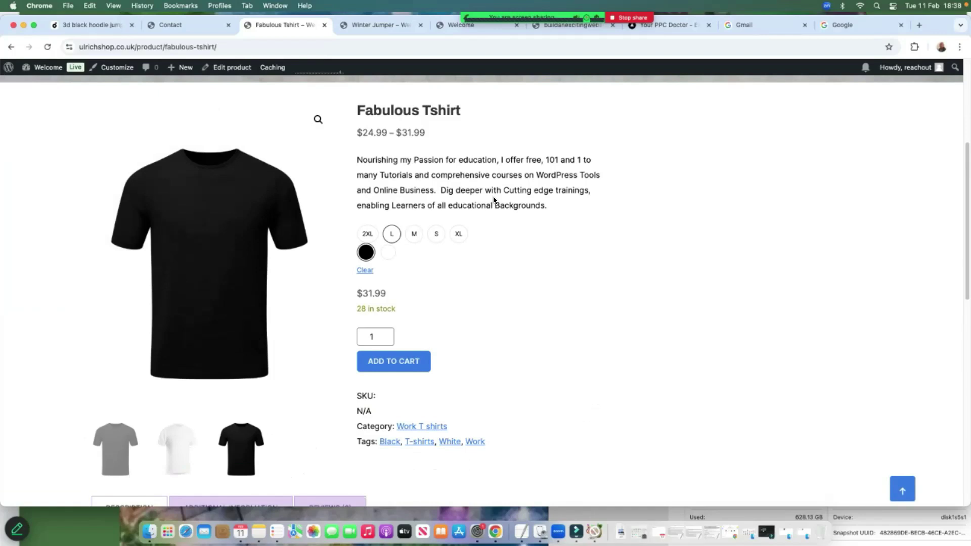
scroll(736, 294, "down", 2)
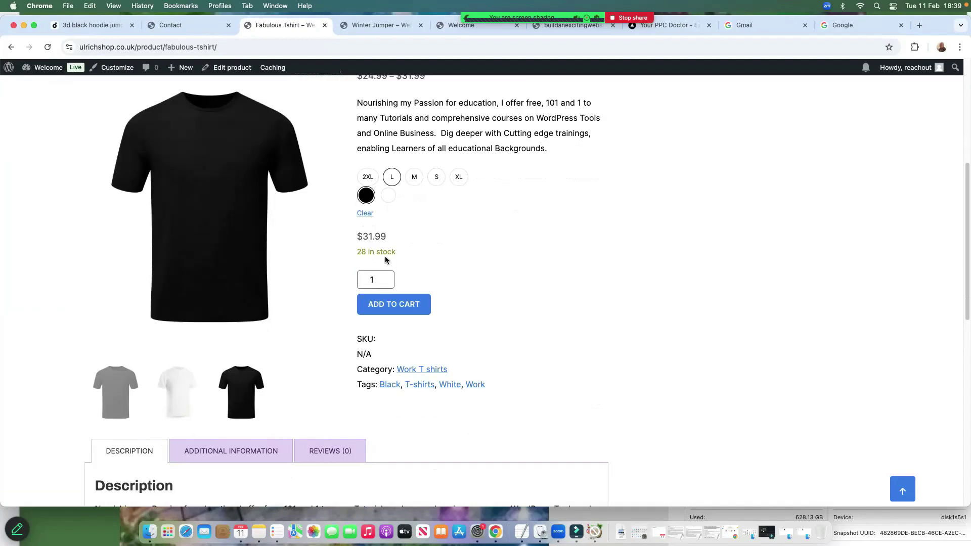
- Compare the Fabulous Tshirt's price, stock and product image across its size and color swatches, and examine the rest of the product page
left_click(436, 177)
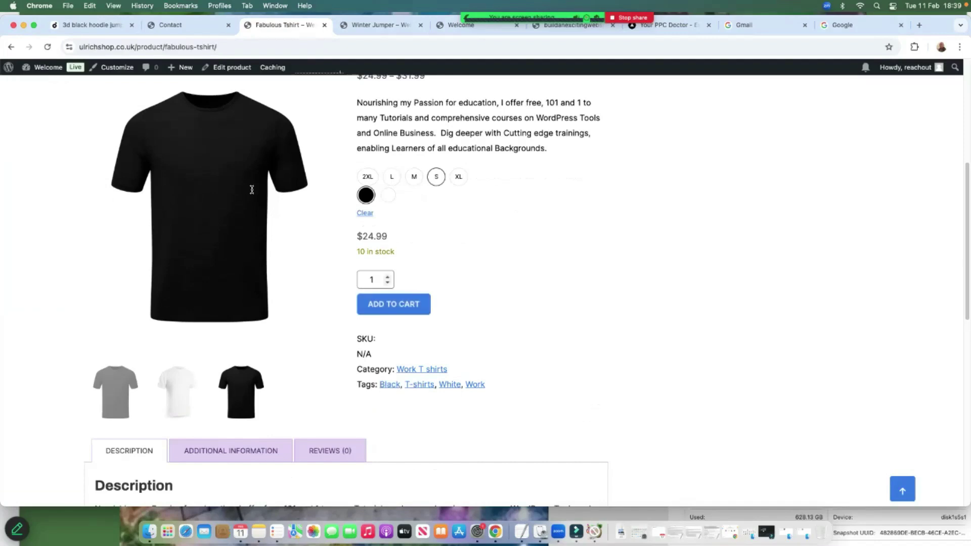
left_click(392, 178)
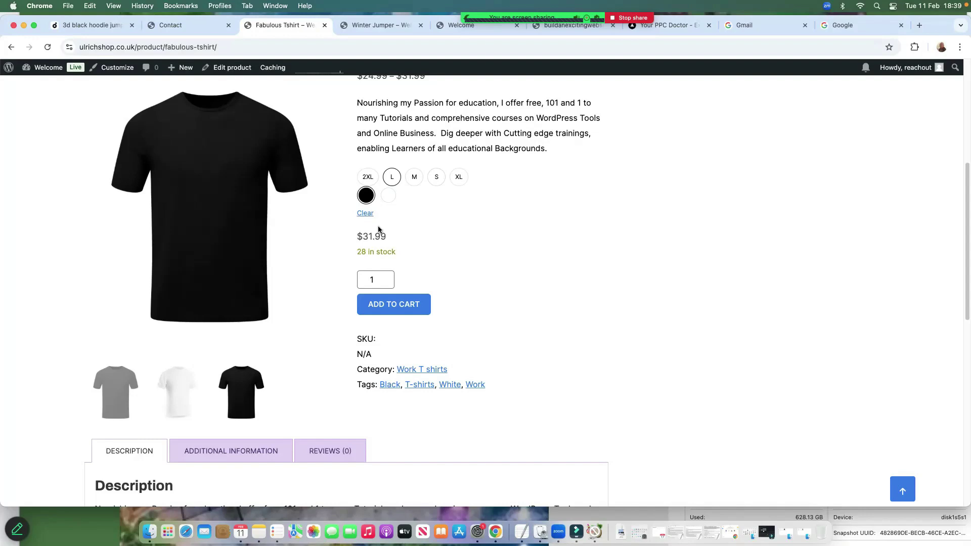
scroll(436, 313, "down", 7)
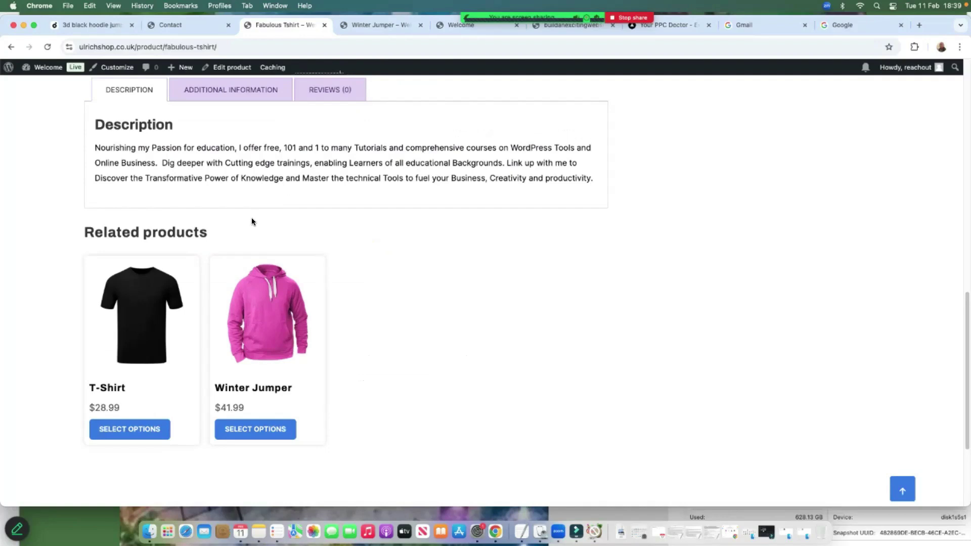
scroll(328, 343, "up", 7)
scroll(327, 348, "up", 5)
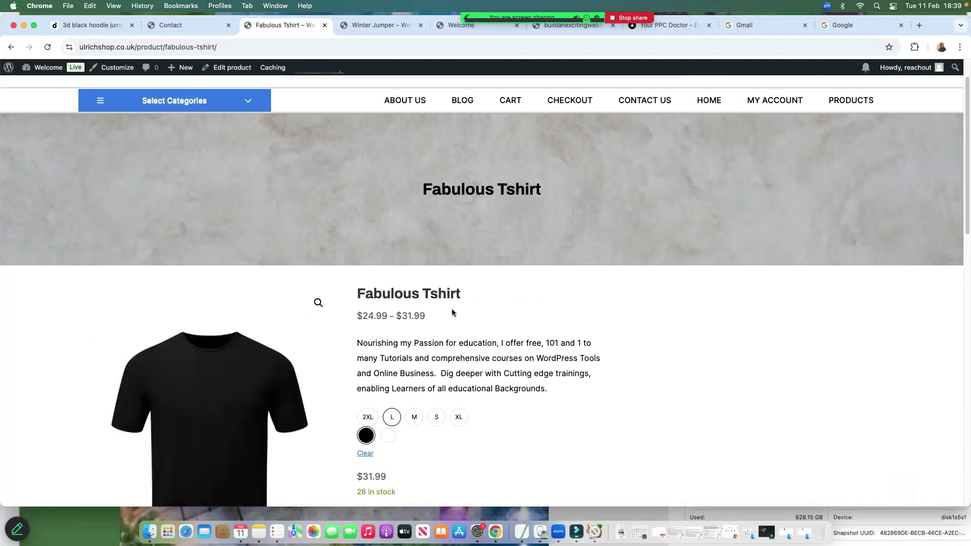
scroll(490, 309, "down", 4)
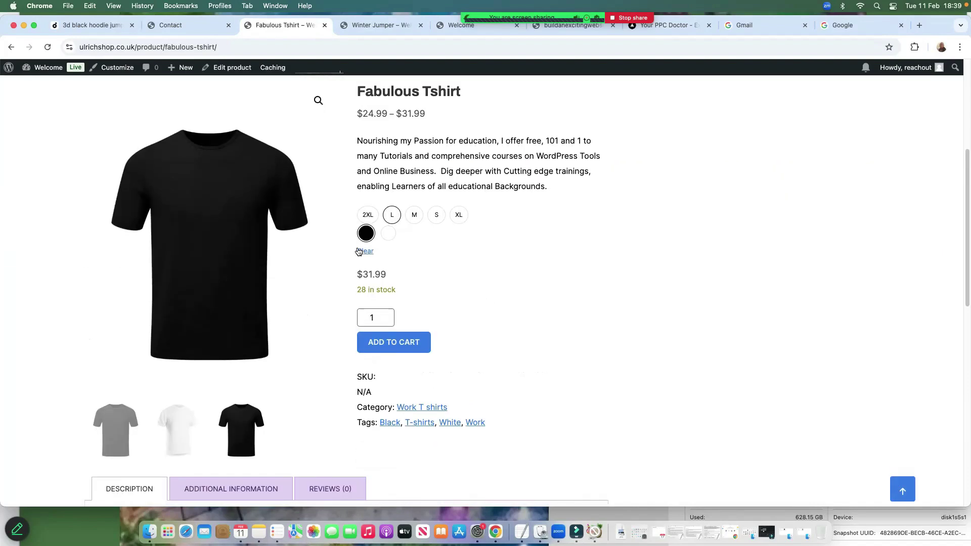
left_click(388, 234)
left_click(366, 233)
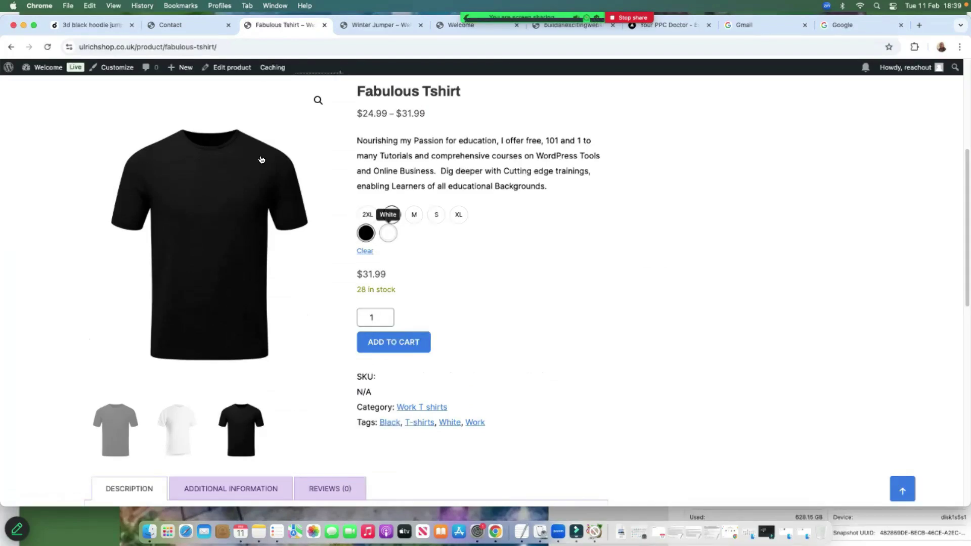
scroll(394, 188, "up", 2)
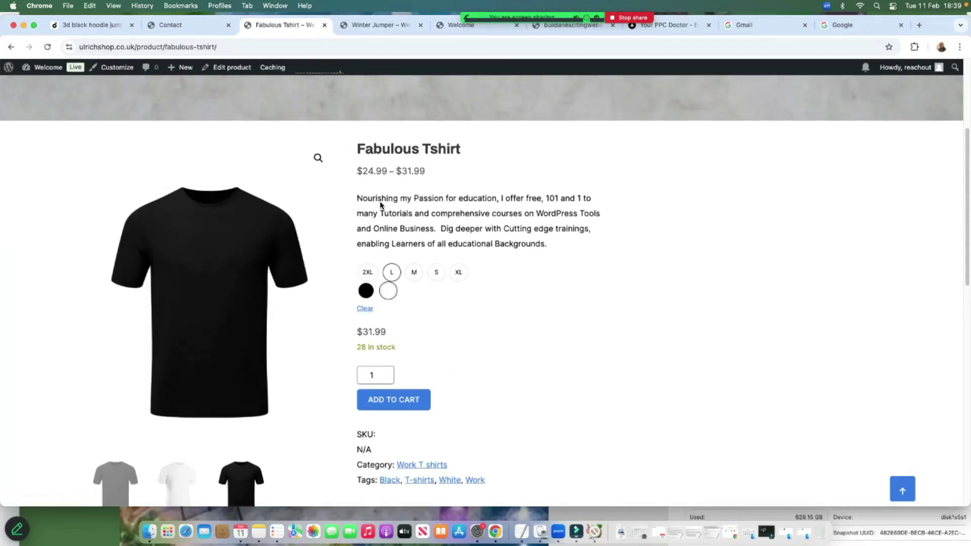
left_click(414, 272)
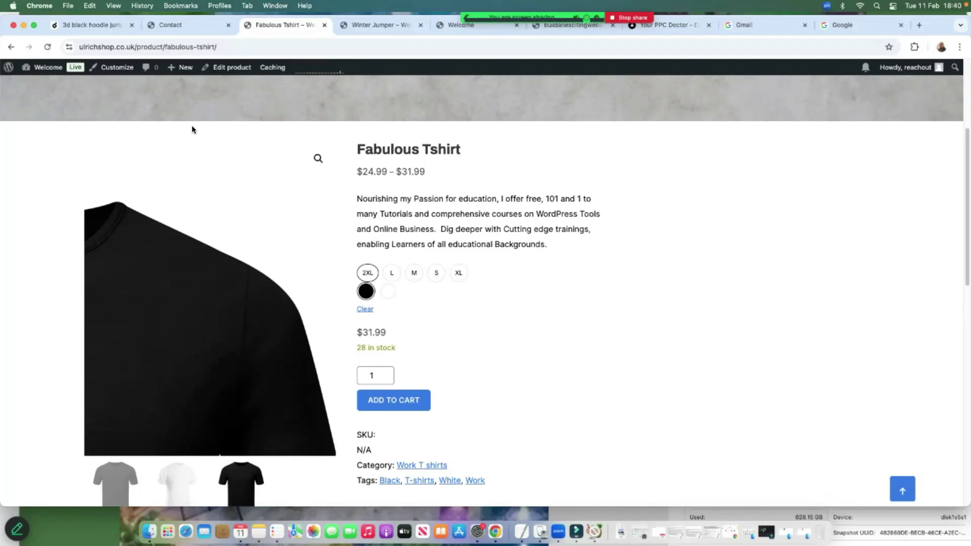
- Return to editing the product and assign the black T-shirt image from the media library to the 2XL Black variation
left_click(11, 47)
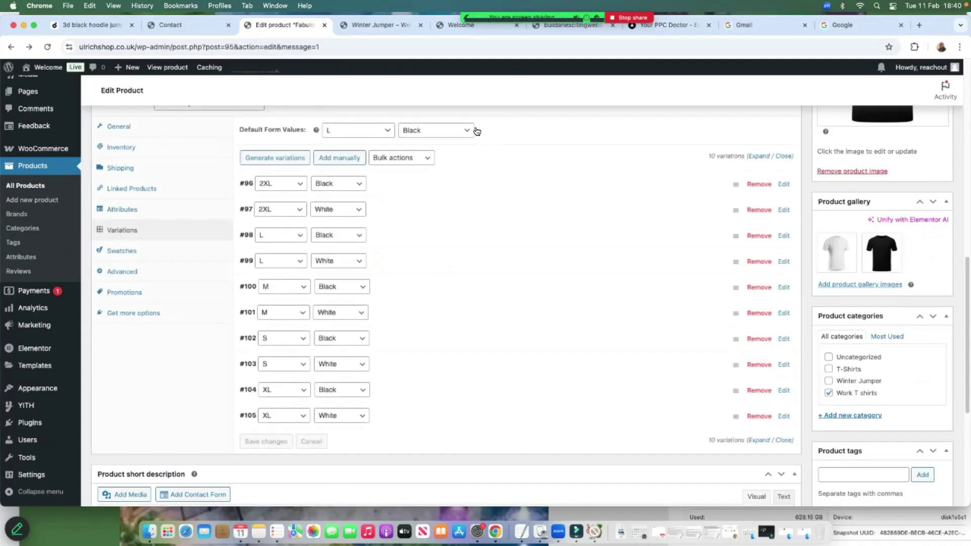
left_click(327, 132)
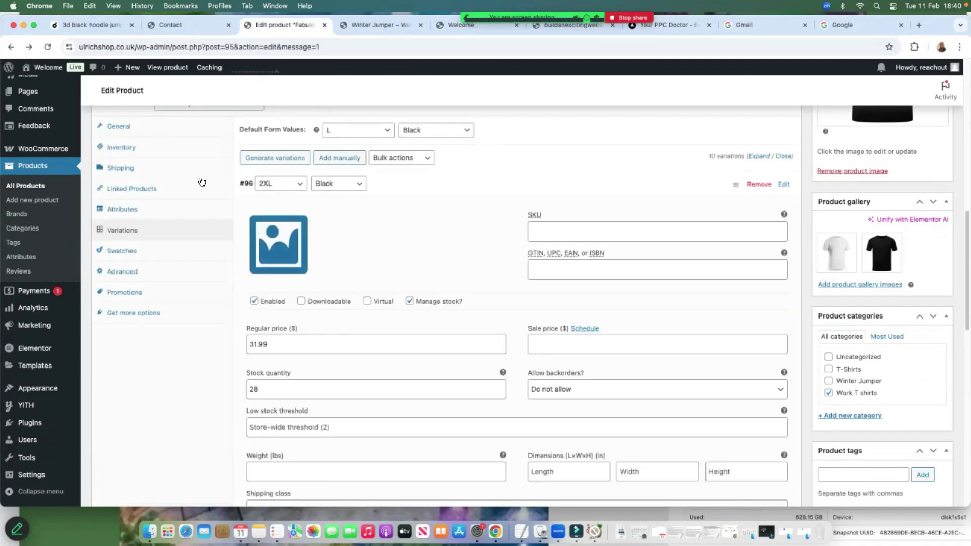
left_click(278, 239)
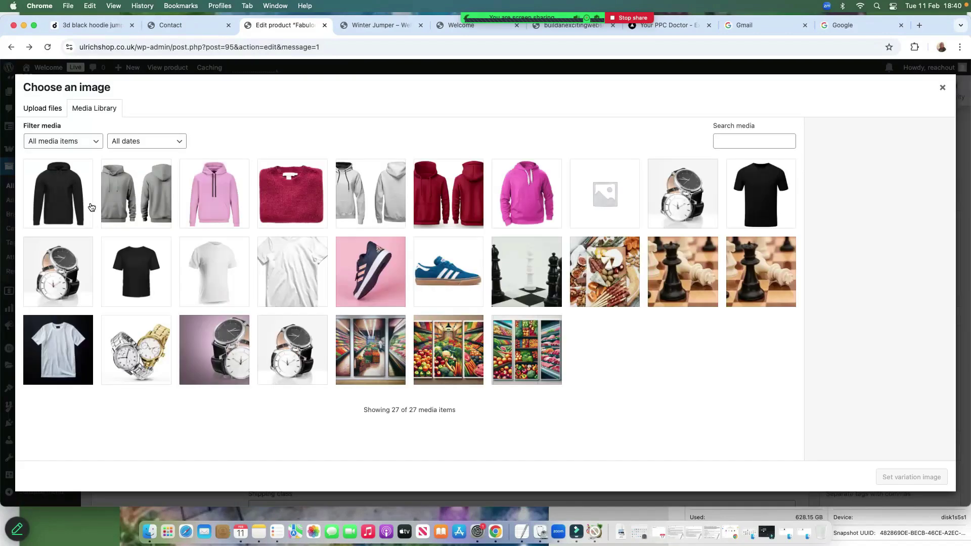
left_click(768, 212)
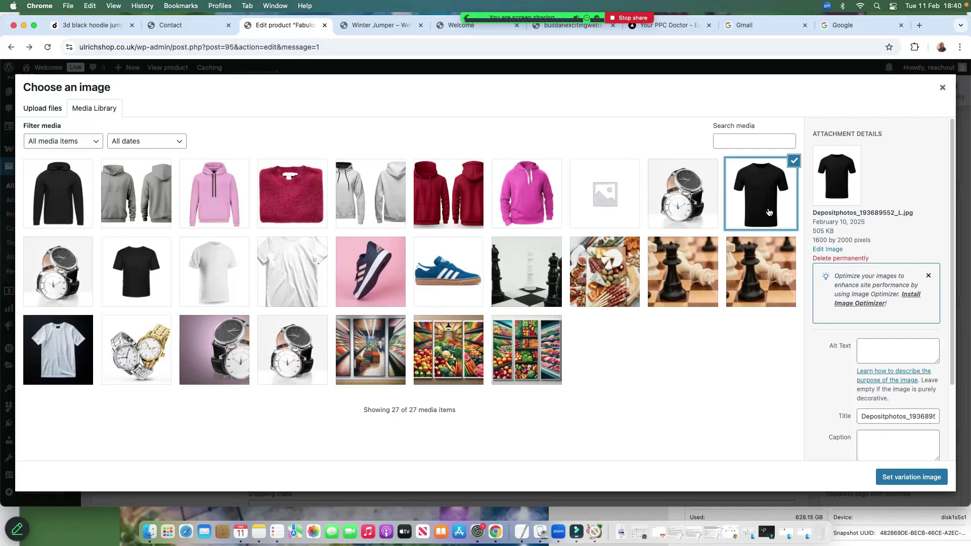
left_click(894, 476)
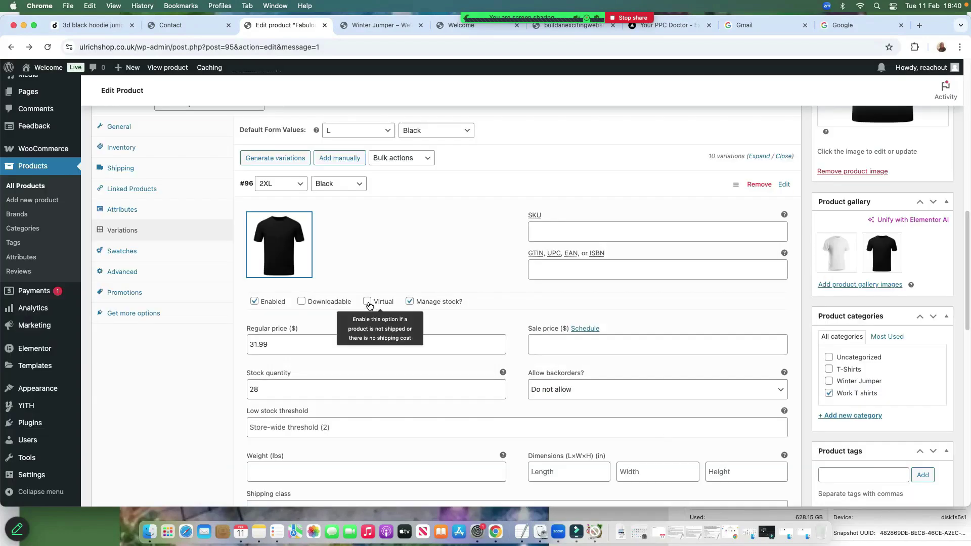
- Assign the white T-shirt image from the media library to the 2XL White variation
scroll(340, 344, "down", 8)
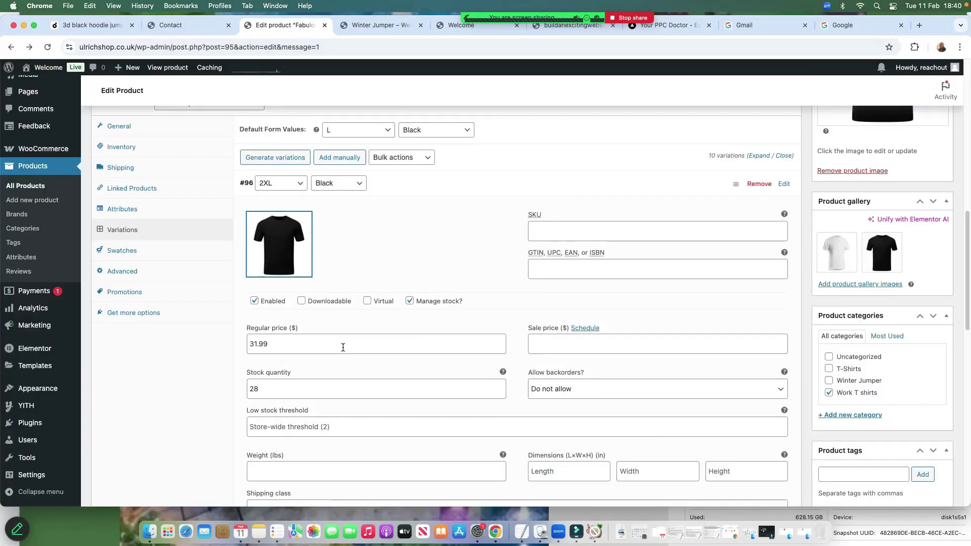
left_click(278, 256)
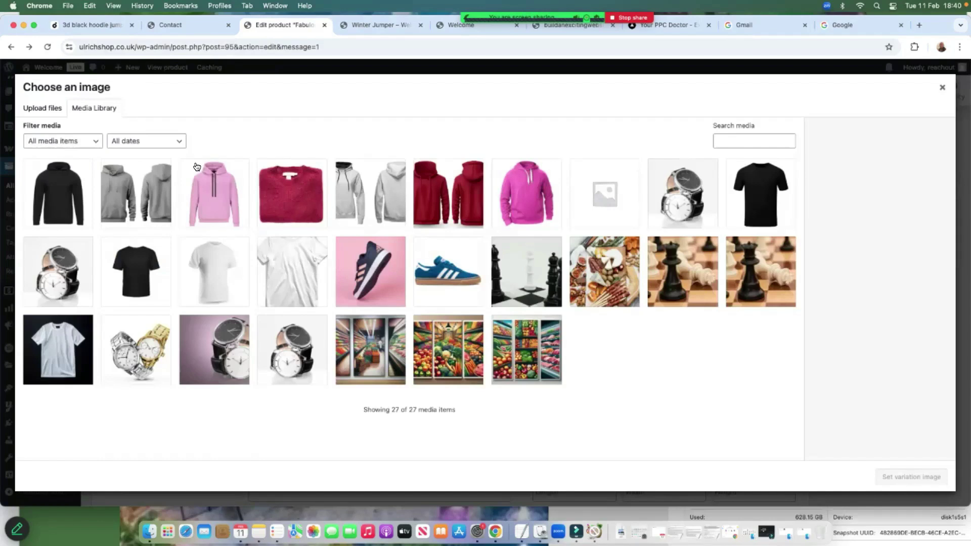
left_click(214, 271)
left_click(910, 477)
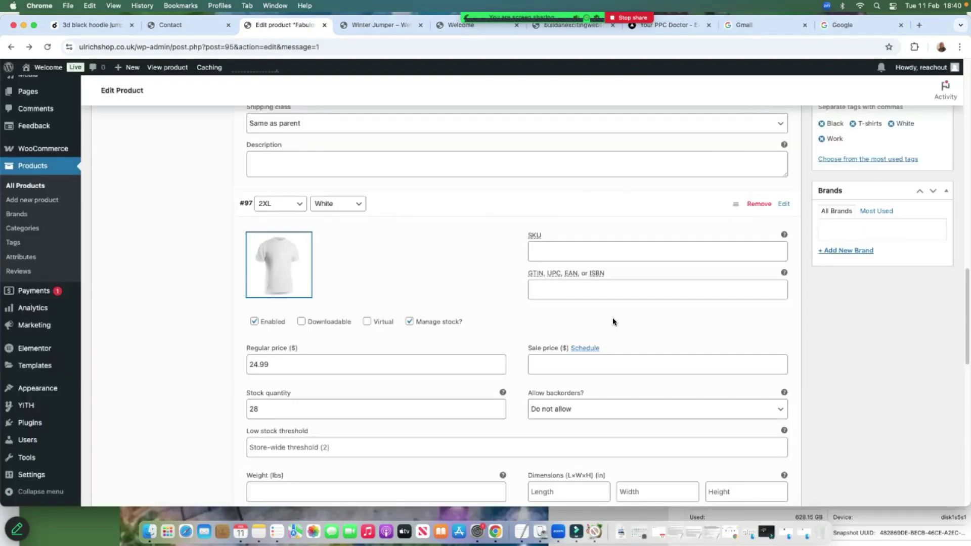
- Assign the black T-shirt image from the media library to the L Black variation
scroll(316, 246, "down", 6)
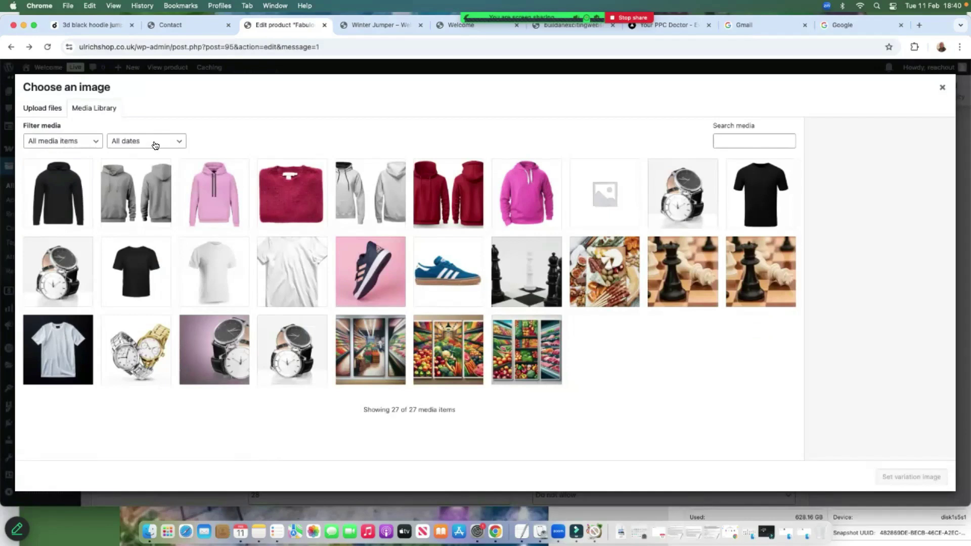
left_click(760, 194)
left_click(911, 476)
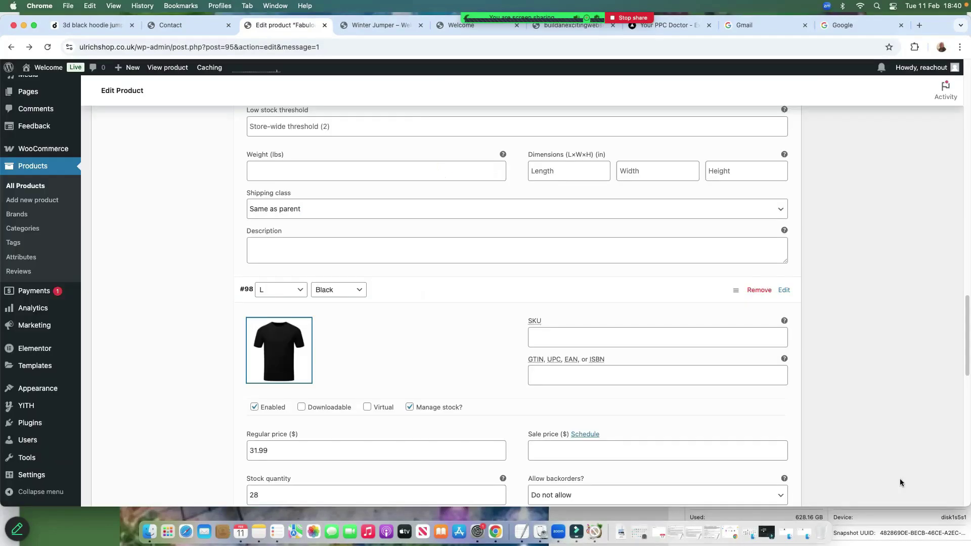
- Save the changed variation images and update the product
scroll(329, 354, "down", 7)
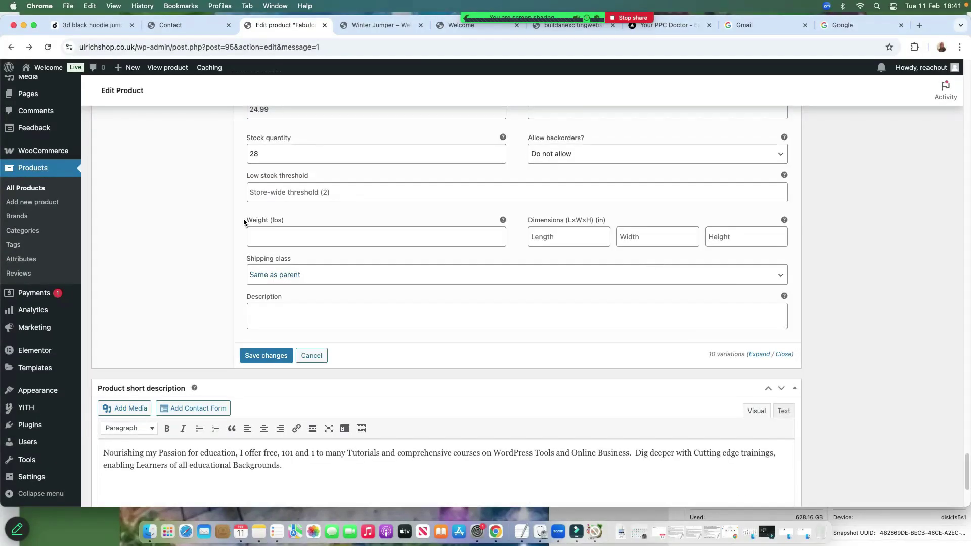
left_click(264, 358)
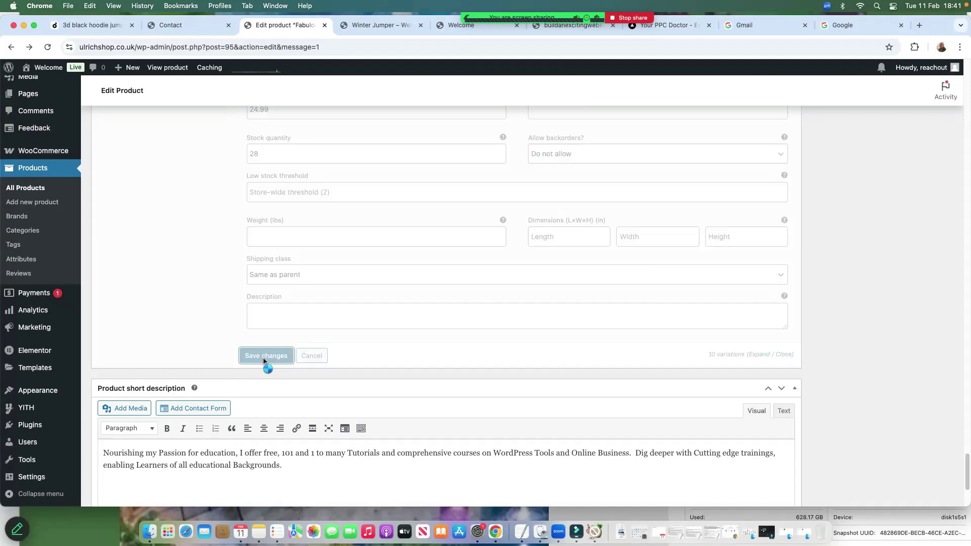
scroll(264, 360, "up", 15)
left_click(930, 326)
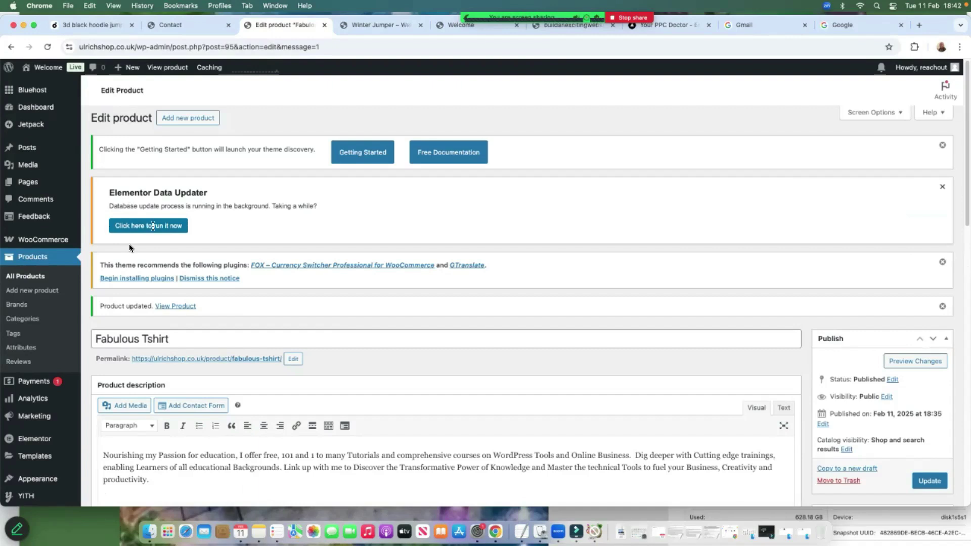
- Open the product's store page from its permalink and select the White swatch to check the variation image
left_click(206, 359)
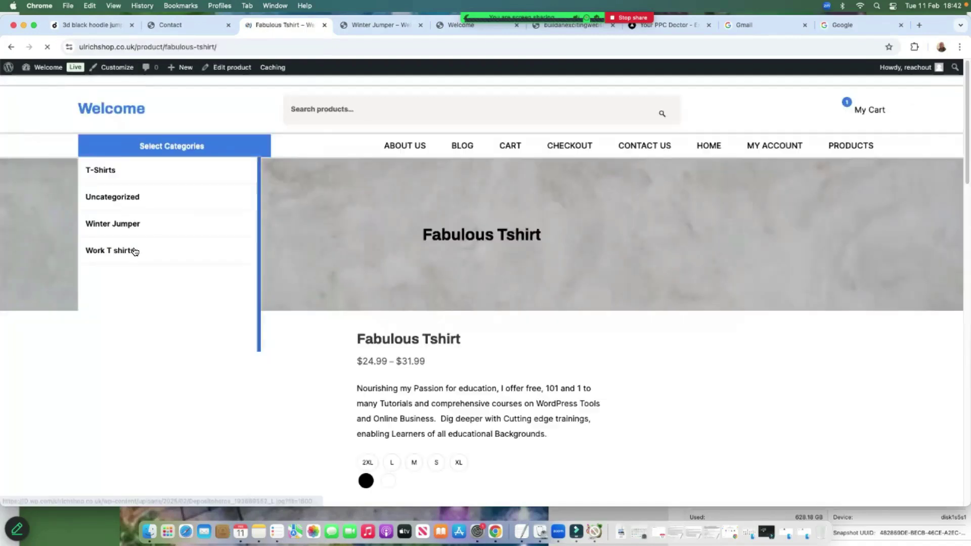
scroll(283, 243, "down", 3)
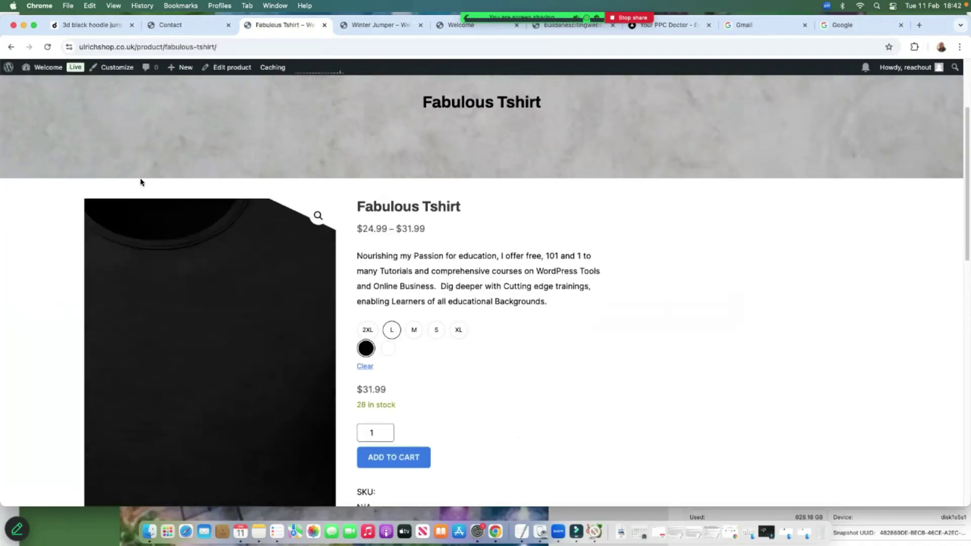
scroll(349, 188, "down", 3)
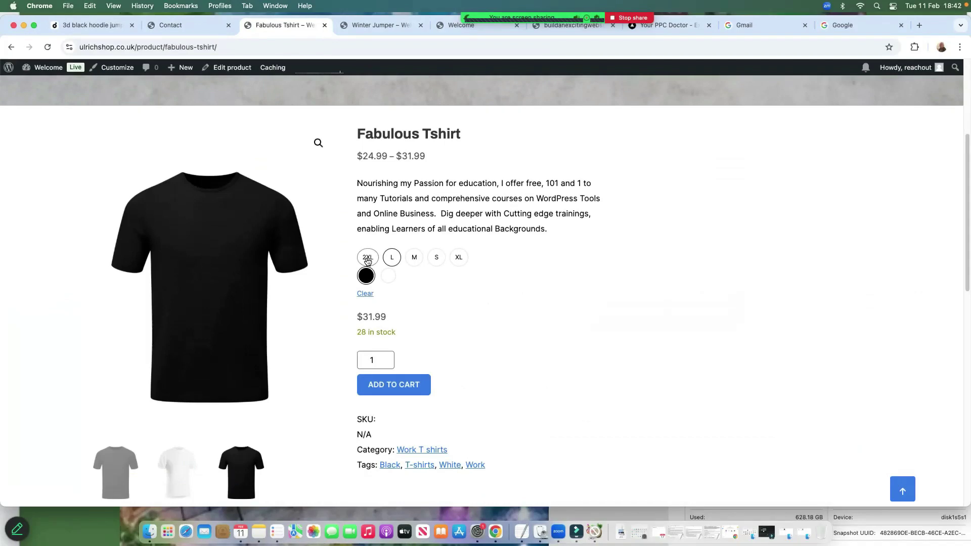
left_click(388, 277)
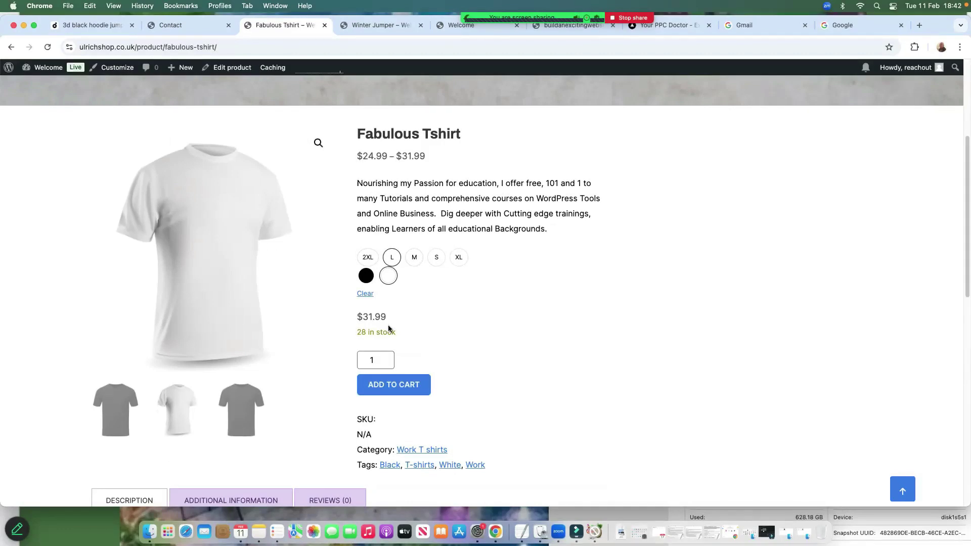
- Select size XL for the white T-shirt, set the quantity to 8 and add it to the cart
left_click(459, 258)
scroll(404, 256, "down", 3)
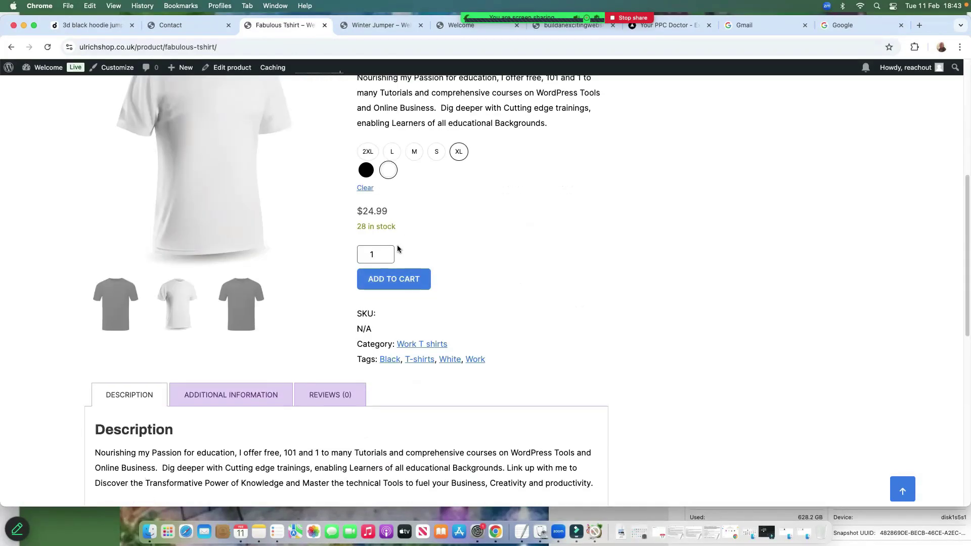
scroll(404, 263, "up", 2)
left_click(387, 344)
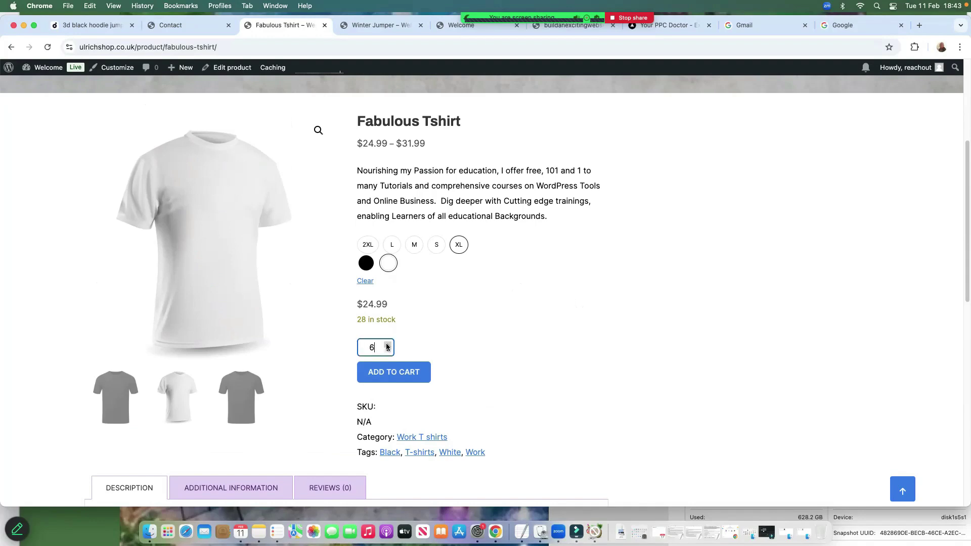
left_click(395, 378)
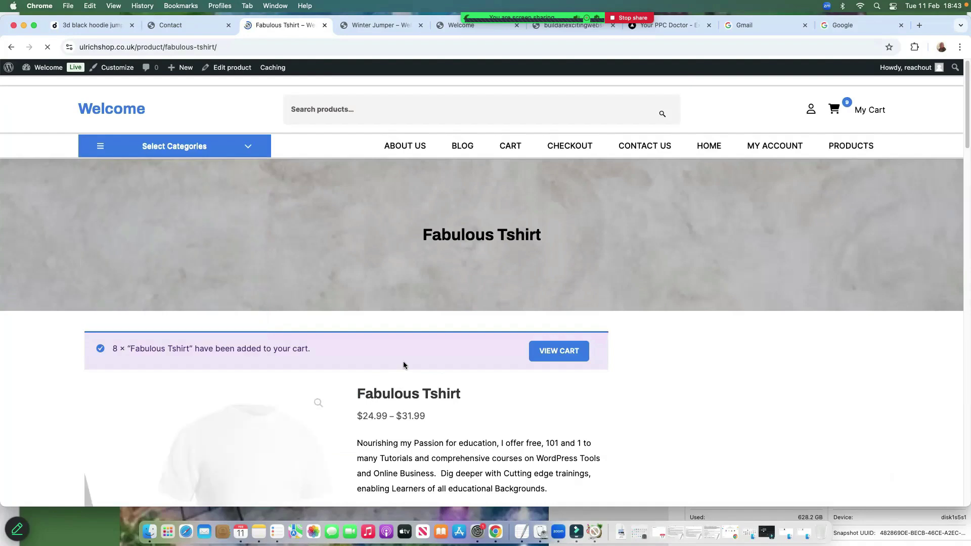
- Check the product page for the added T-shirts and open the cart
scroll(401, 299, "down", 3)
scroll(401, 308, "down", 4)
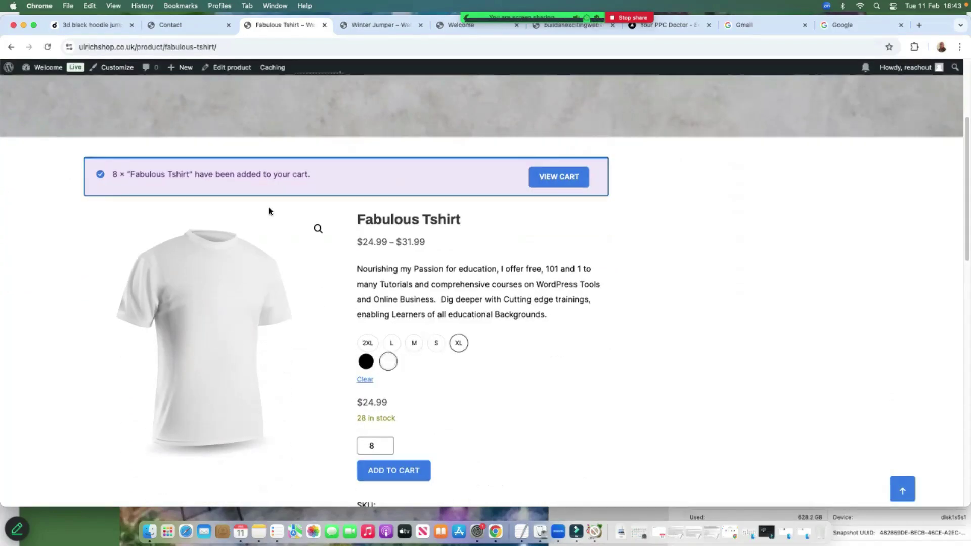
scroll(269, 212, "up", 5)
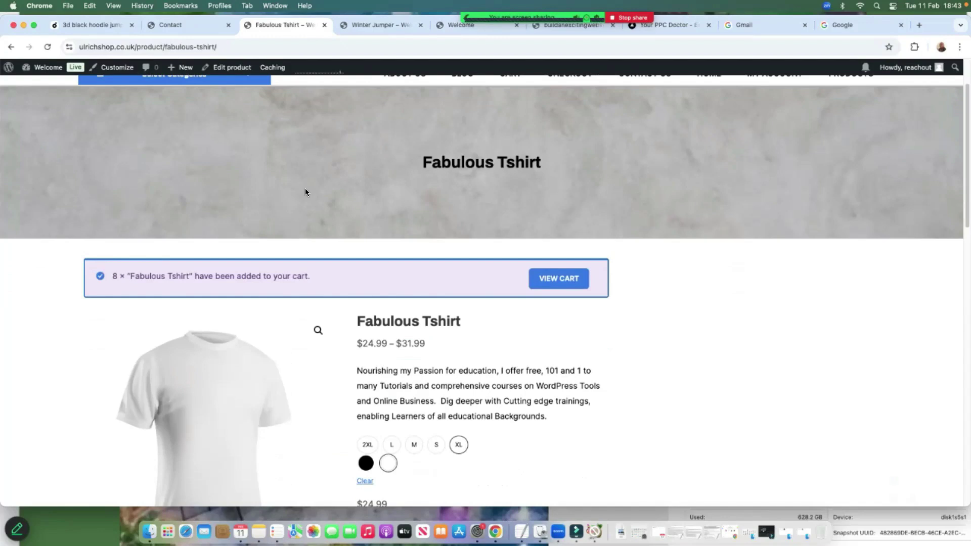
left_click(556, 286)
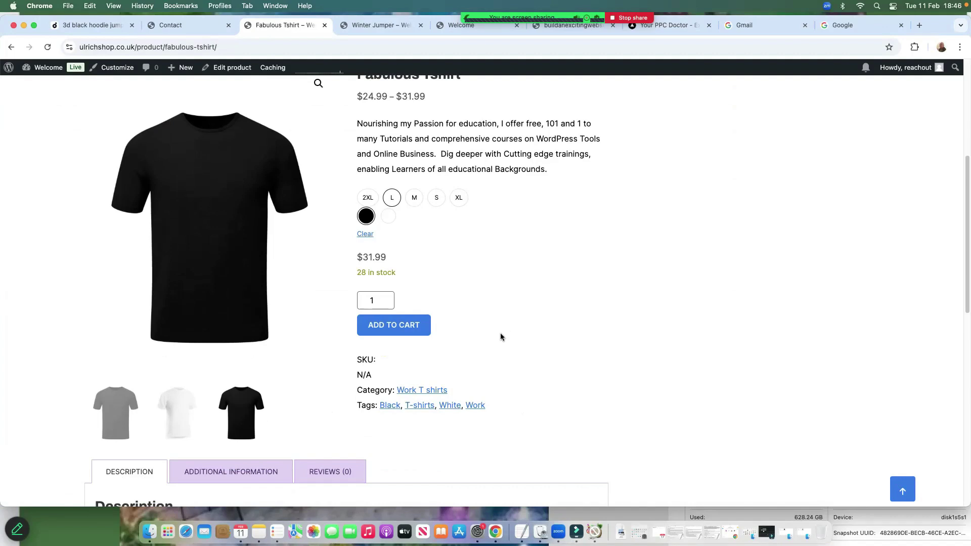
- From the Winter Jumper page, go to the admin dashboard's product attributes and open the terms of the Size attribute
left_click(354, 25)
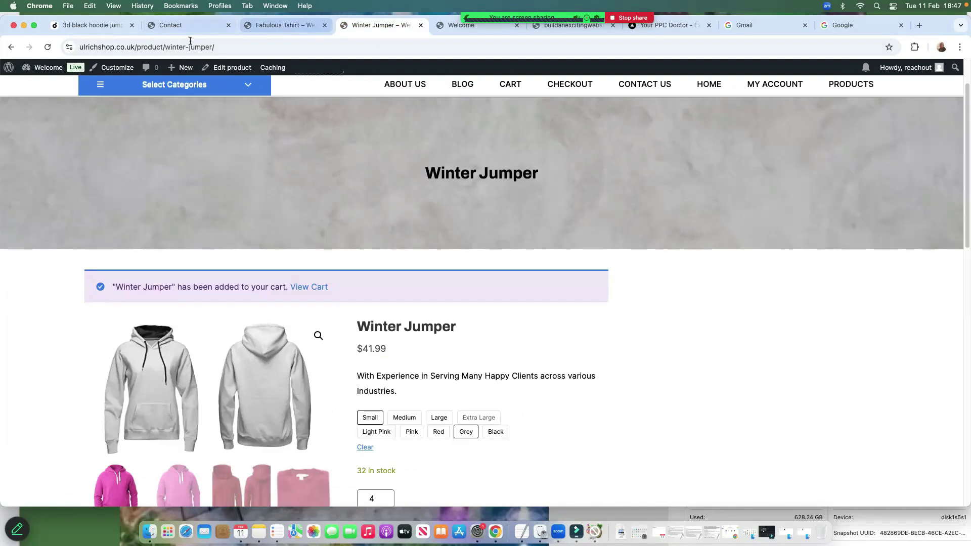
left_click(50, 68)
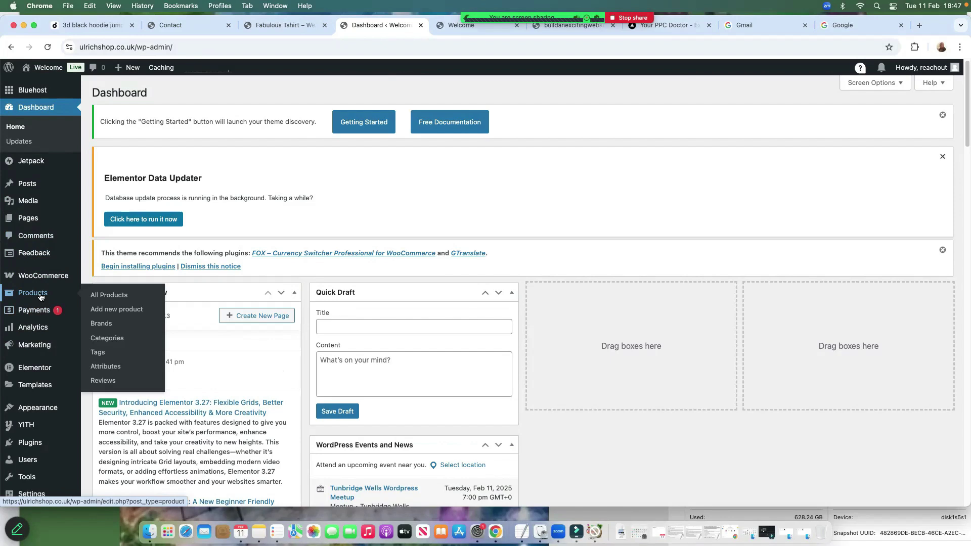
left_click(112, 369)
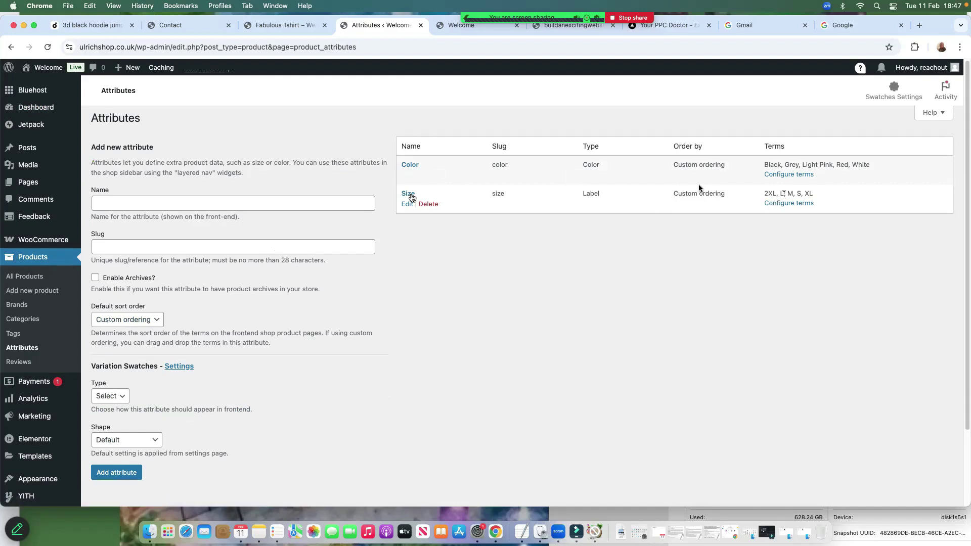
left_click(803, 204)
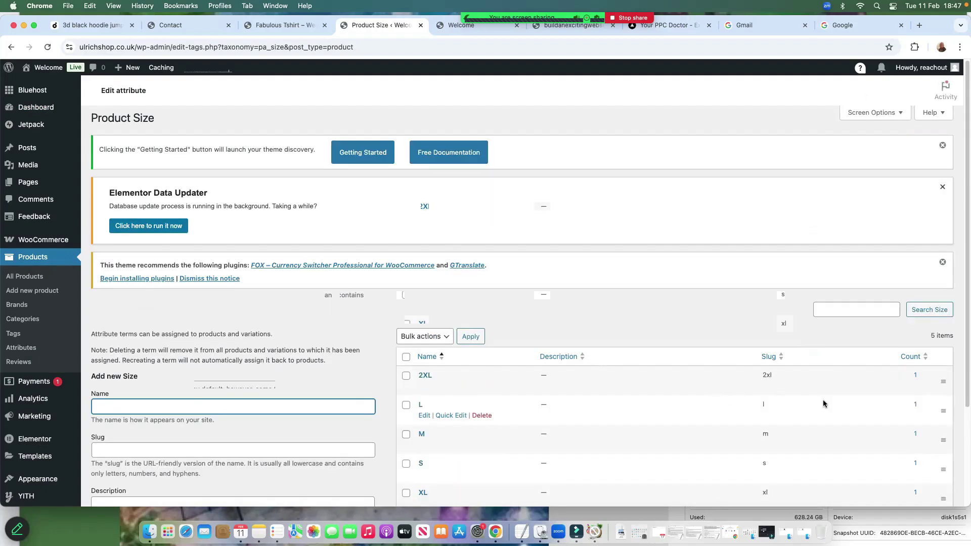
- Reorder the Size attribute's terms to S, M, L, XL, 2XL
scroll(825, 372, "down", 3)
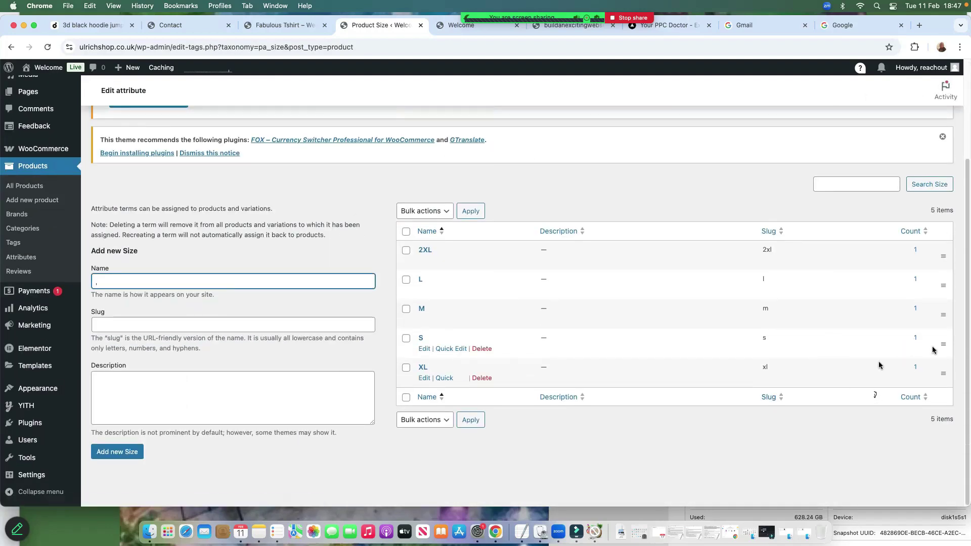
left_click_drag(942, 344, 935, 249)
left_click_drag(630, 231, 626, 206)
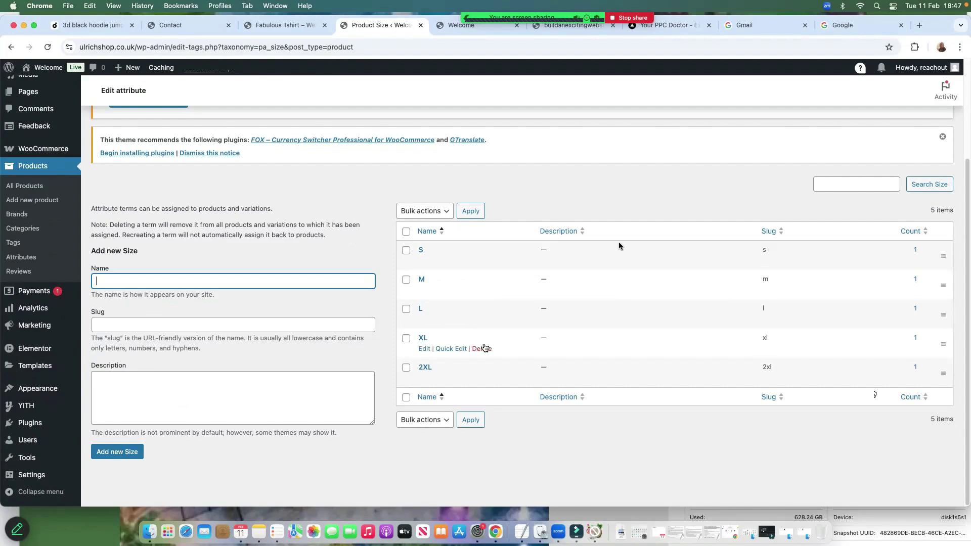
- Reload the Fabulous Tshirt store page to check the order of its size swatches
scroll(672, 314, "up", 3)
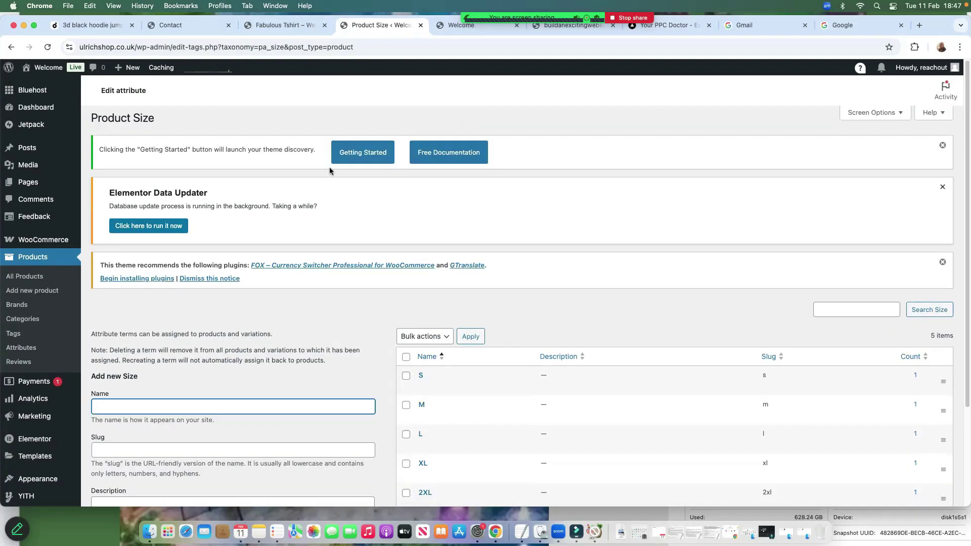
left_click(263, 26)
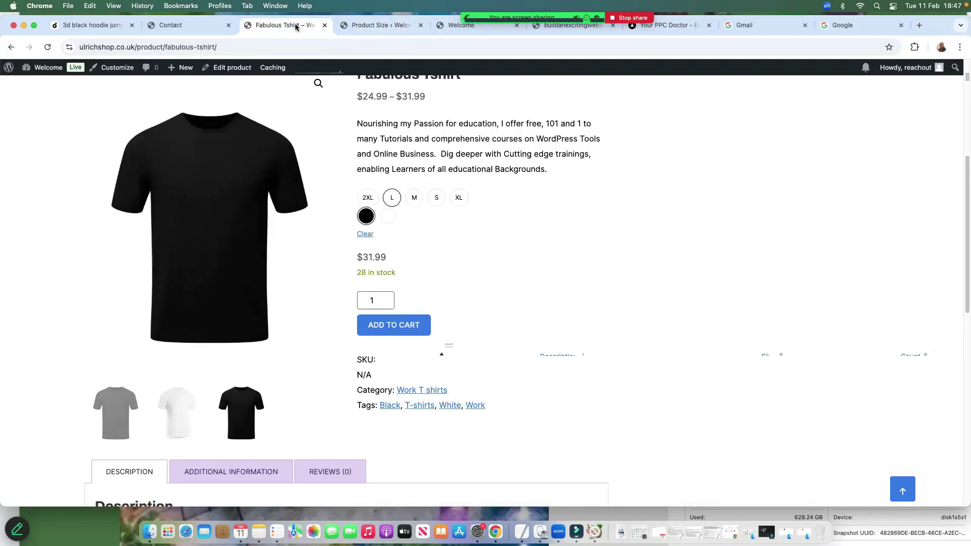
right_click(708, 206)
left_click(736, 235)
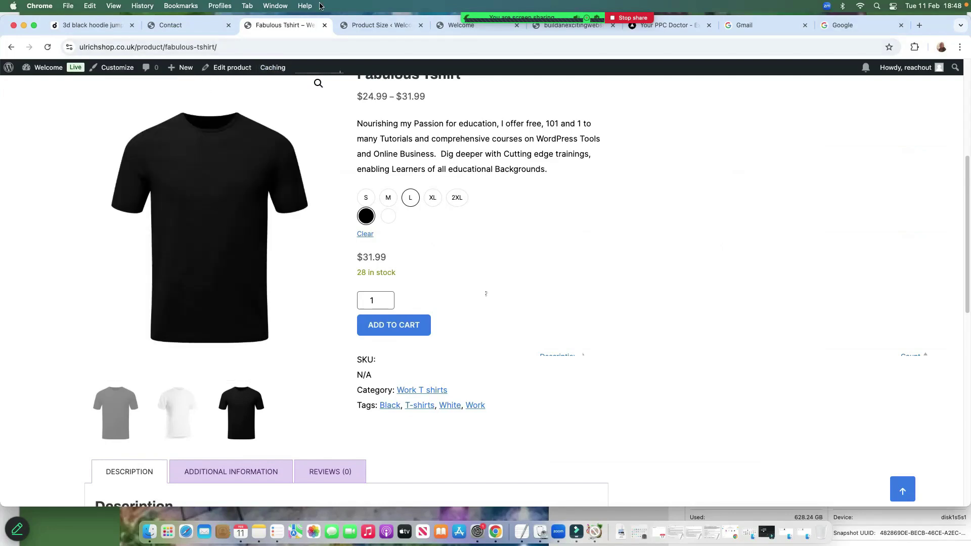
- Open the list of product attributes and compare it with the swatches on the Fabulous Tshirt store page
left_click(382, 24)
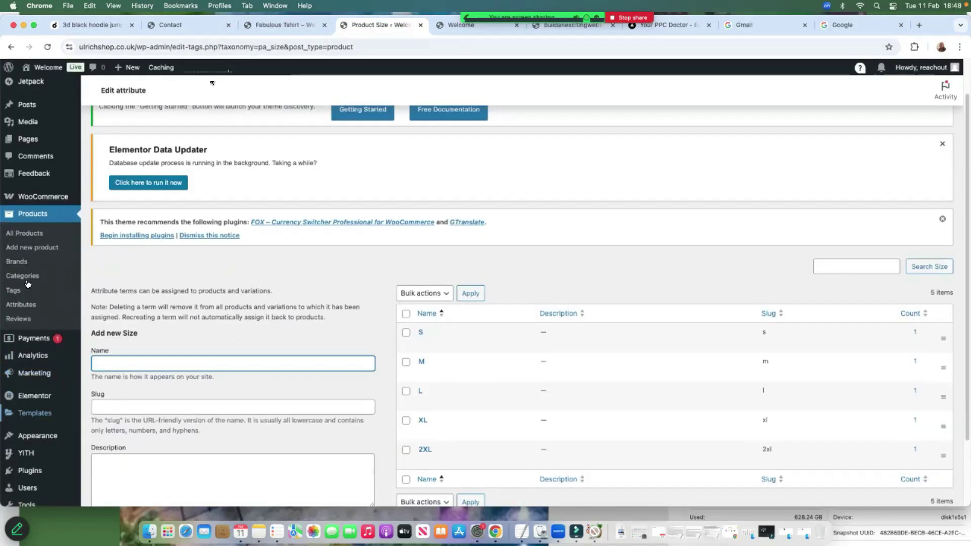
left_click(23, 306)
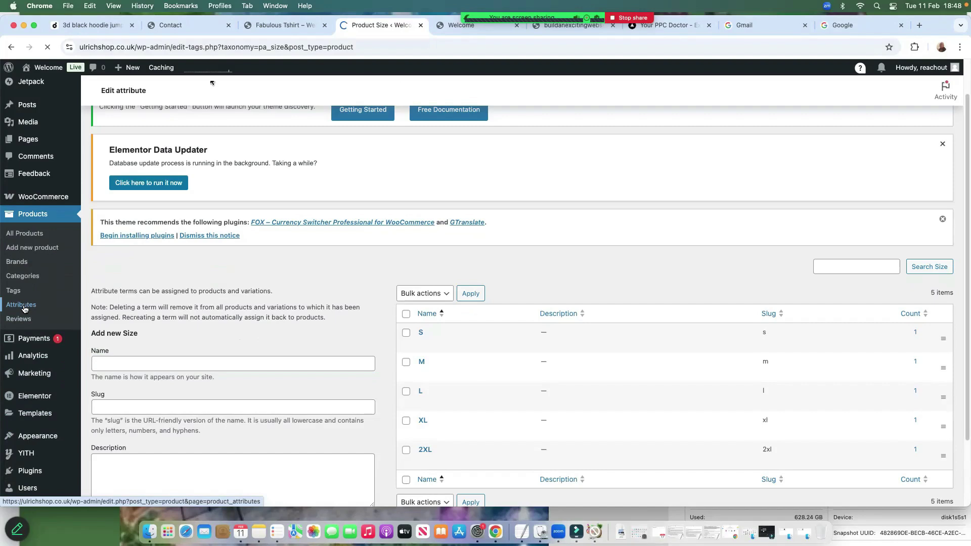
key("ctrl+shift+Tab")
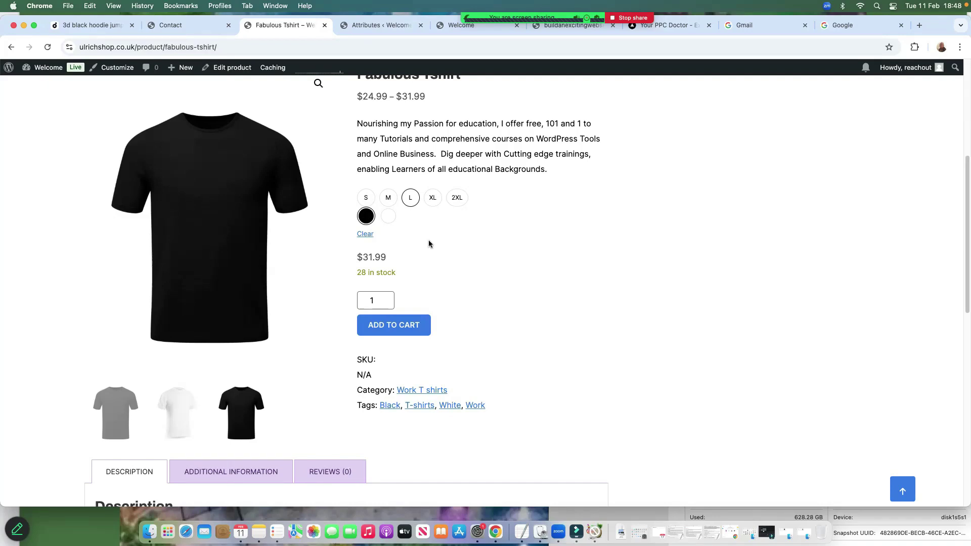
left_click(377, 26)
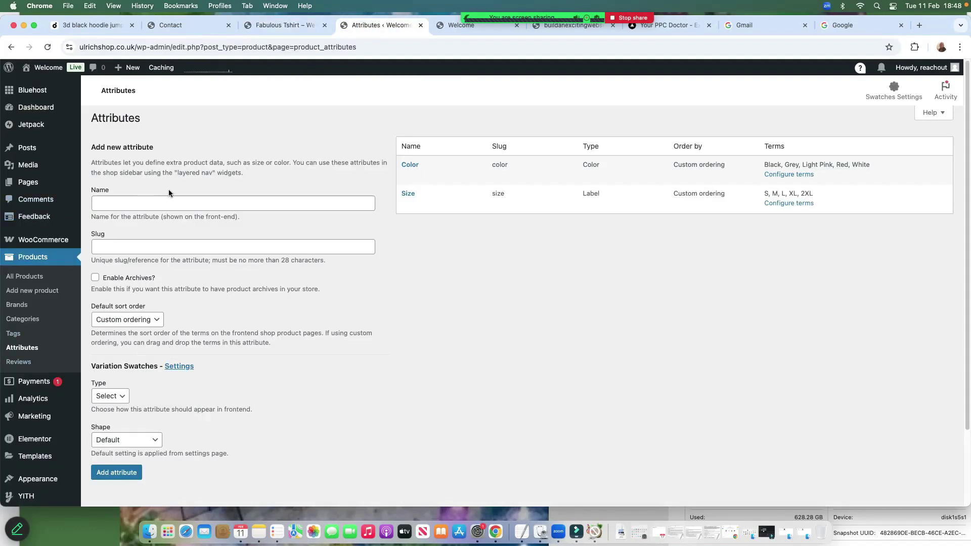
- Add a new attribute named T Shirt with swatch type Image, shape Circle and size 50
left_click(134, 202)
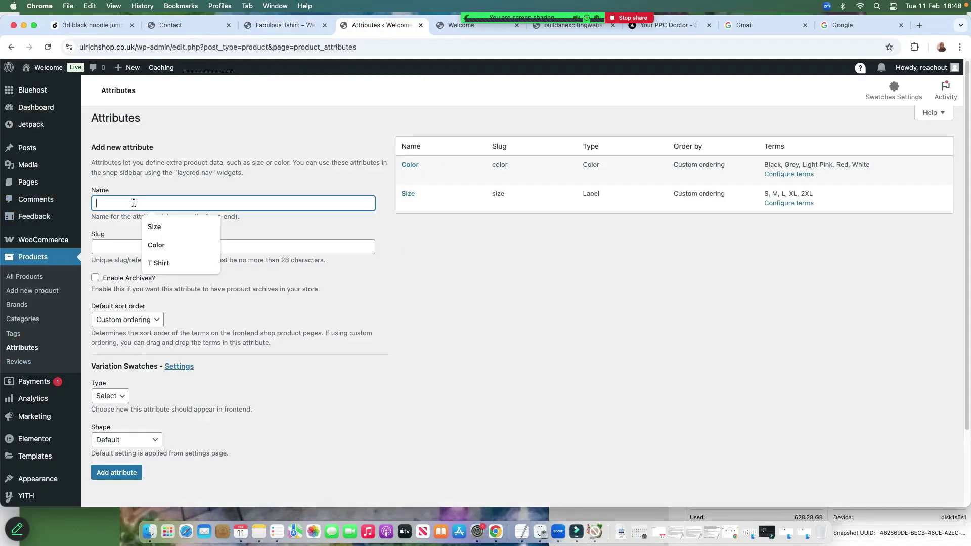
left_click(166, 263)
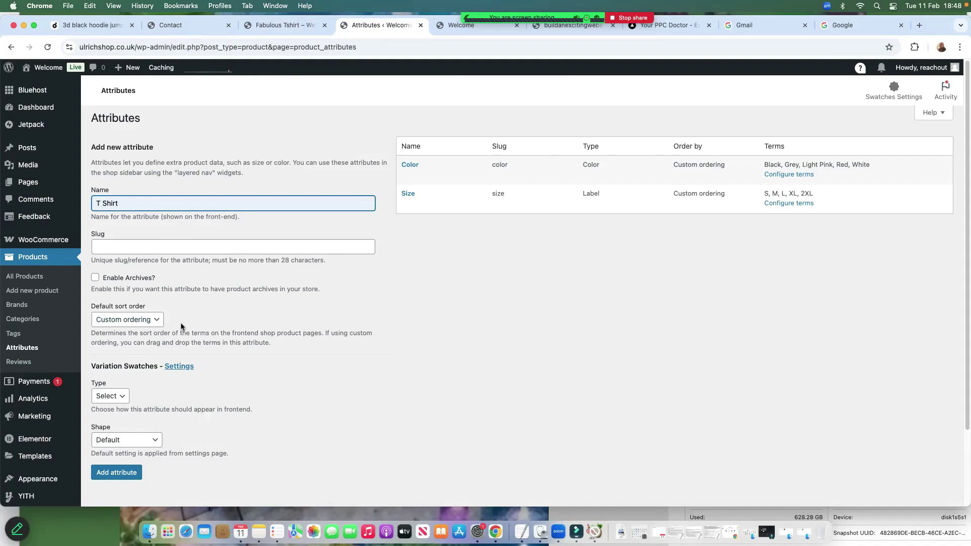
left_click(111, 397)
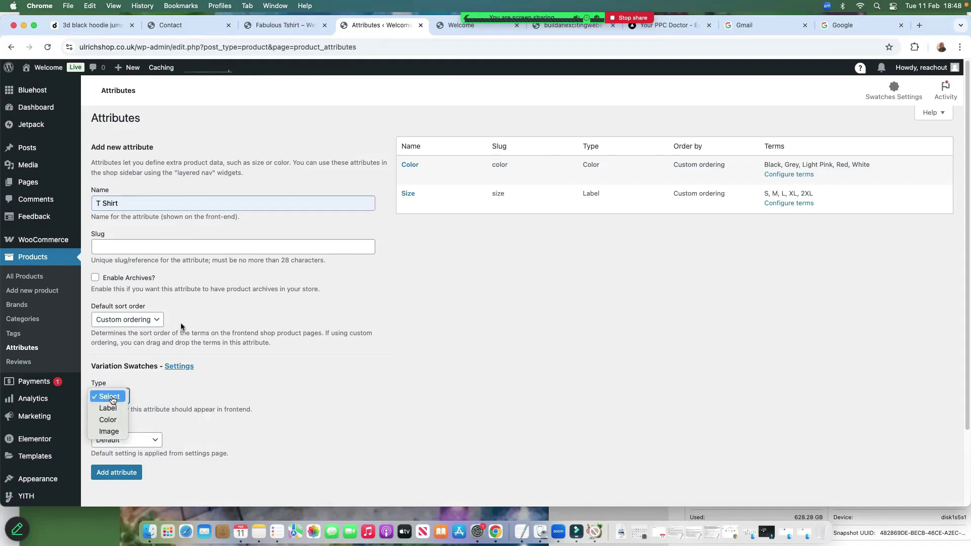
left_click(111, 430)
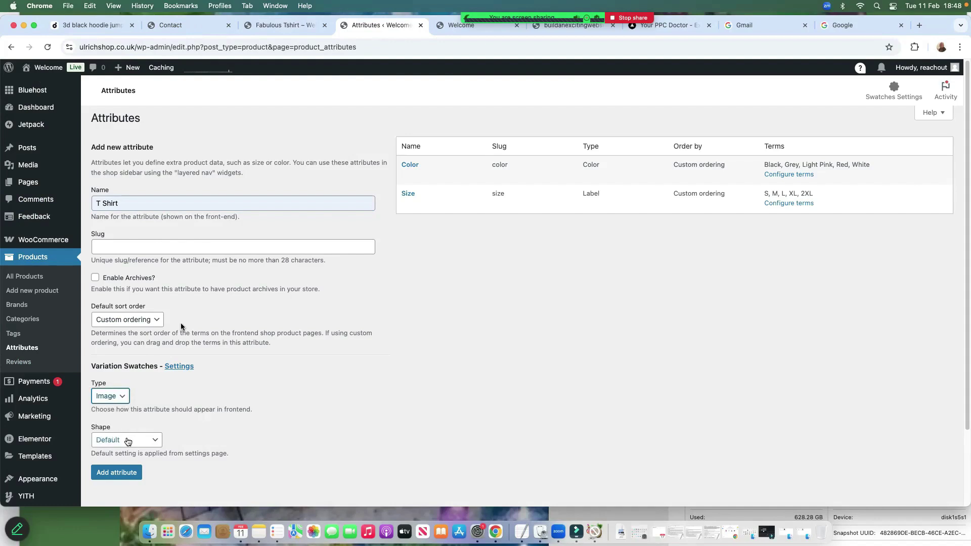
left_click(136, 442)
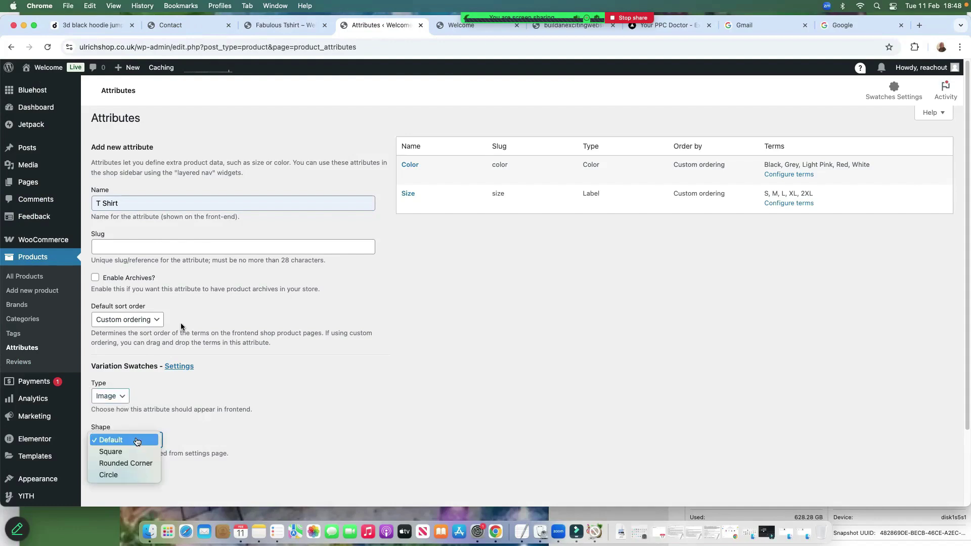
left_click(116, 475)
scroll(162, 435, "down", 3)
left_click(369, 409)
mouse_move(71, 409)
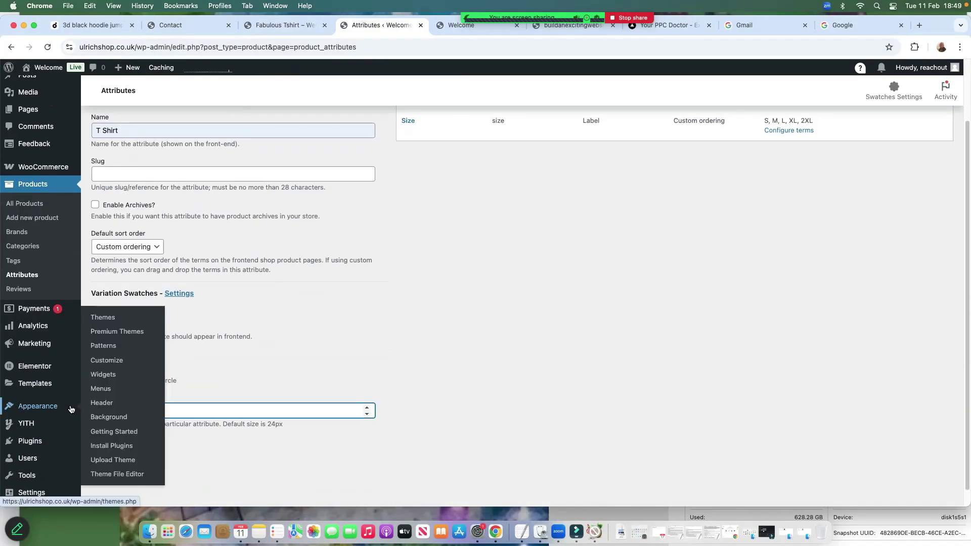
type("24")
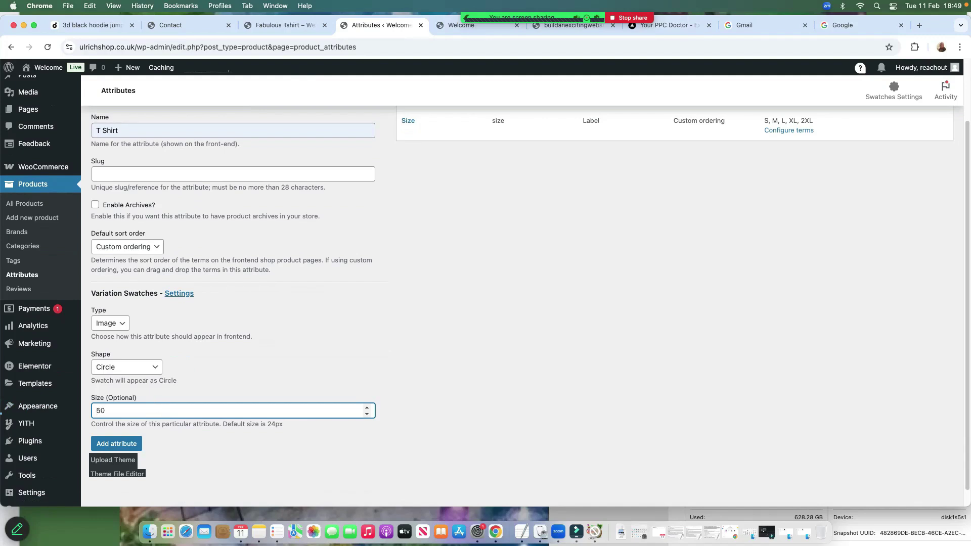
left_click(114, 443)
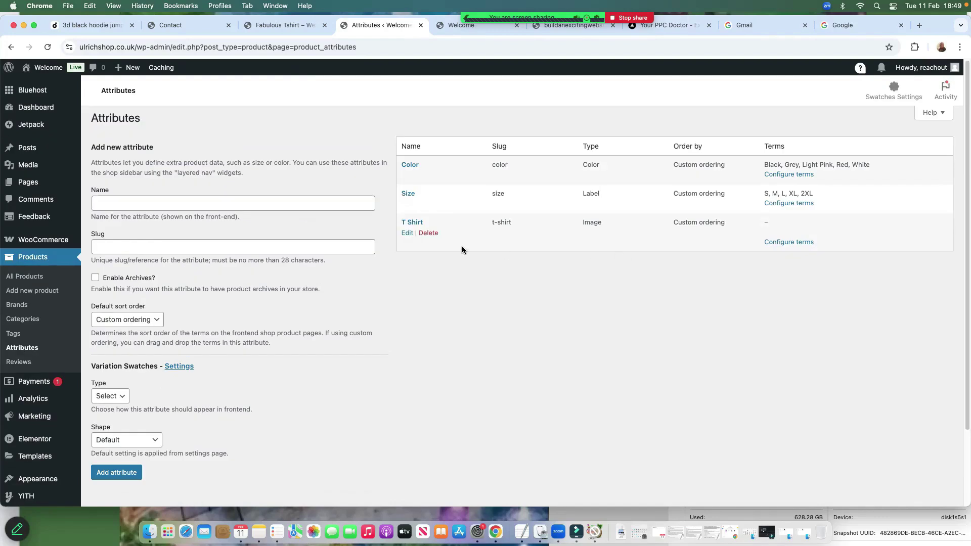
- Open the T Shirt attribute's terms and add the term "white T-shirt" with a white T-shirt image from the media library
left_click(789, 242)
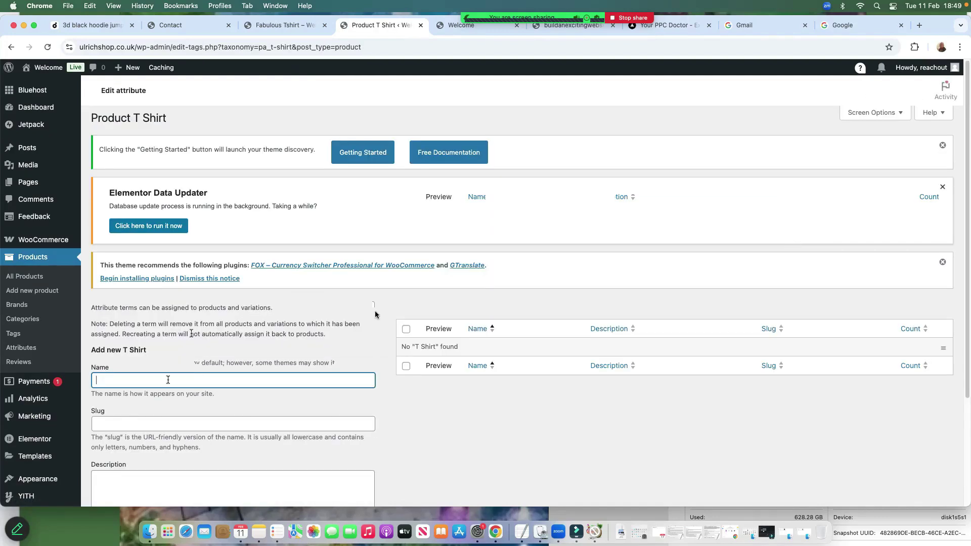
type("white T-shirt")
scroll(191, 333, "down", 3)
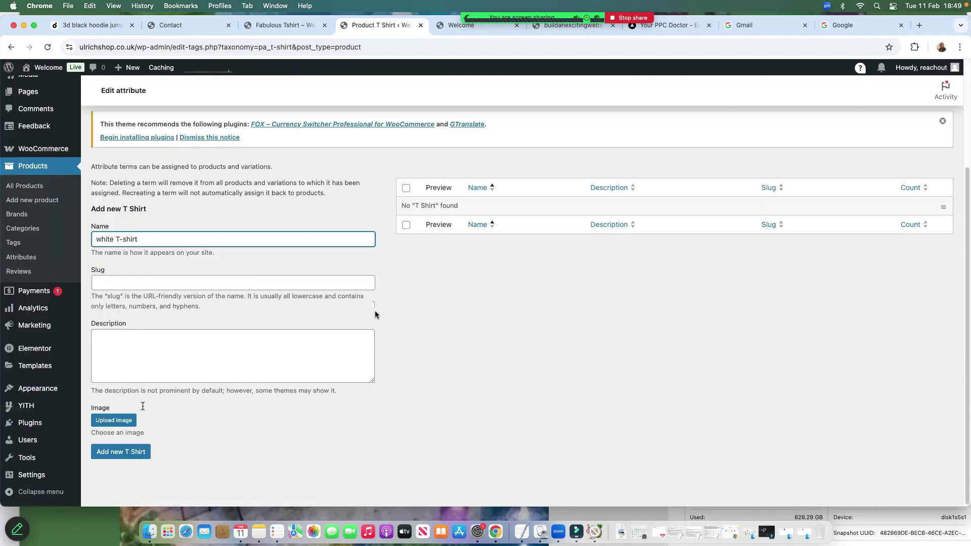
left_click(113, 421)
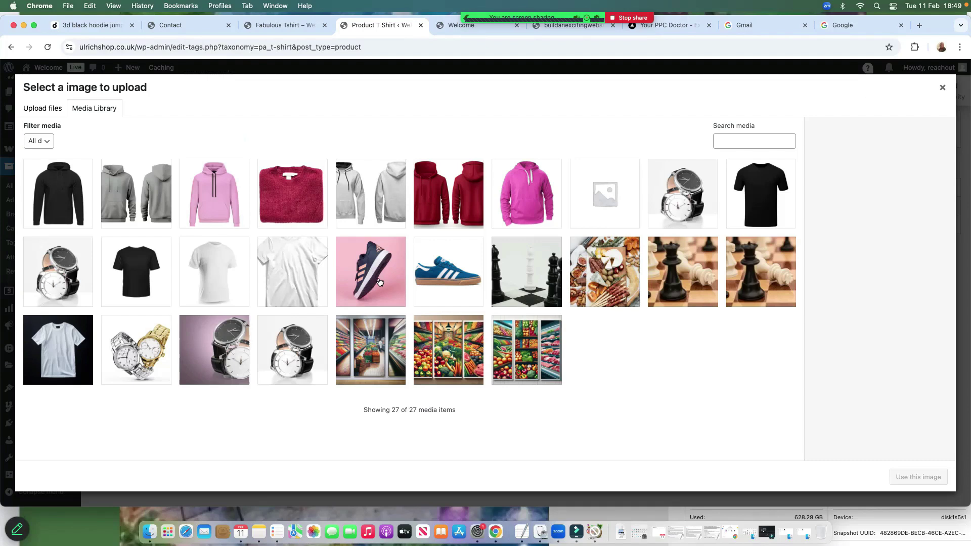
left_click(224, 297)
left_click(918, 476)
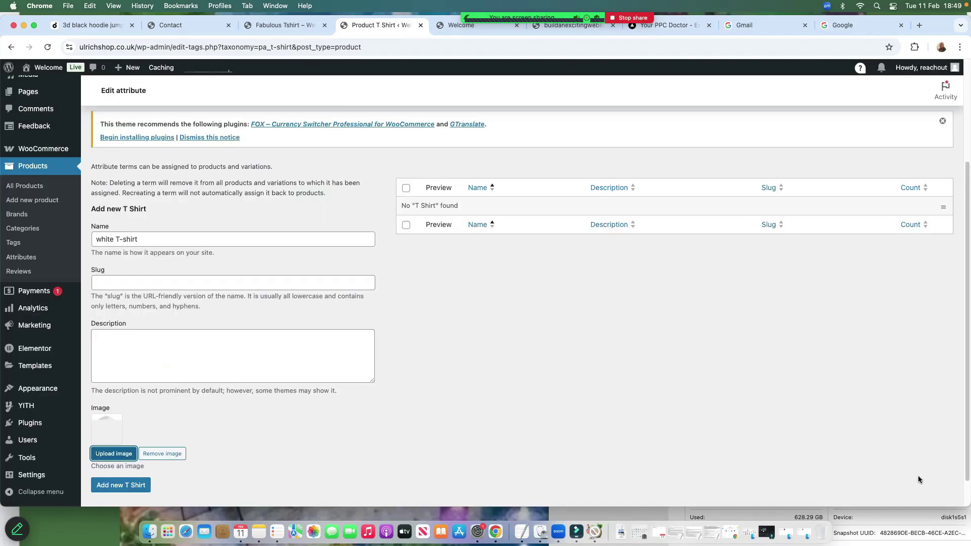
scroll(320, 434, "down", 2)
left_click(113, 453)
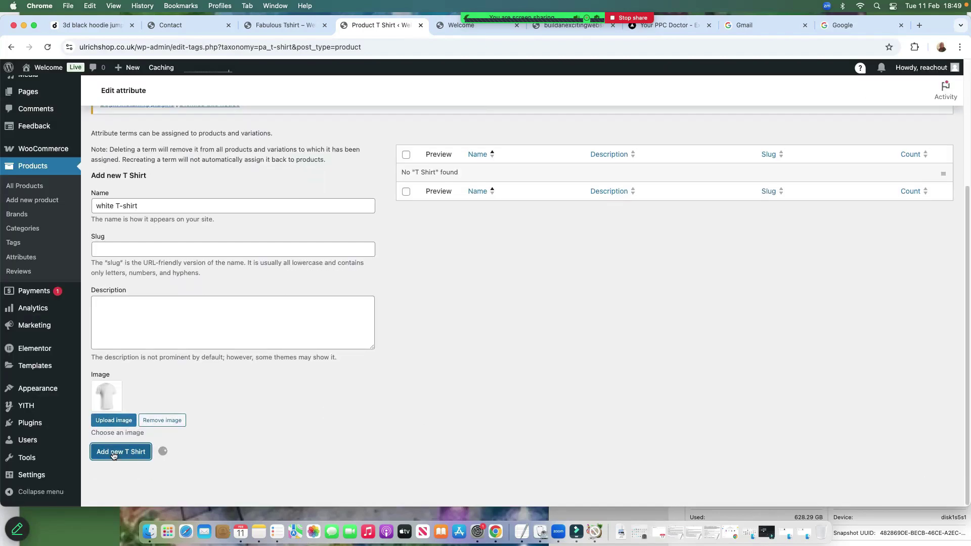
- Add the term "Black T-shirt" to the T Shirt attribute with the black T-shirt image from the media library
left_click(113, 234)
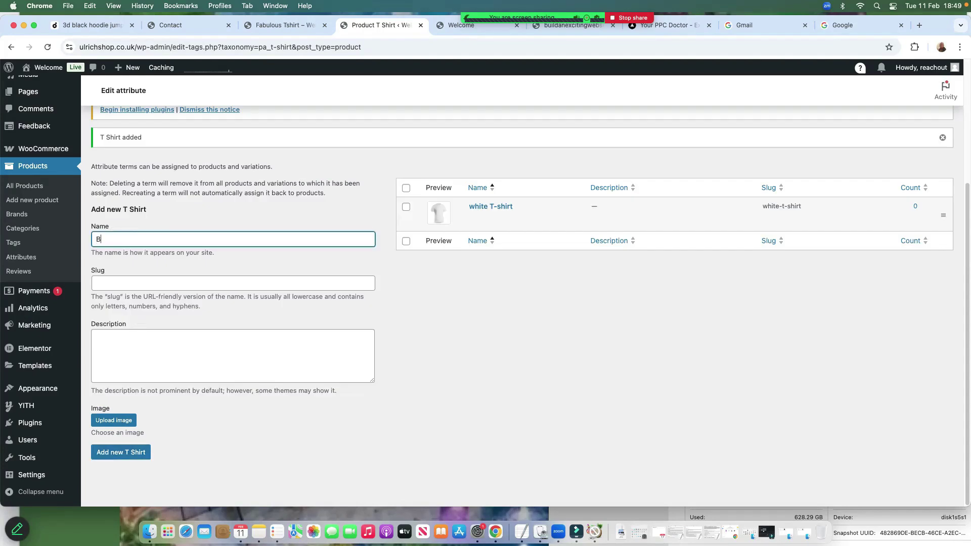
type("Black T-shirt")
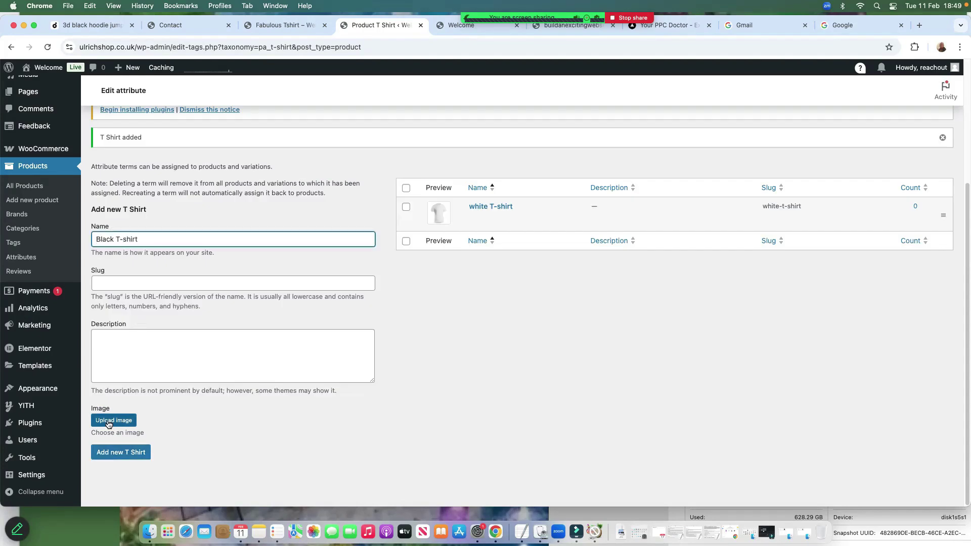
left_click(114, 420)
left_click(757, 208)
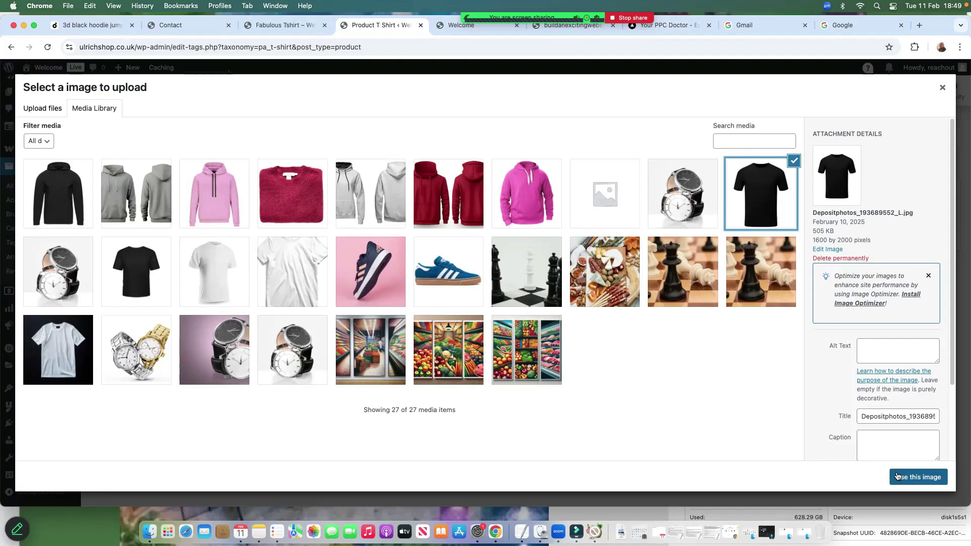
left_click(918, 476)
left_click(120, 451)
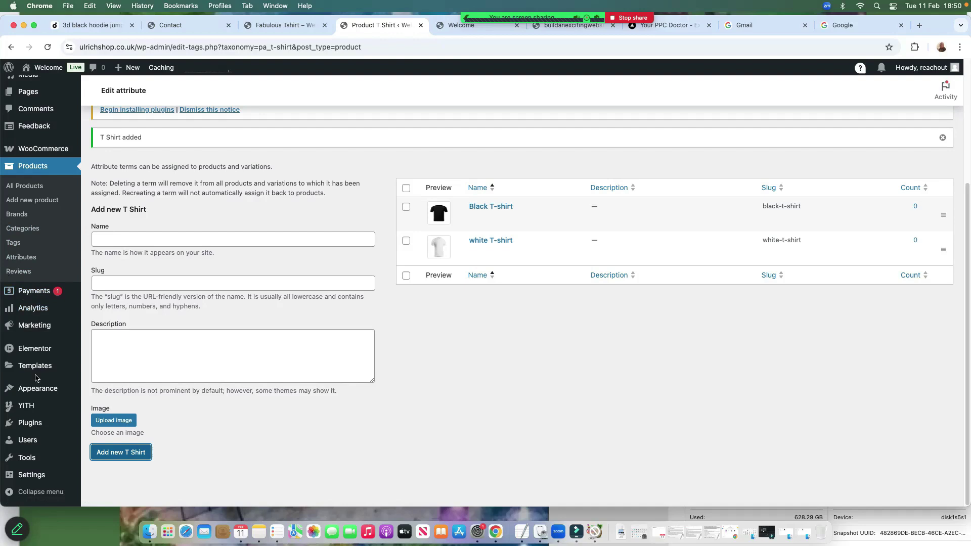
- Start a new product titled "New T-shirt" and set its product type to Variable product
left_click(16, 258)
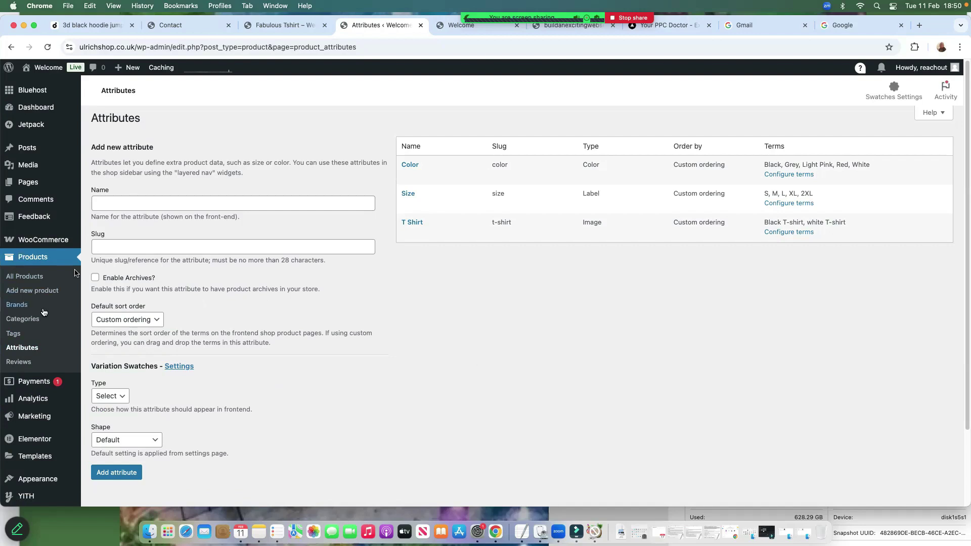
left_click(30, 294)
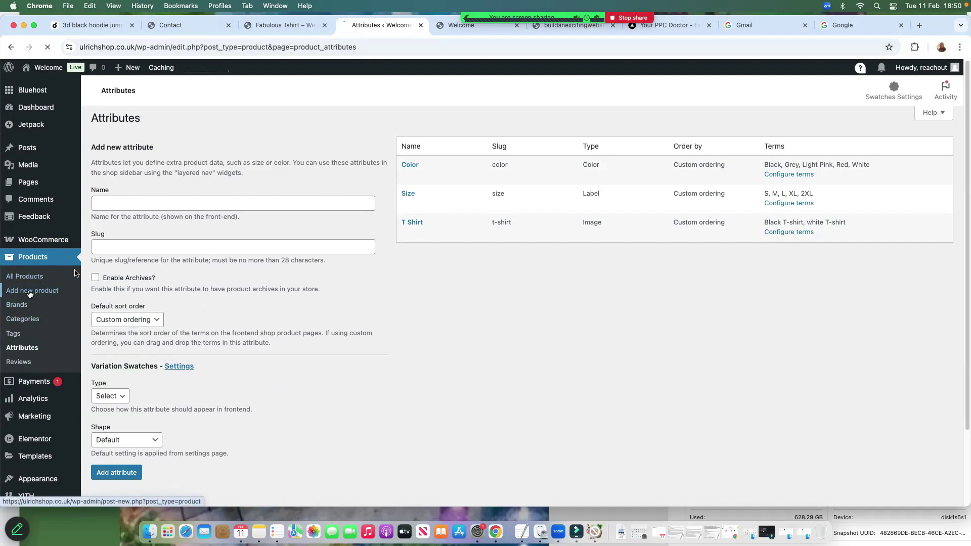
scroll(195, 279, "down", 2)
type("New T-shirt")
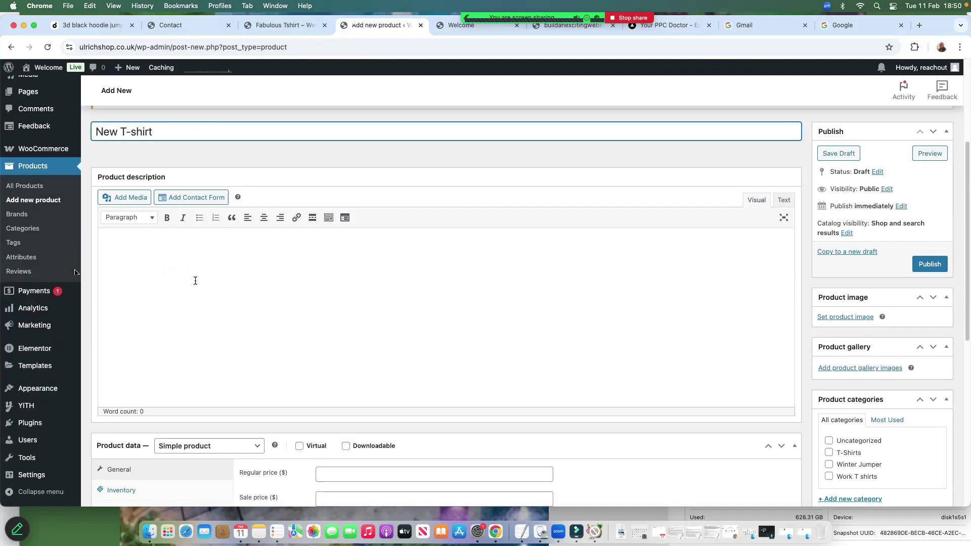
scroll(165, 280, "down", 3)
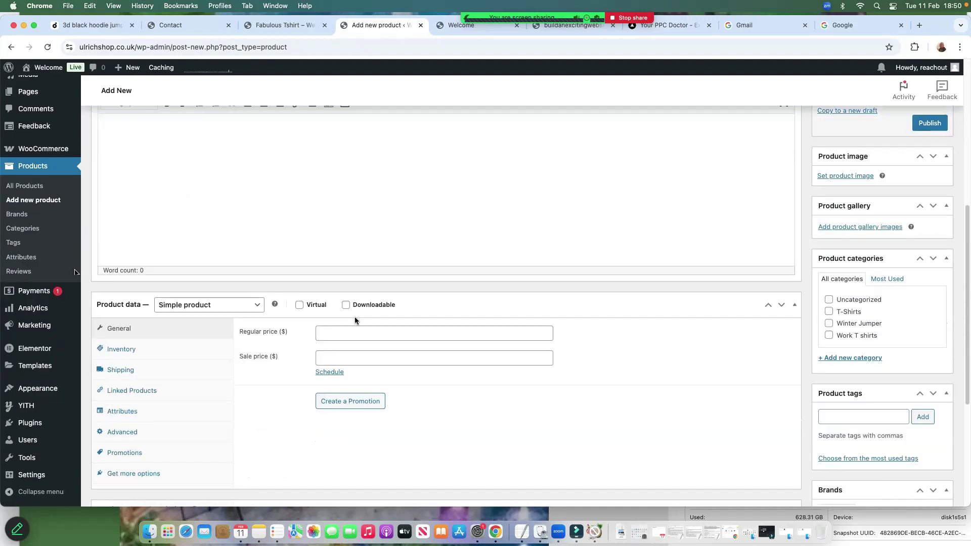
left_click(215, 305)
left_click(200, 341)
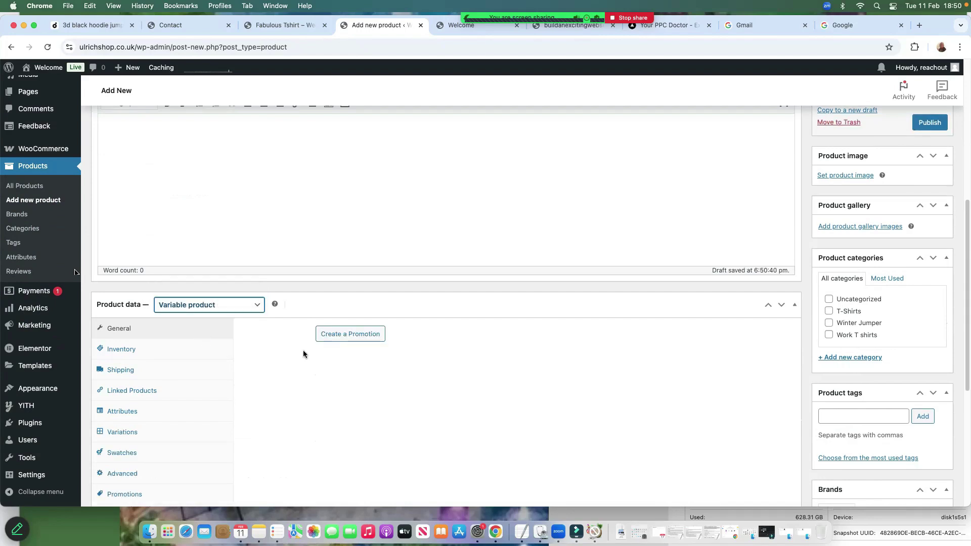
- In the product's attributes, add the values white T-shirt and Black T-shirt to the T Shirt attribute and save the attributes
scroll(303, 353, "down", 3)
left_click(127, 270)
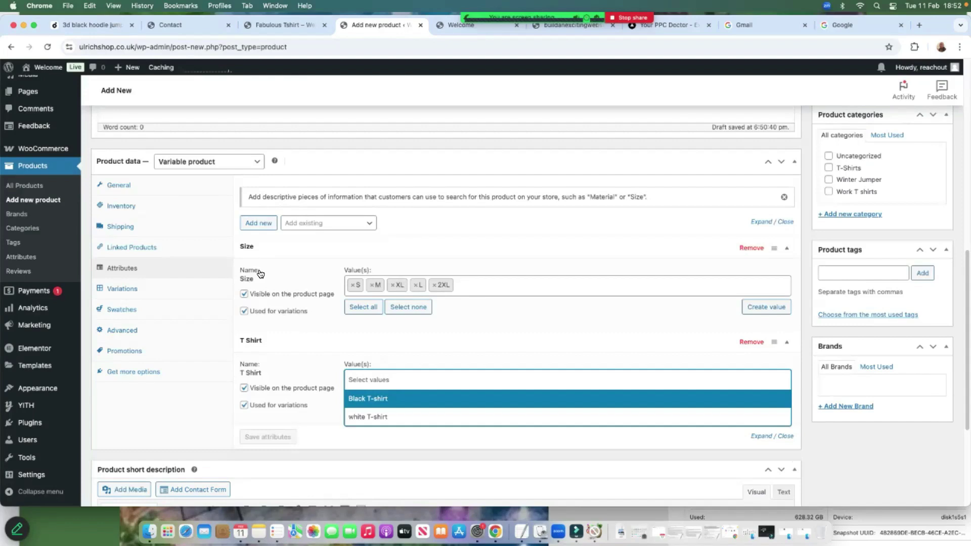
key("Down")
key("Return")
left_click(412, 379)
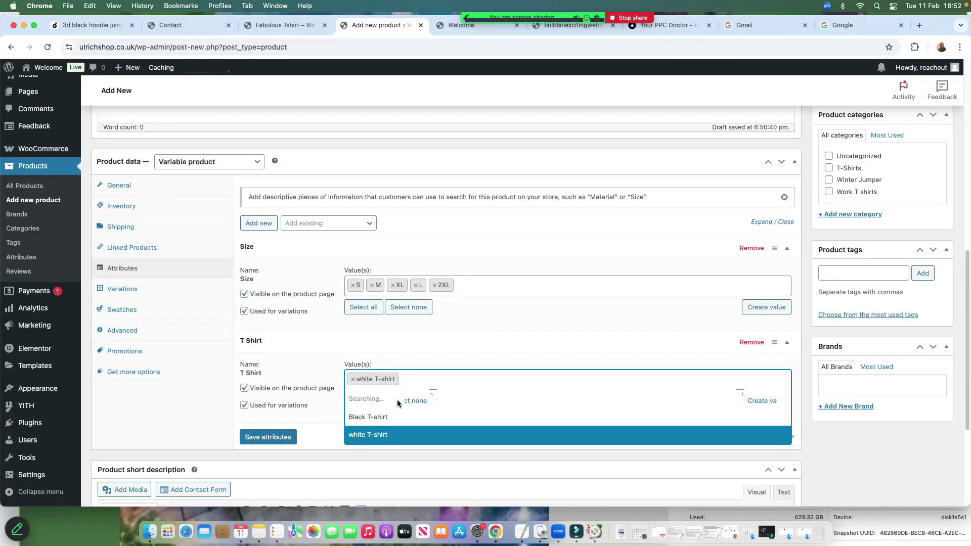
left_click(362, 399)
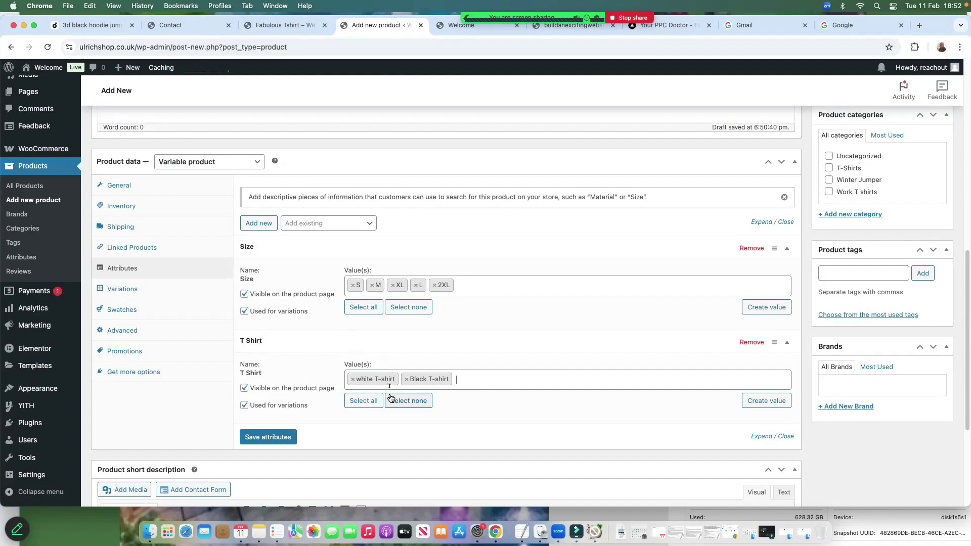
left_click(259, 438)
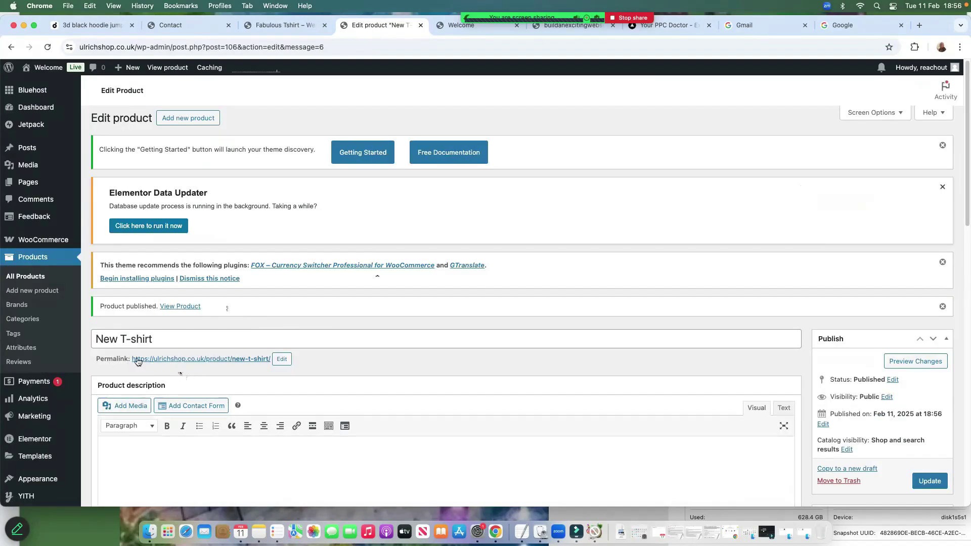
- Open the New T-shirt store page from its permalink and select the black T-shirt swatch to check the image swatches
left_click(181, 362)
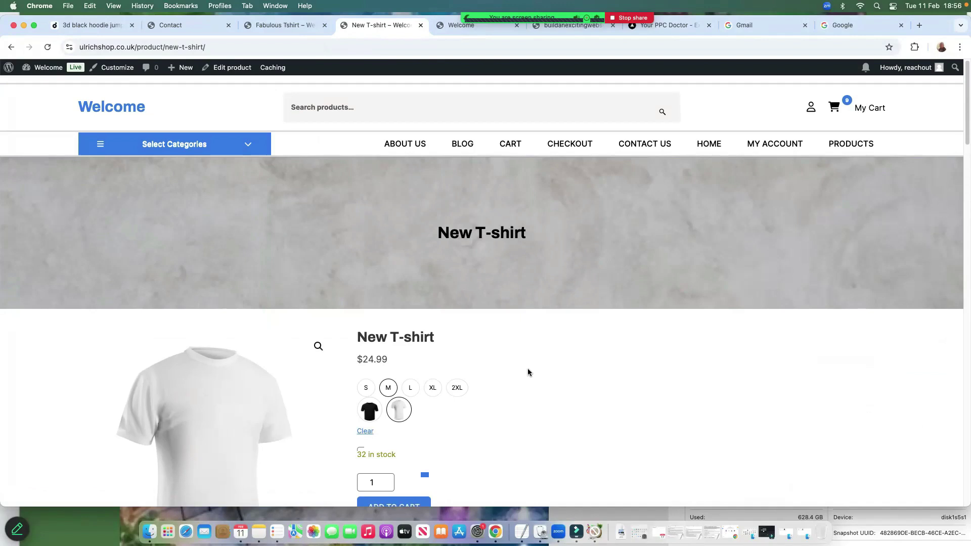
scroll(528, 372, "down", 3)
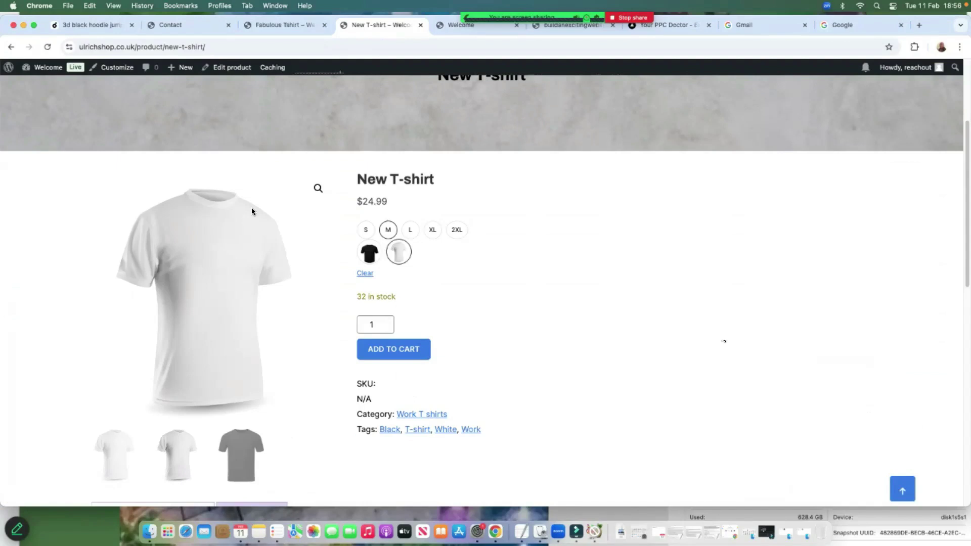
left_click(369, 257)
scroll(307, 234, "down", 3)
scroll(307, 234, "up", 6)
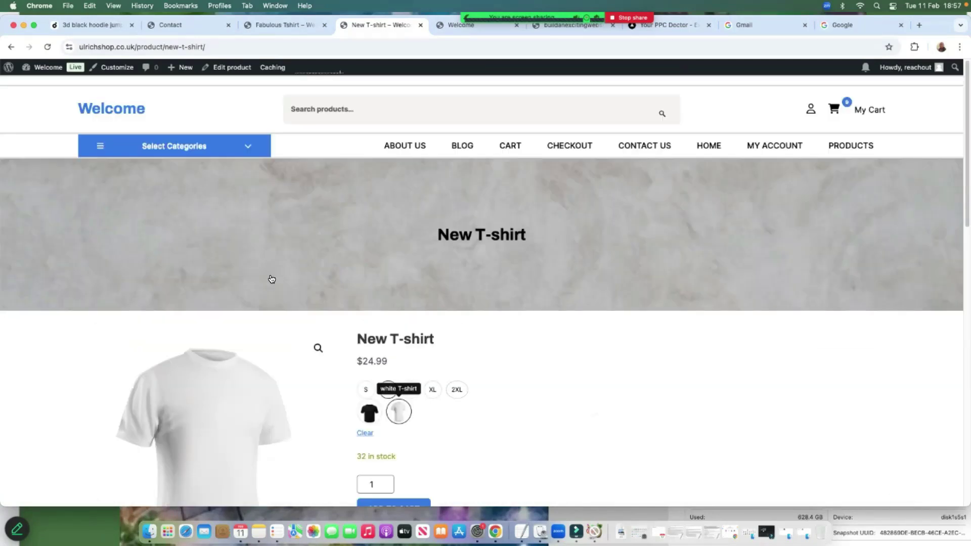